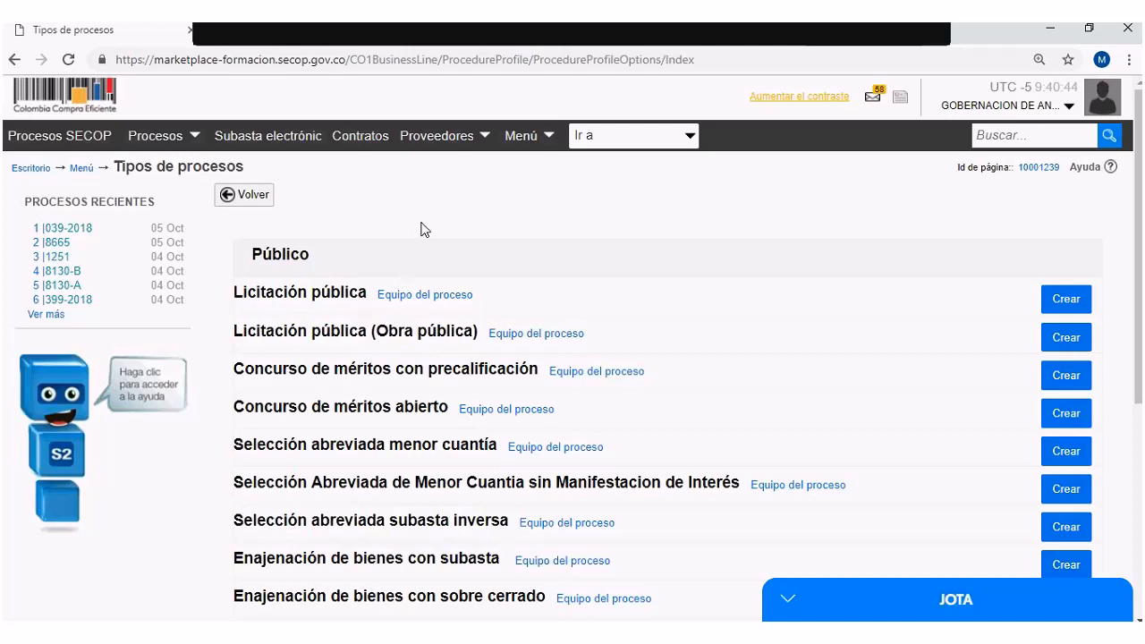
Step: Start a new Selección abreviada menor cuantía process with number 1251A and name TABLAS DE VALORACION DOCUMENTAL
click(196, 141)
click(1065, 450)
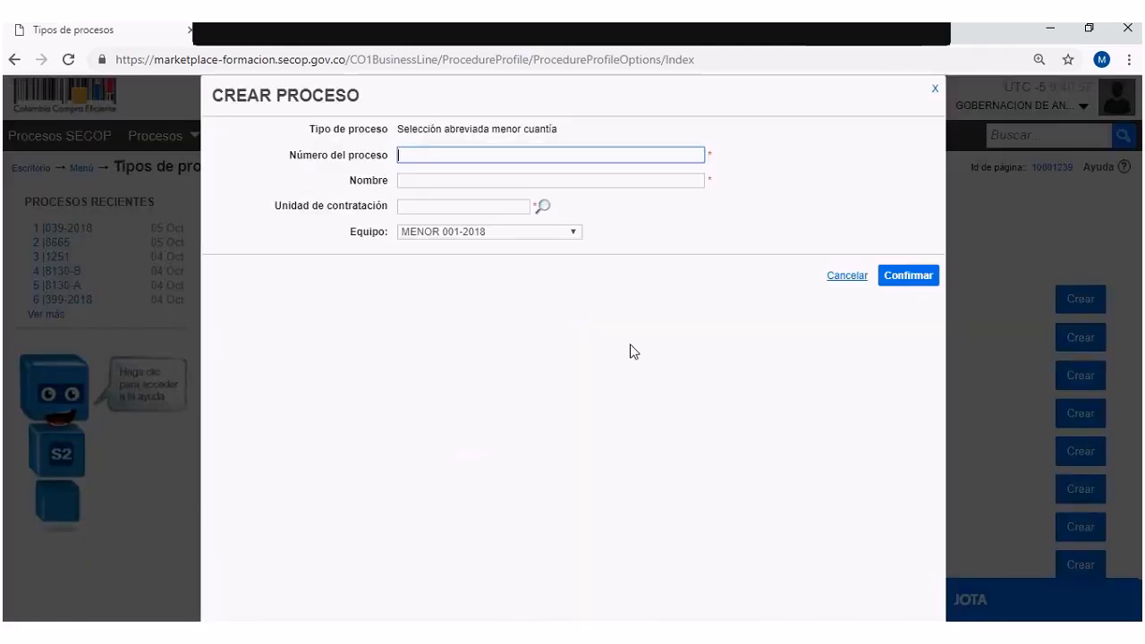
text(1251A)
click(431, 180)
text(TABLAS DE VALORACION DOCUMENTAL)
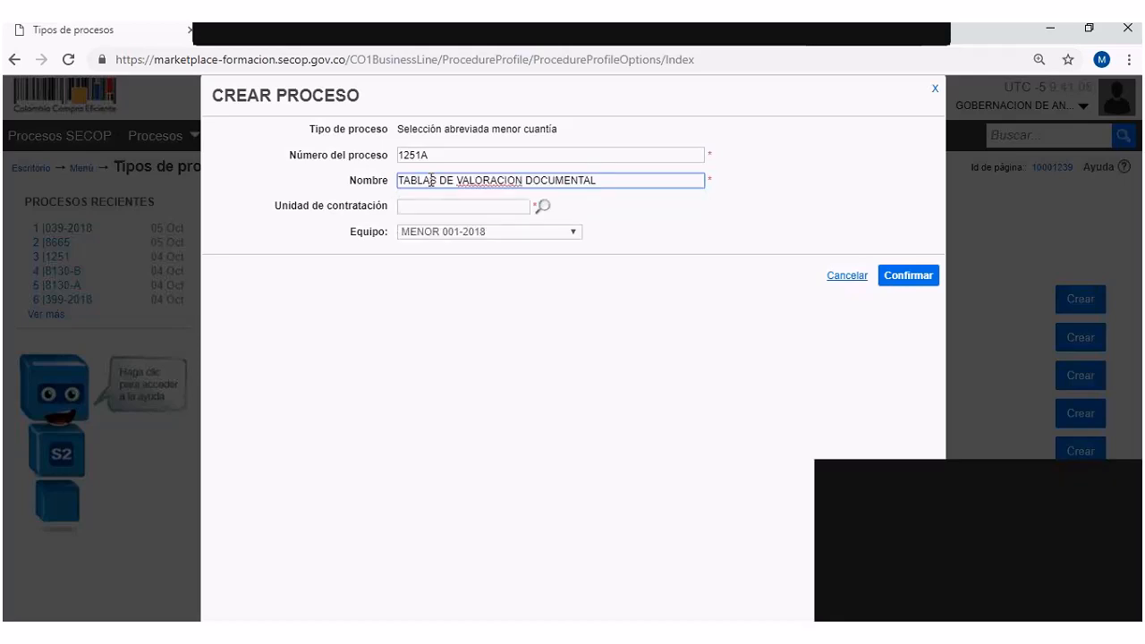
Step: Assign SECRETARÍA GENERAL as the contracting unit and 1251 as the team, and confirm the process creation
click(543, 206)
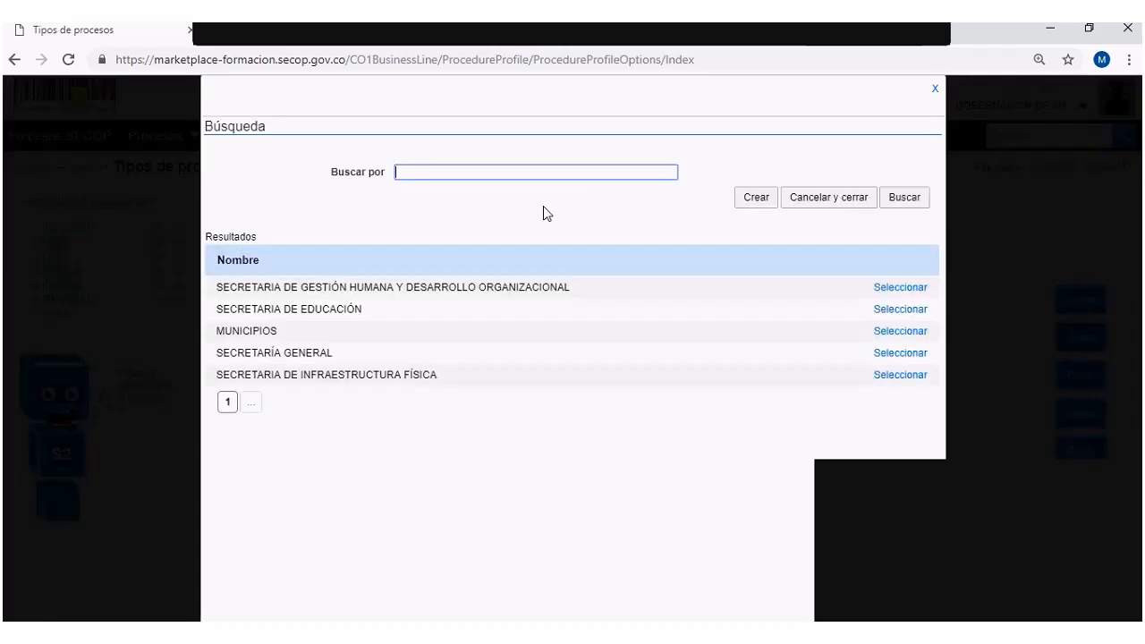
click(903, 353)
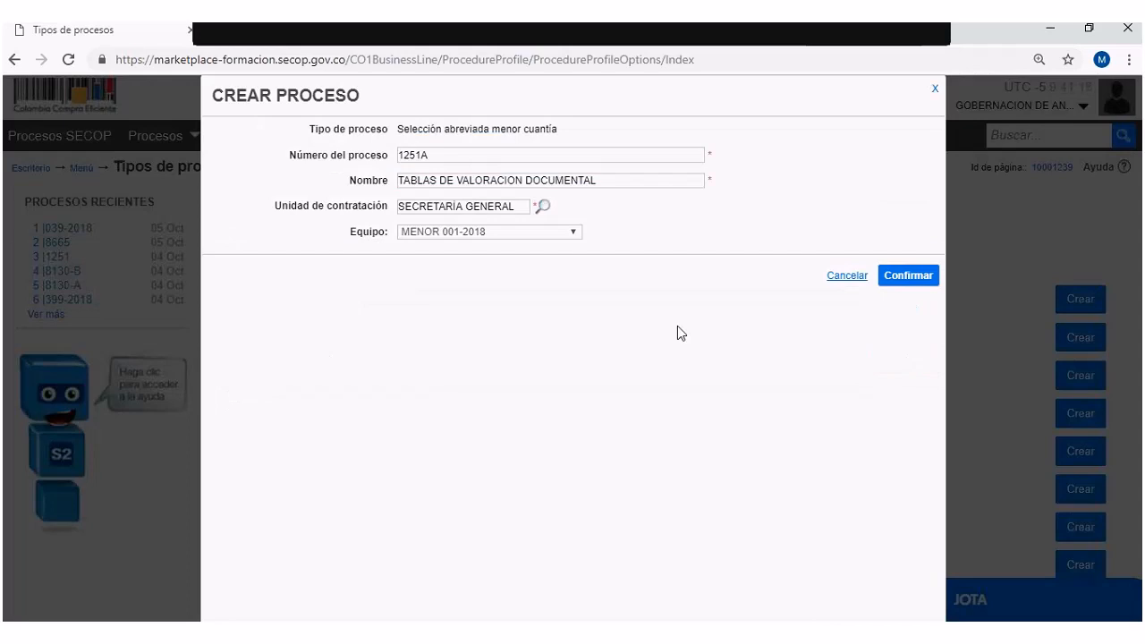
click(573, 233)
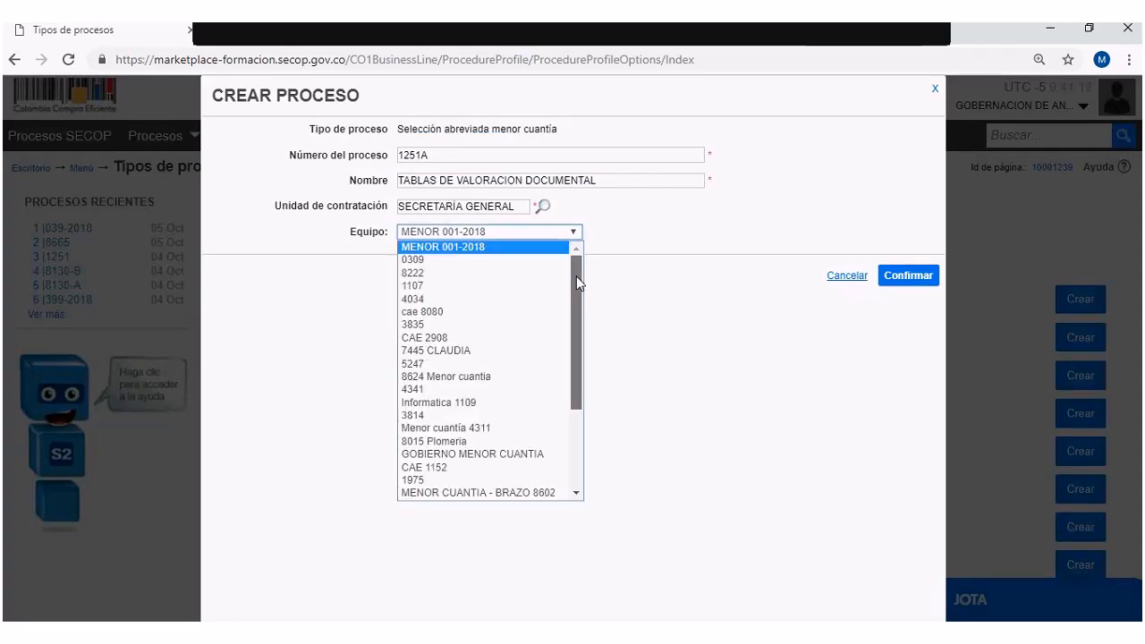
drag(577, 283, 576, 416)
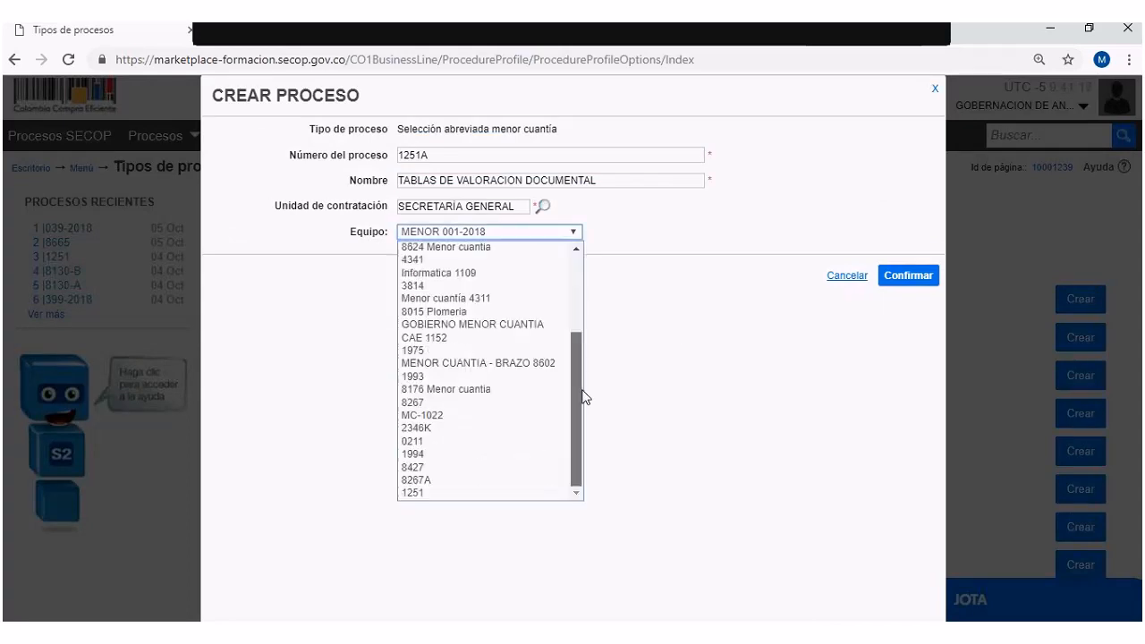
click(429, 493)
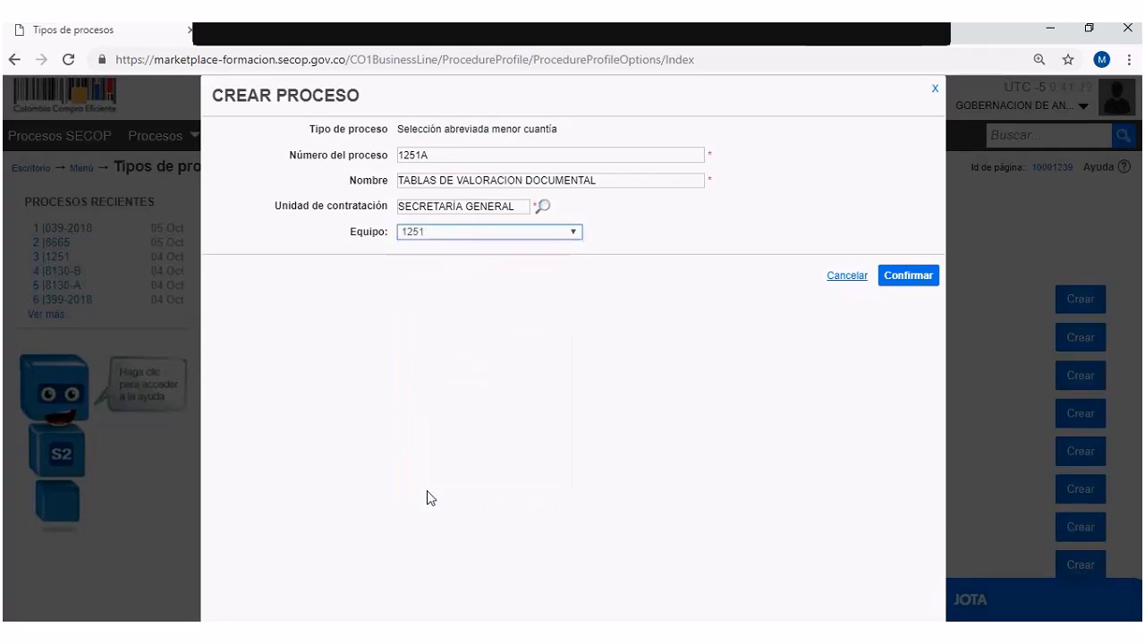
click(908, 277)
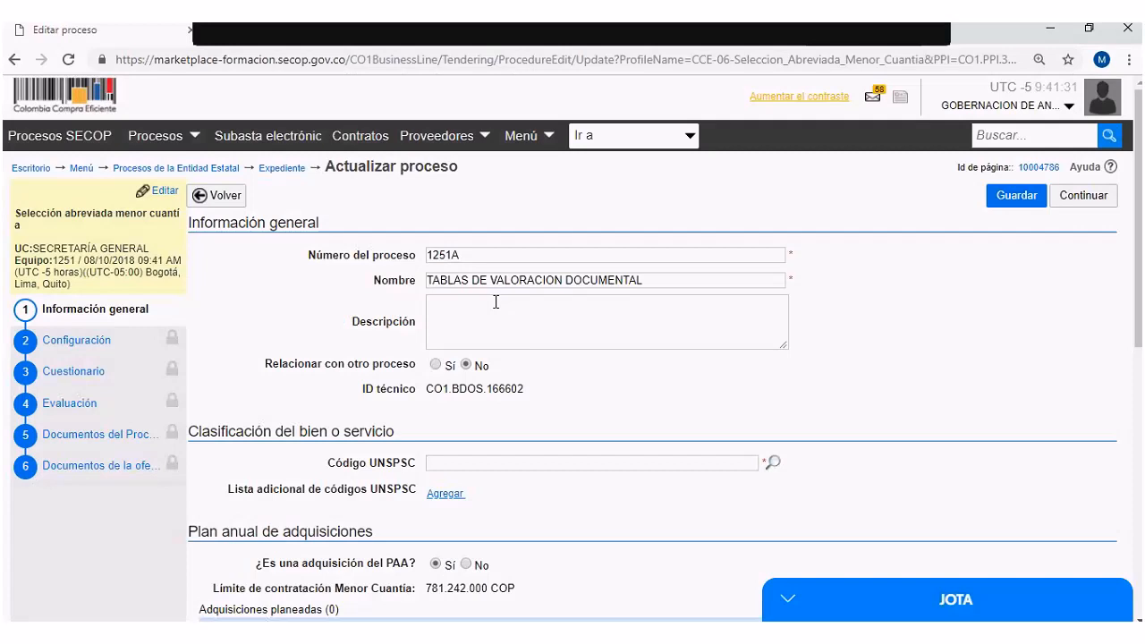
Step: Enter TABLAS DE VALORACION DOCUMENTAL as the description and assign UNSPSC code 80161500 - Servicios de apoyo gerencial
click(474, 307)
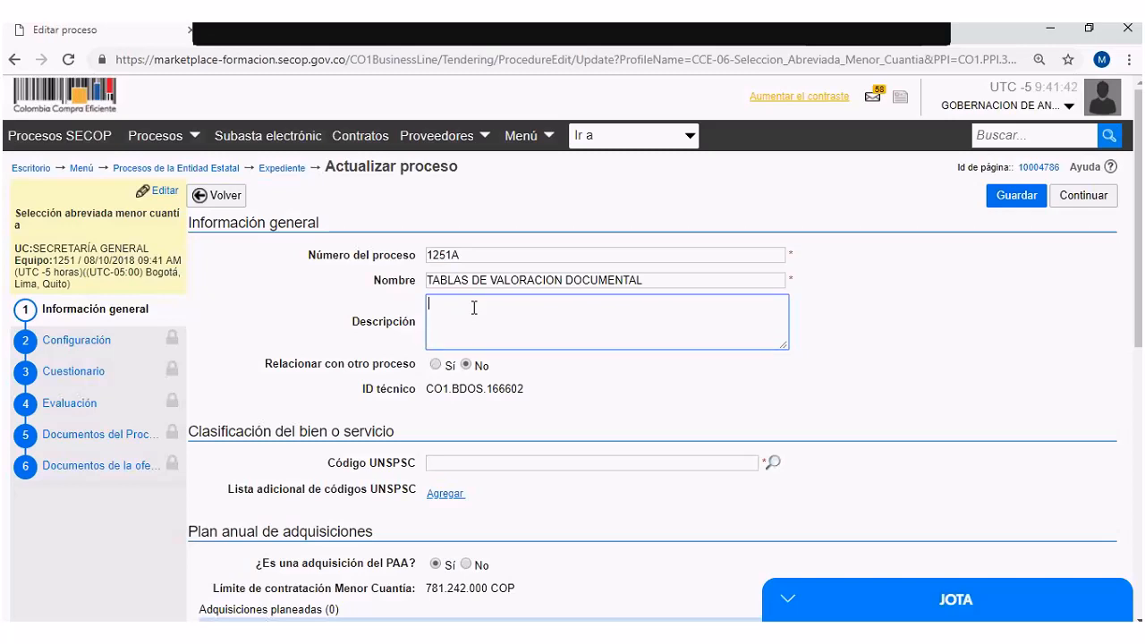
text(TABLAS DE VALORACION DOCUMENTAL)
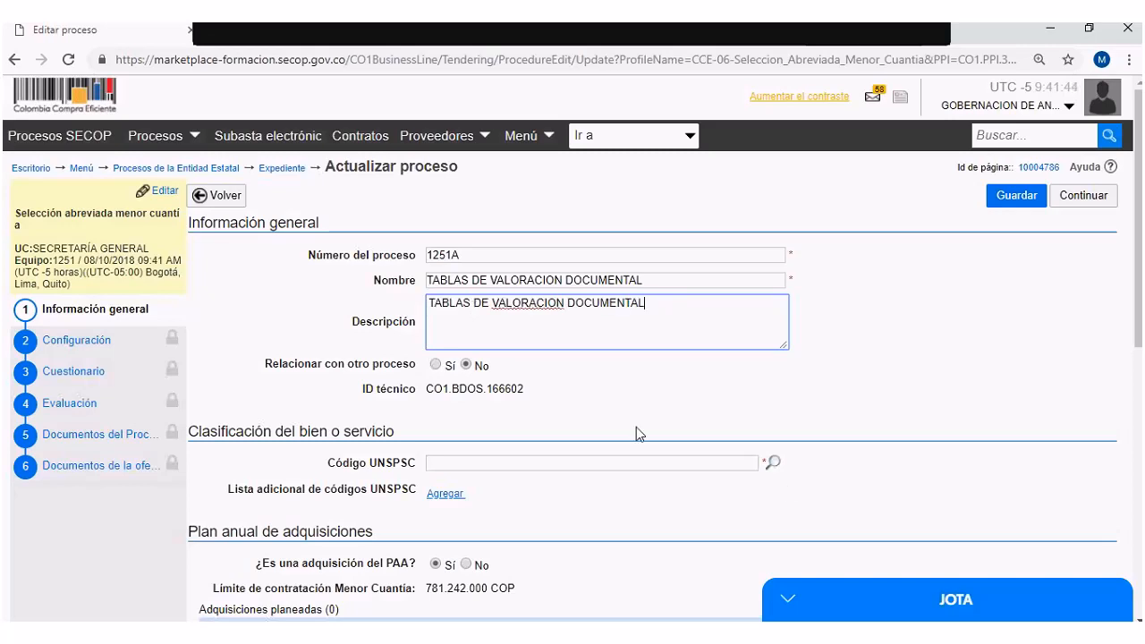
click(773, 465)
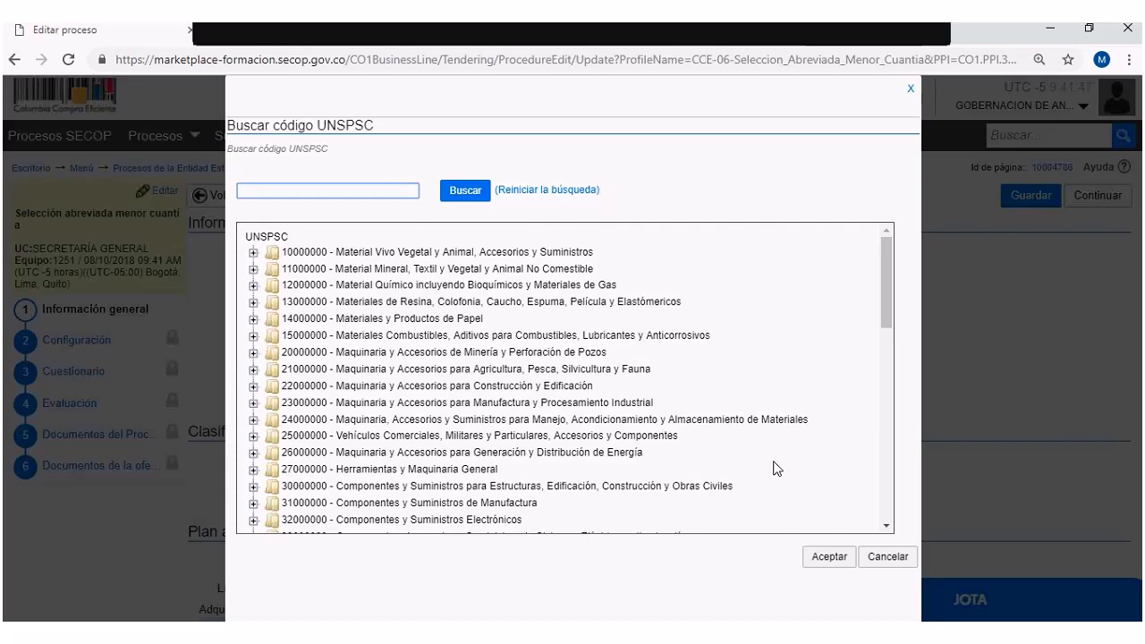
click(314, 189)
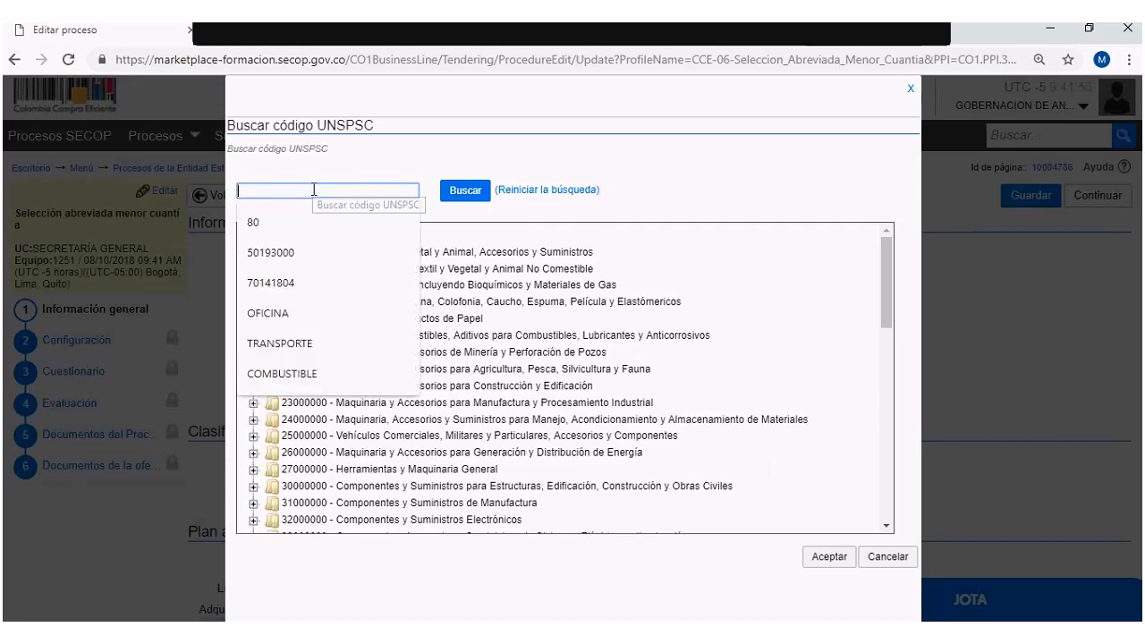
text(801)
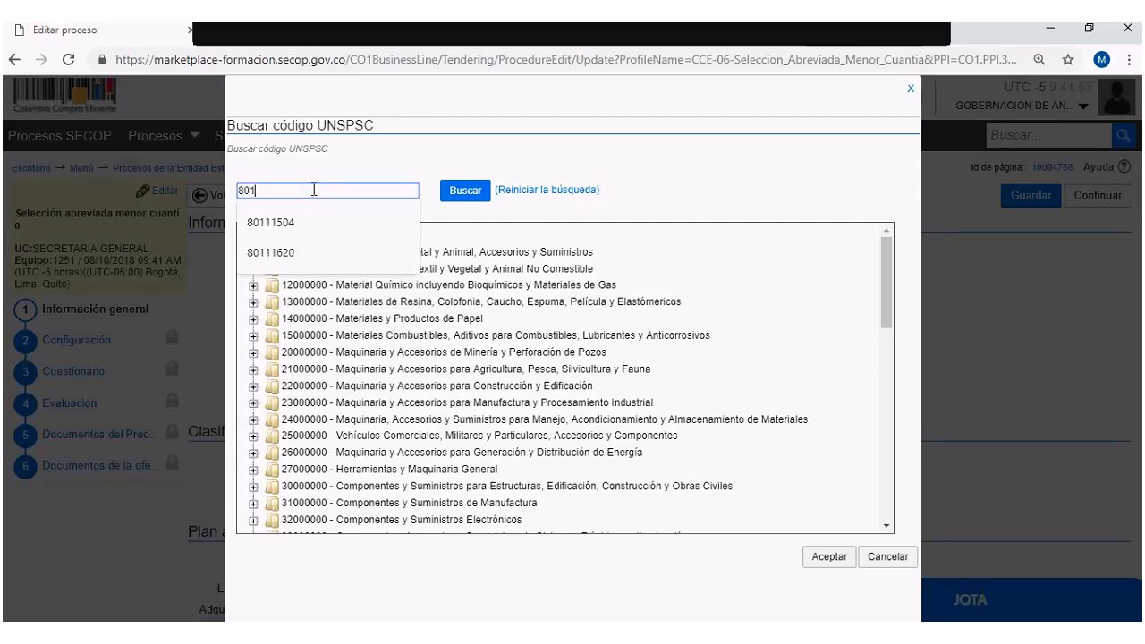
text(61500)
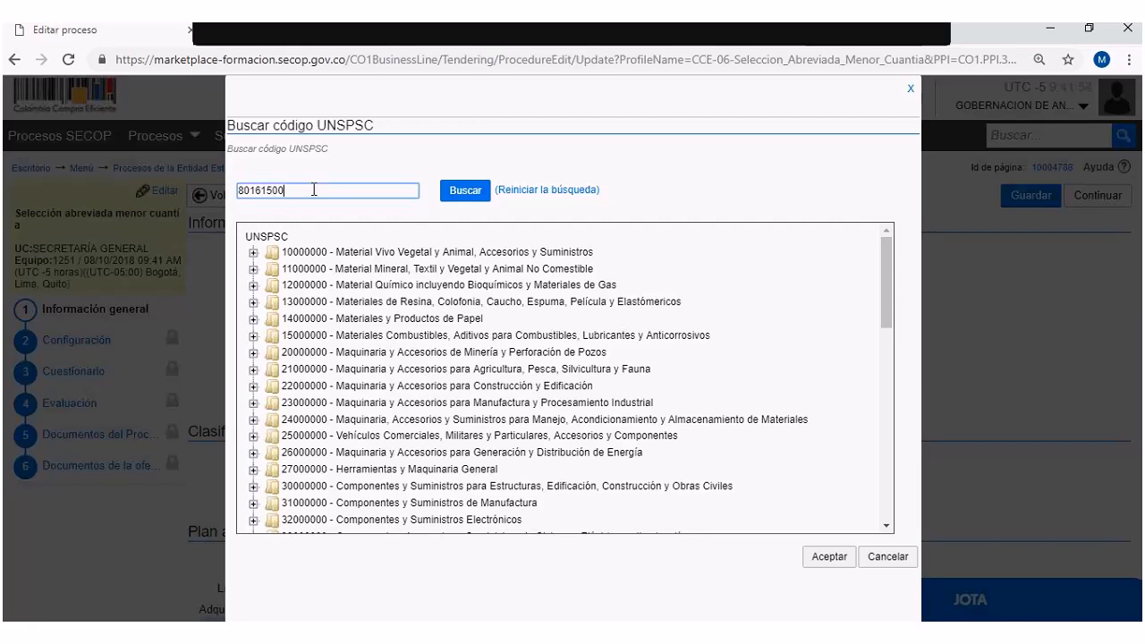
click(488, 192)
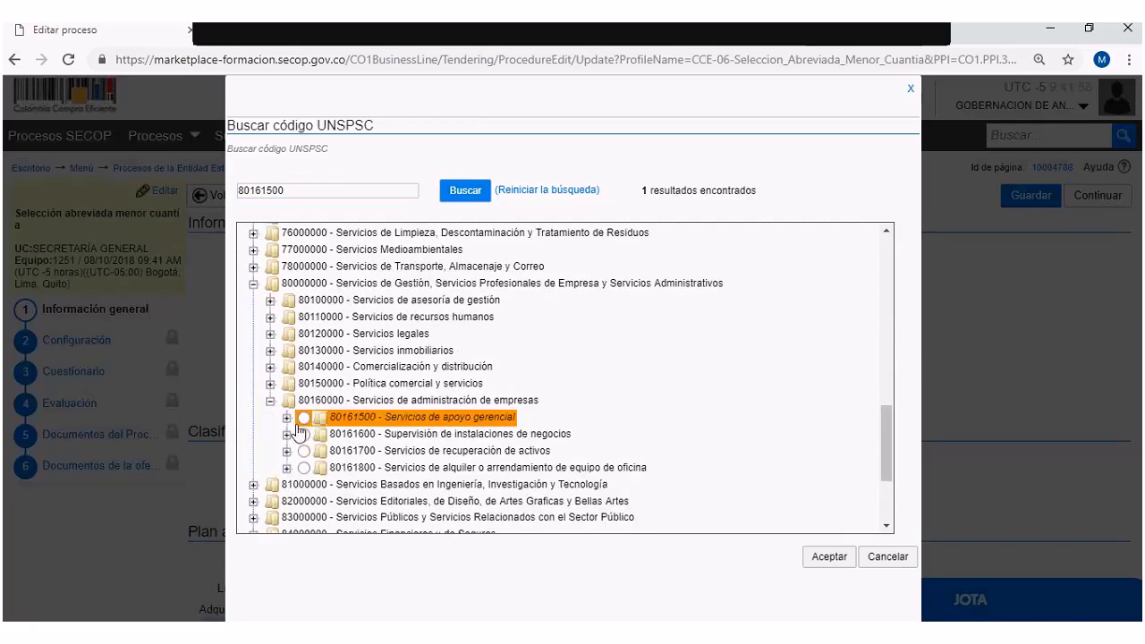
click(837, 562)
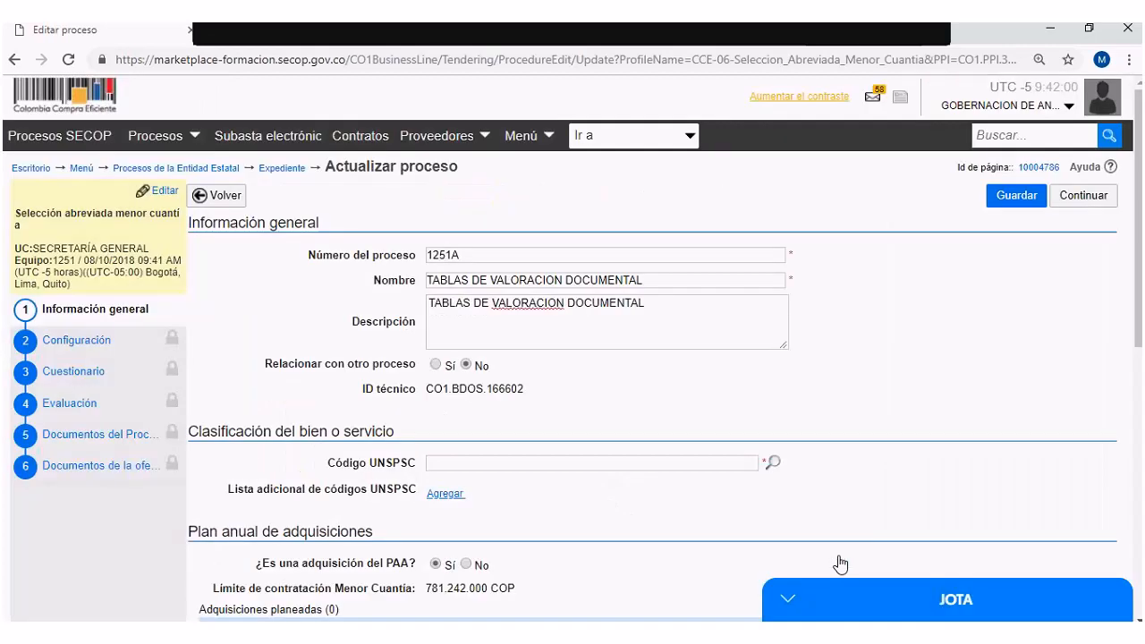
Step: Review the process's general information: classification, annual acquisition plan, contract information, notification address, team and internal documents
scroll(845, 465, down, 2)
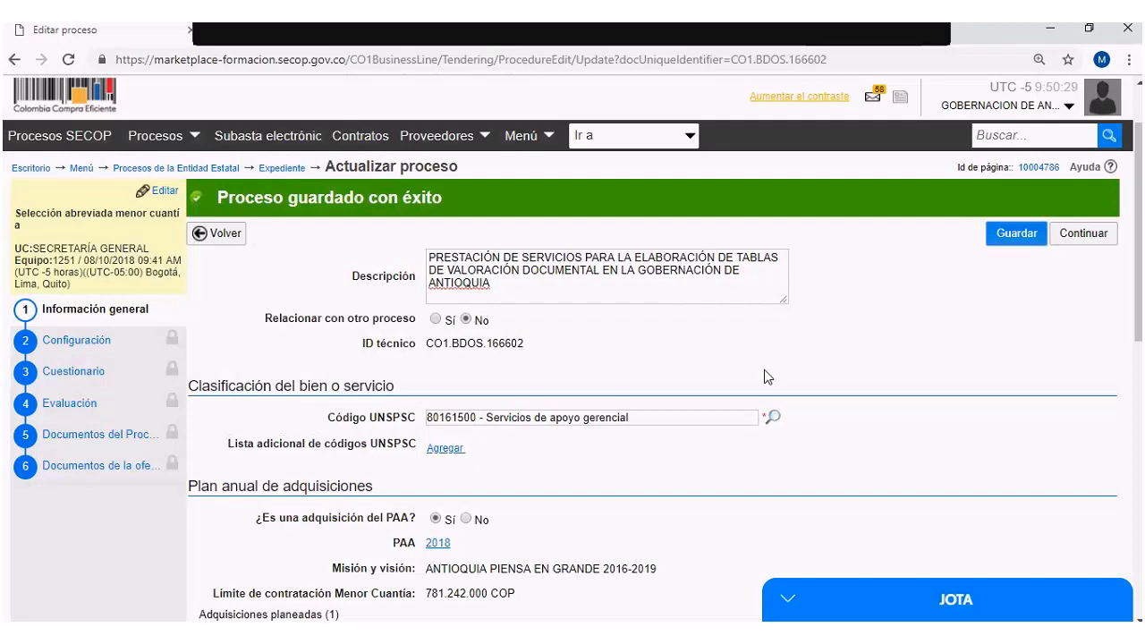
scroll(644, 407, down, 1)
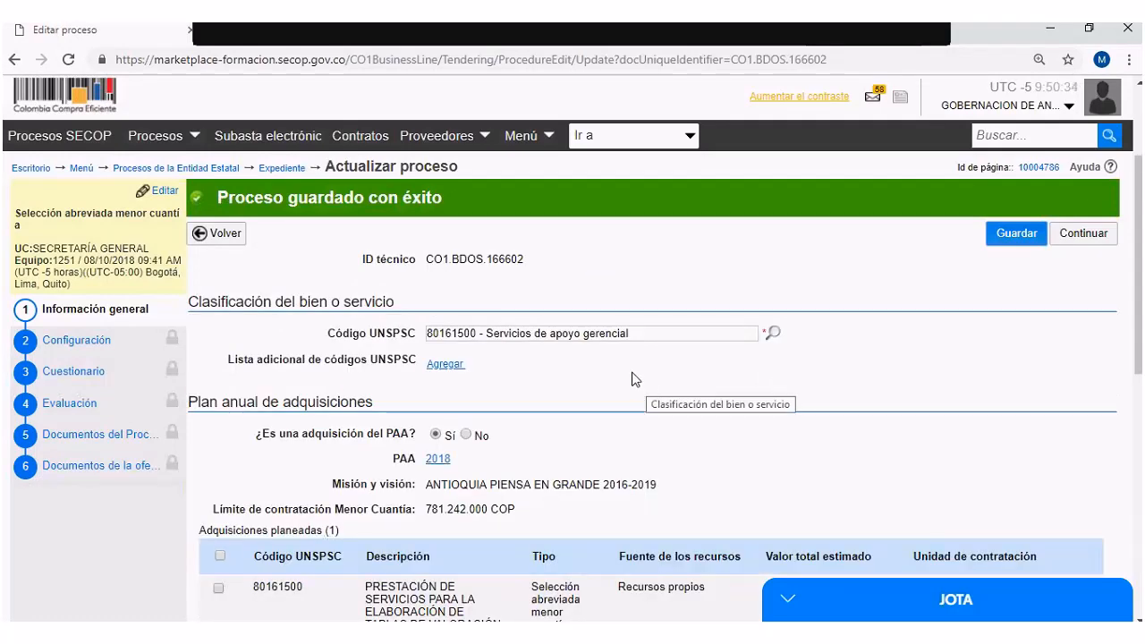
scroll(602, 355, down, 1)
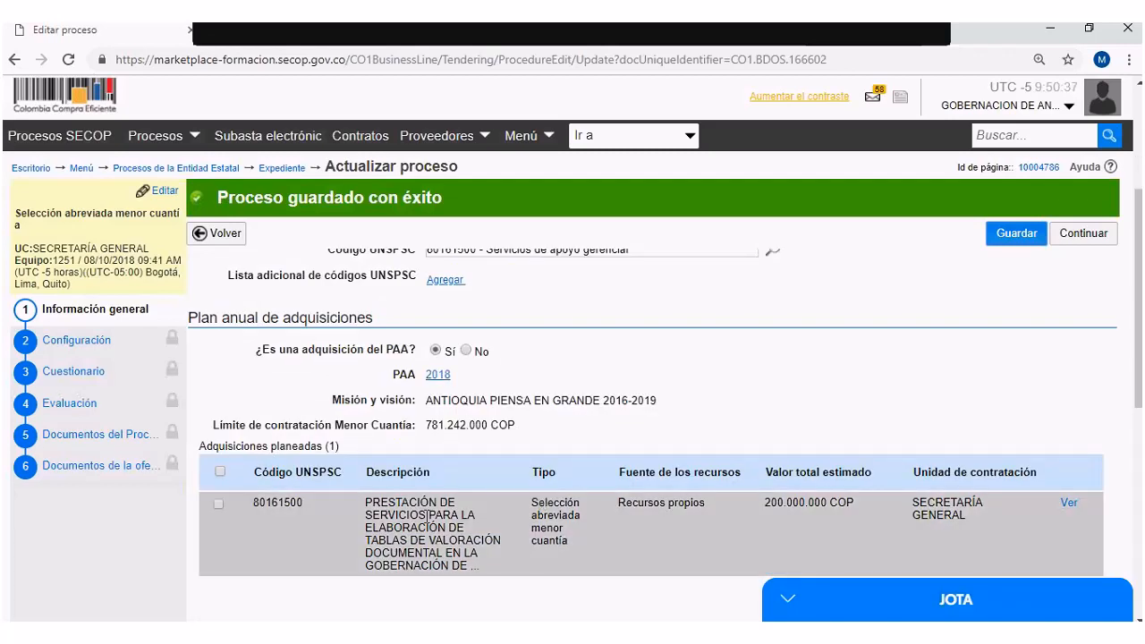
scroll(426, 516, down, 2)
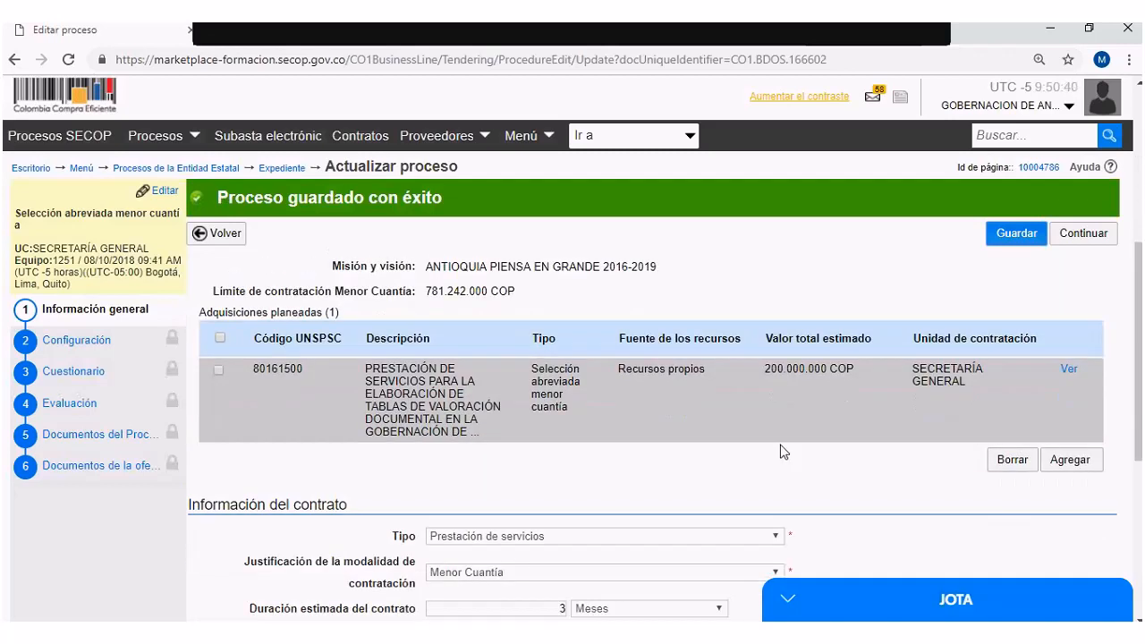
scroll(763, 358, down, 1)
scroll(763, 358, down, 1)
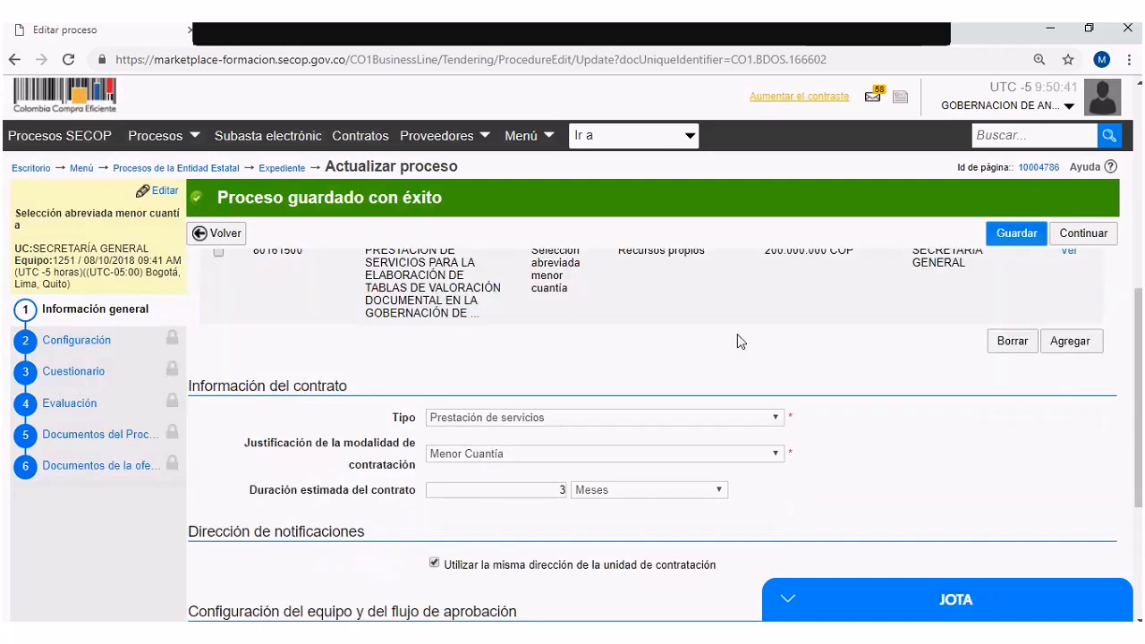
scroll(785, 315, up, 1)
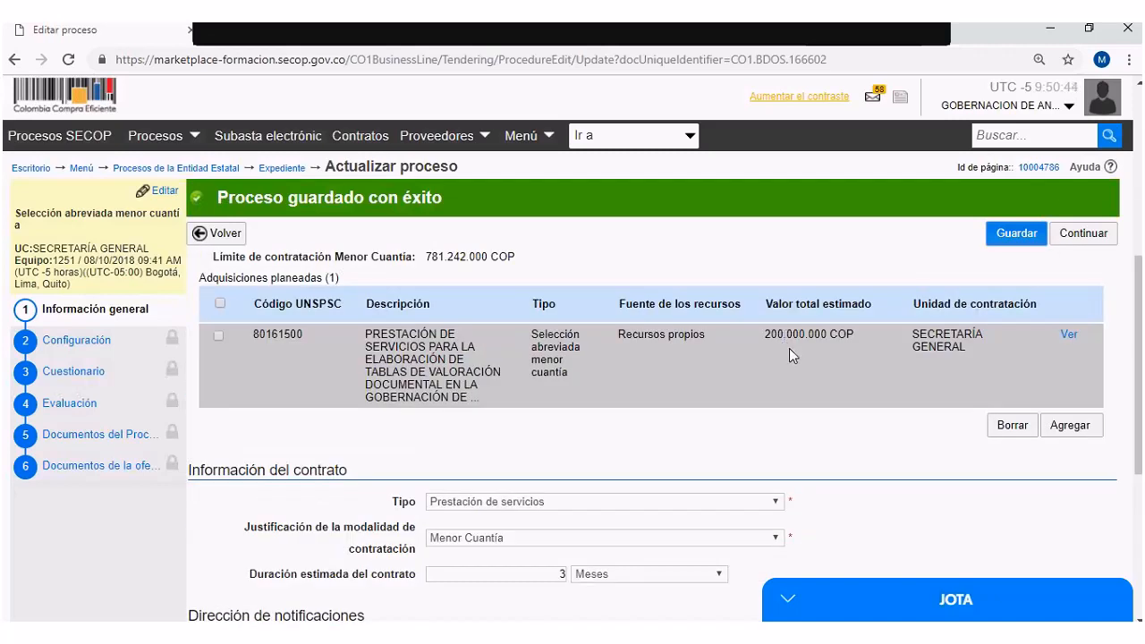
scroll(715, 375, down, 1)
scroll(585, 403, down, 1)
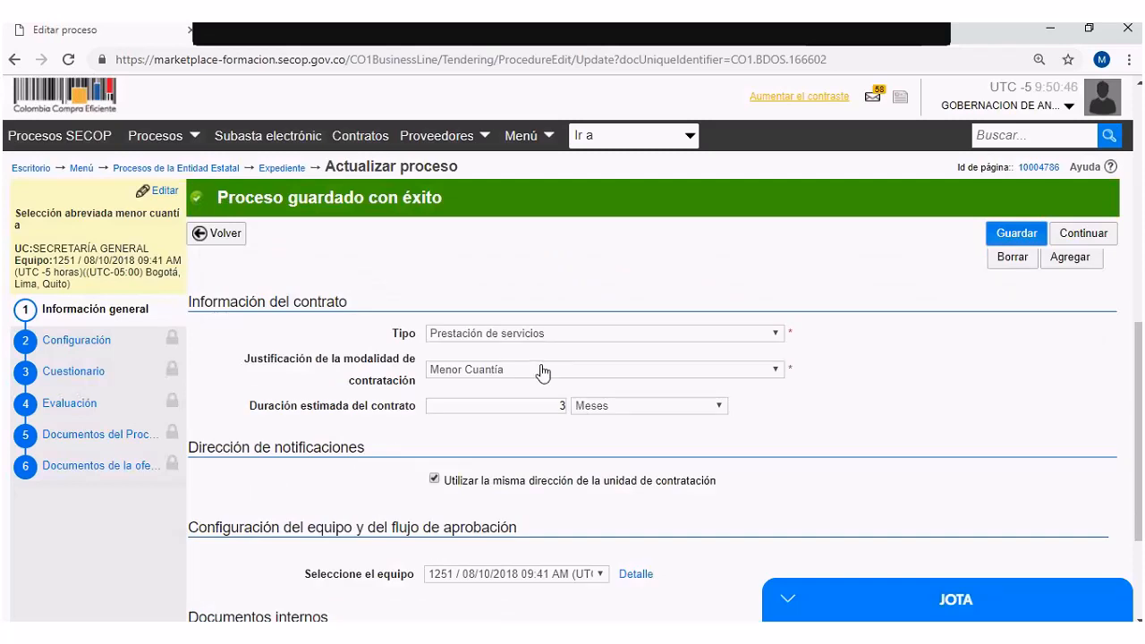
scroll(542, 372, down, 2)
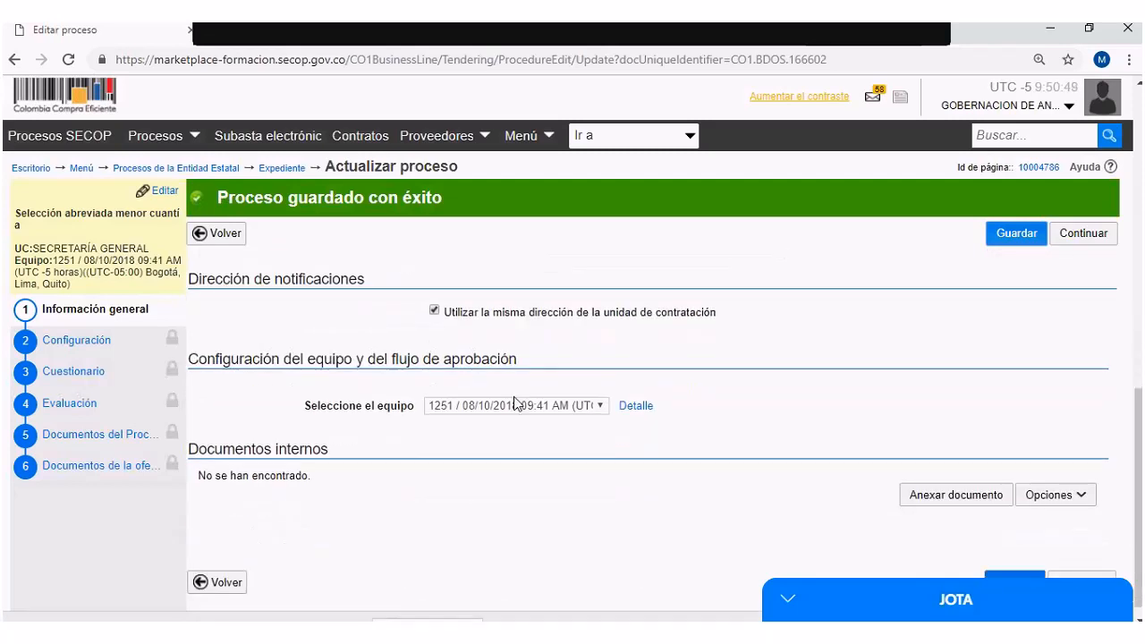
Step: Examine the process team's details and each user's access permissions for every stage, from Proceso through Oferta
click(635, 405)
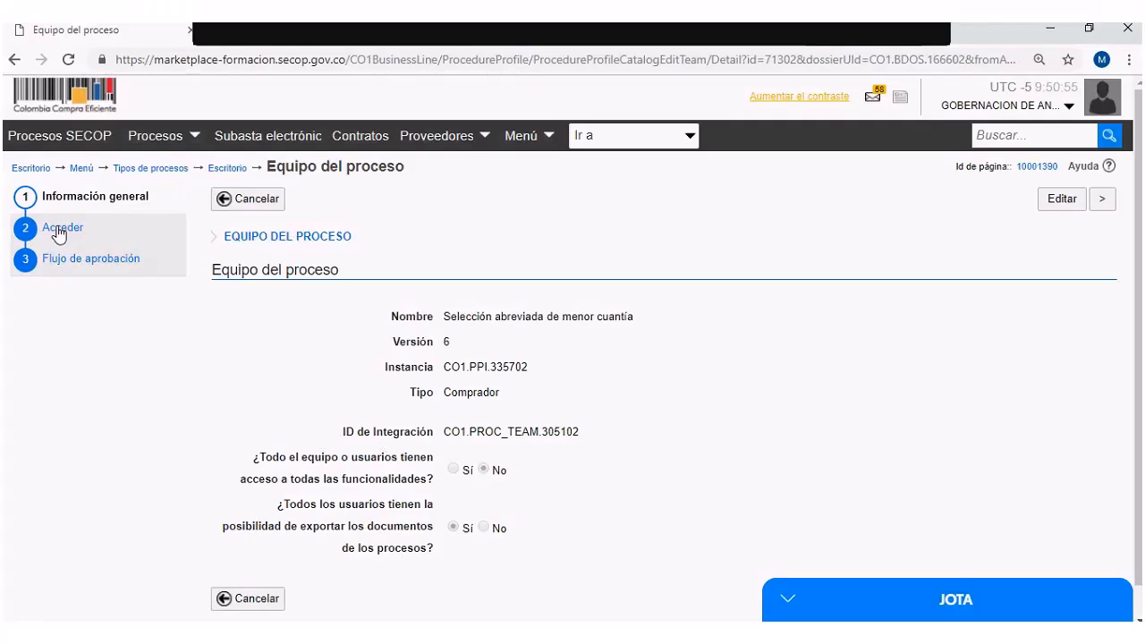
click(58, 229)
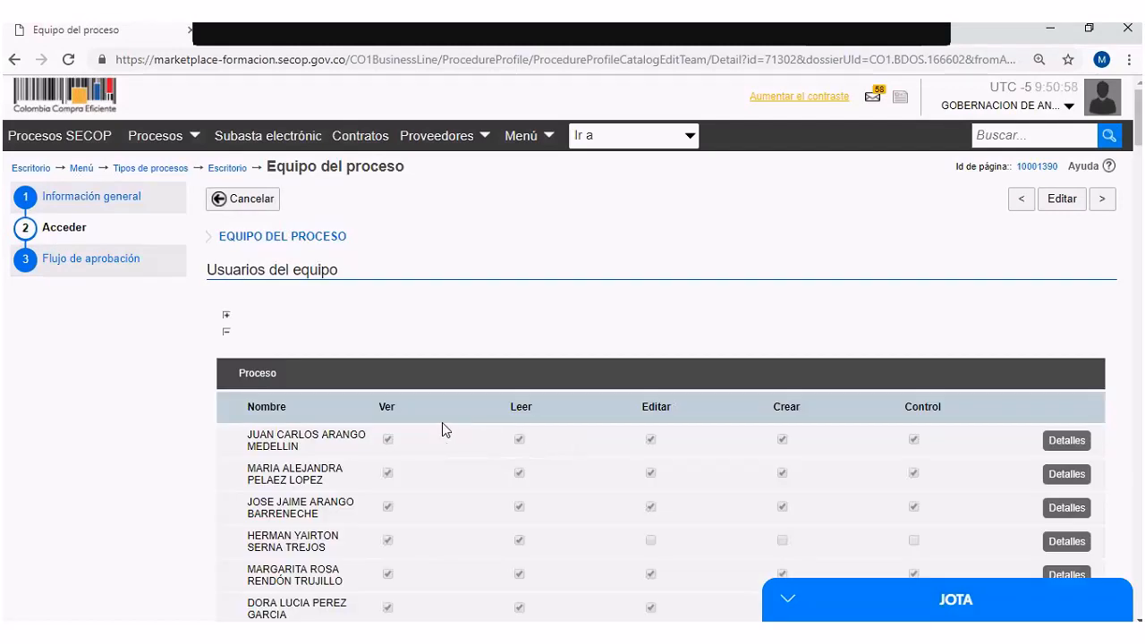
scroll(411, 431, down, 2)
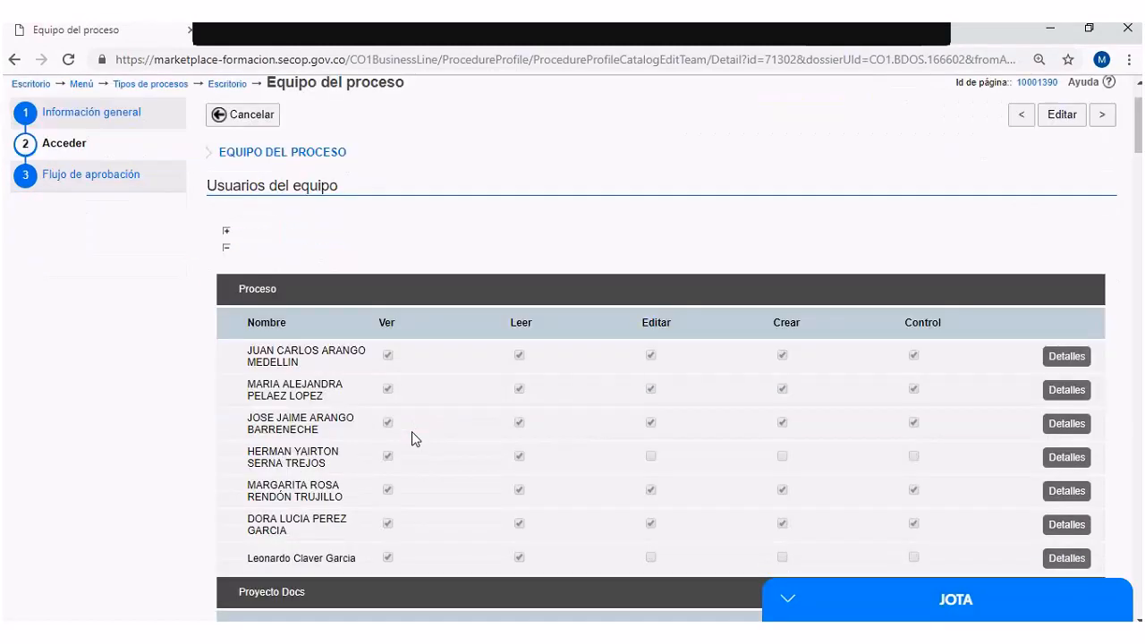
scroll(411, 438, down, 1)
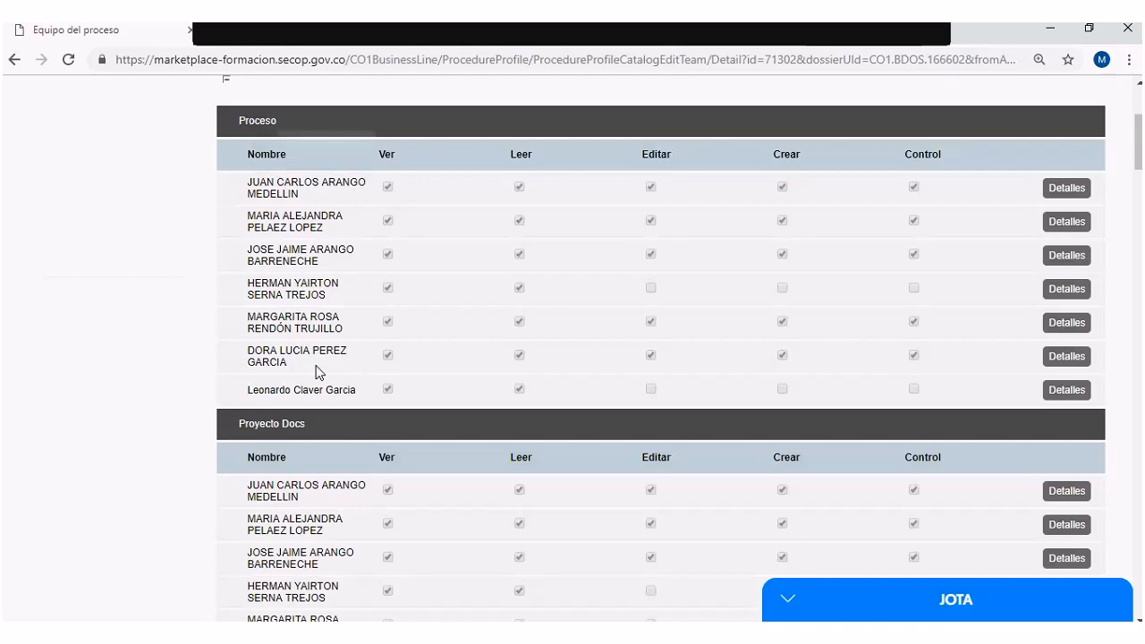
scroll(319, 371, down, 1)
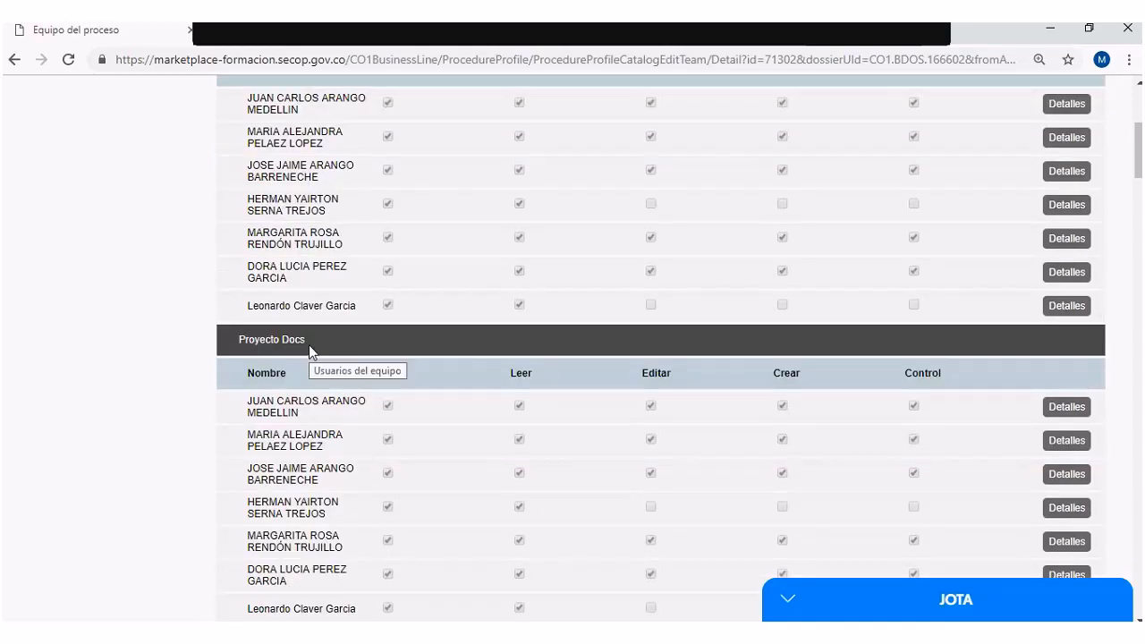
scroll(308, 344, down, 2)
scroll(355, 390, down, 1)
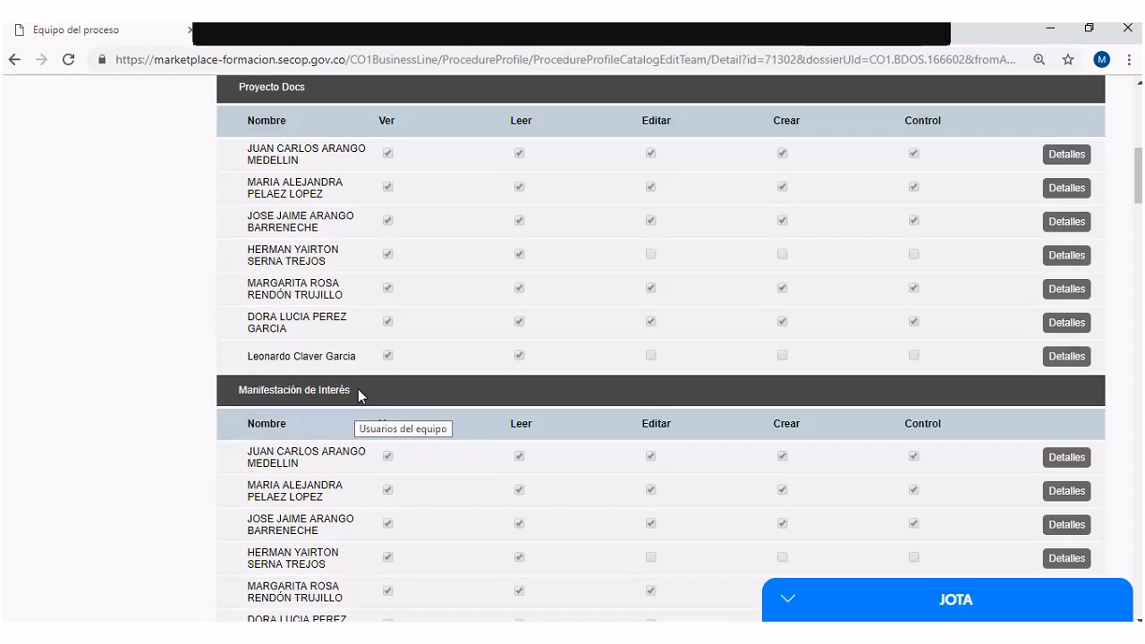
drag(357, 389, 236, 390)
scroll(298, 420, down, 2)
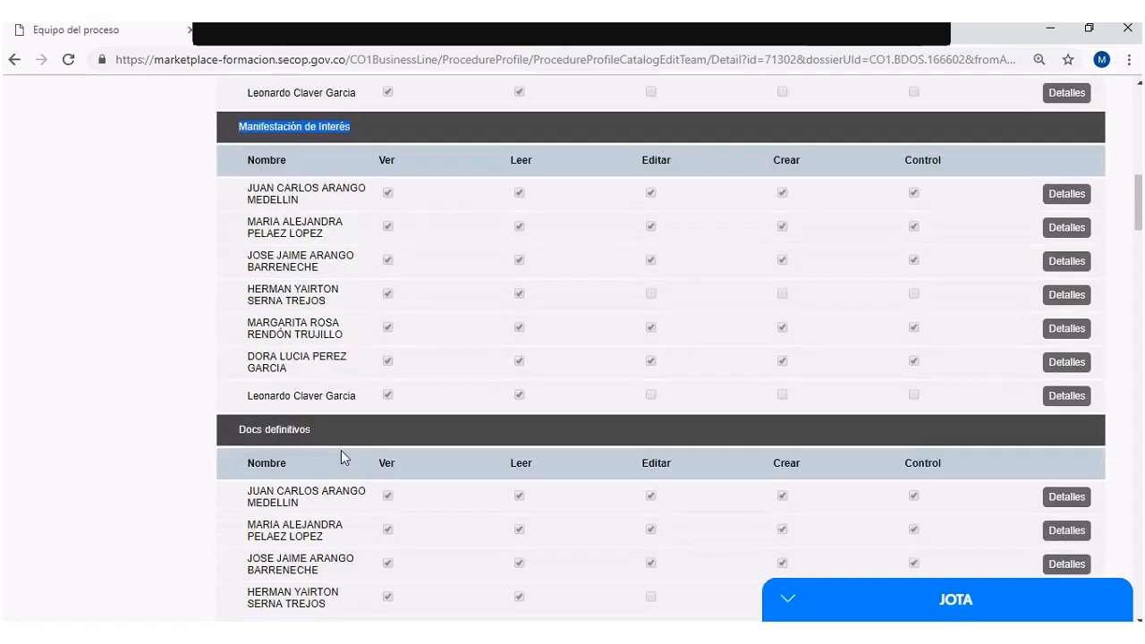
scroll(340, 450, down, 2)
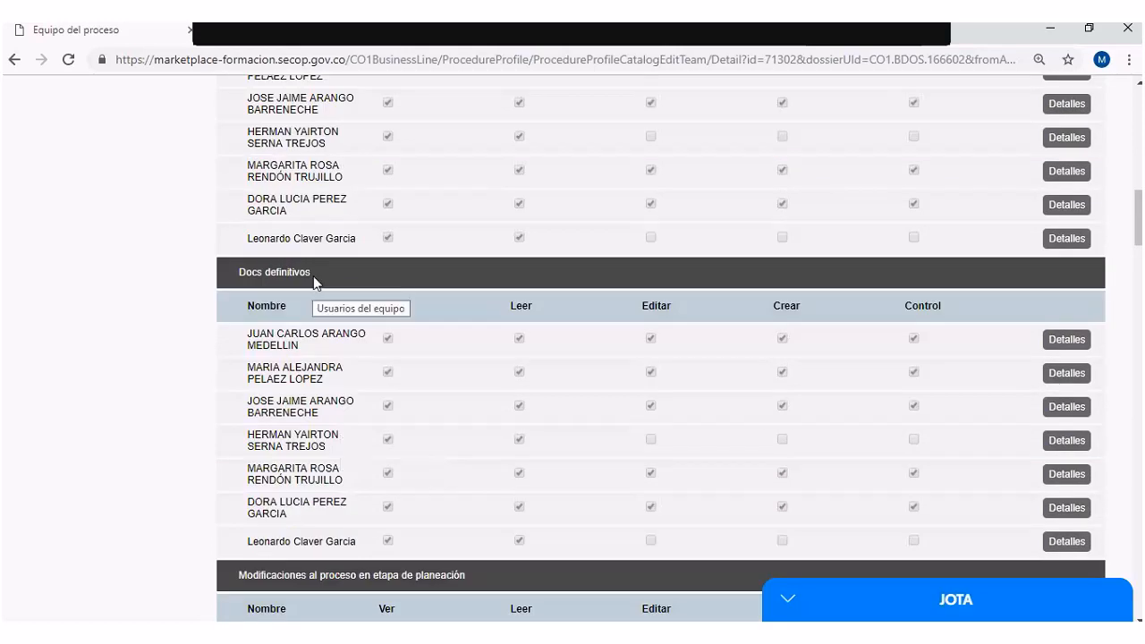
scroll(383, 389, down, 3)
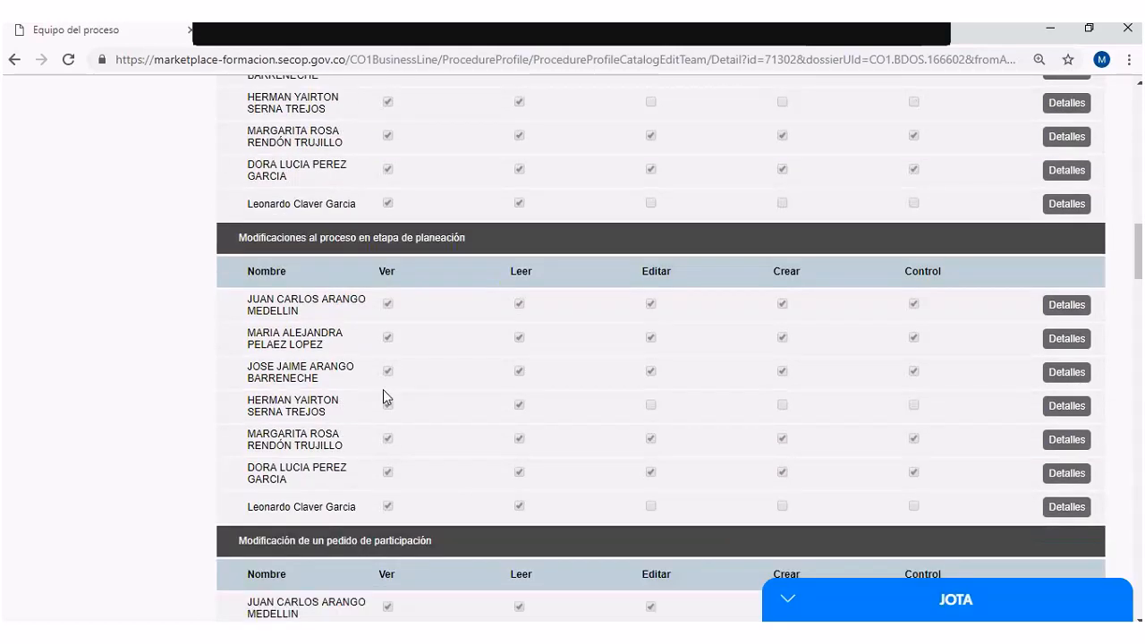
scroll(383, 389, down, 4)
scroll(383, 393, down, 3)
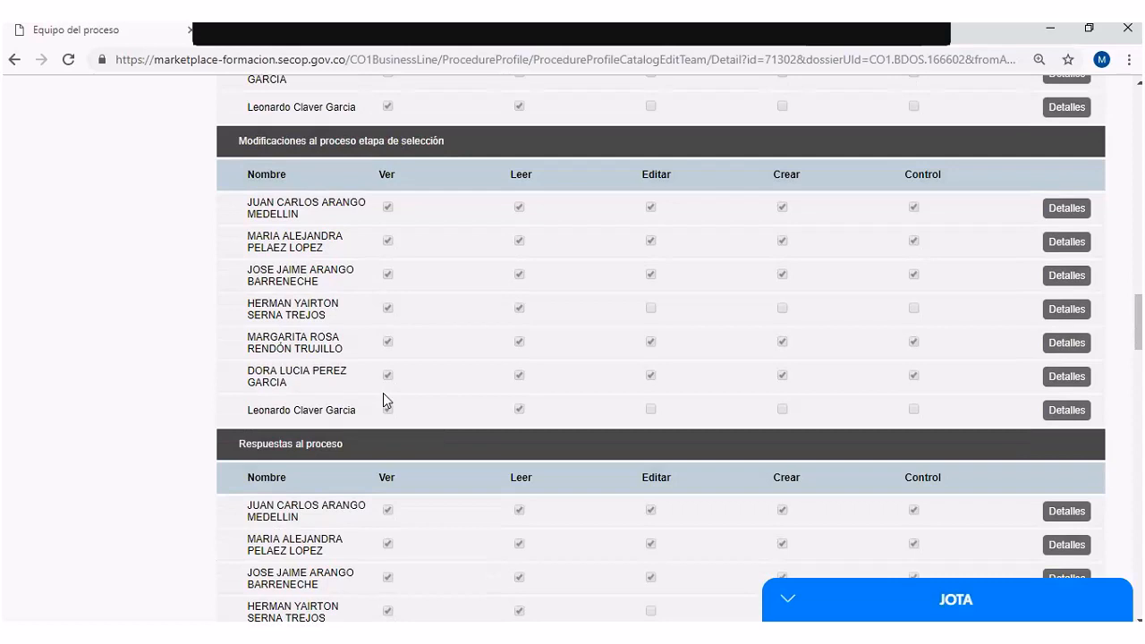
scroll(383, 394, down, 1)
scroll(383, 393, down, 4)
scroll(383, 393, down, 5)
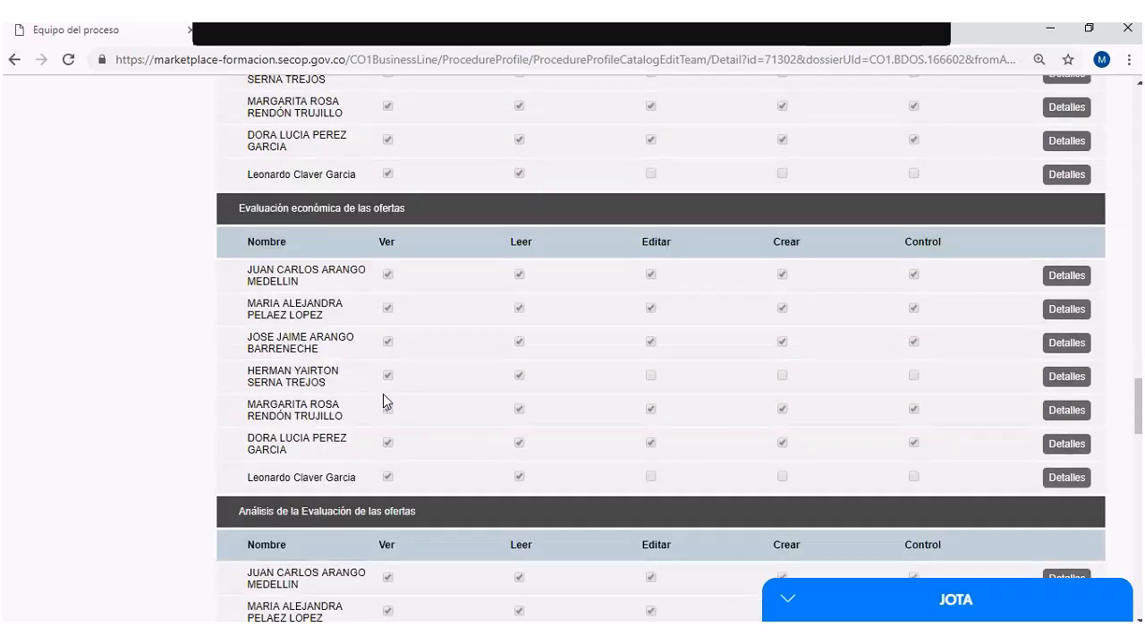
scroll(383, 393, down, 4)
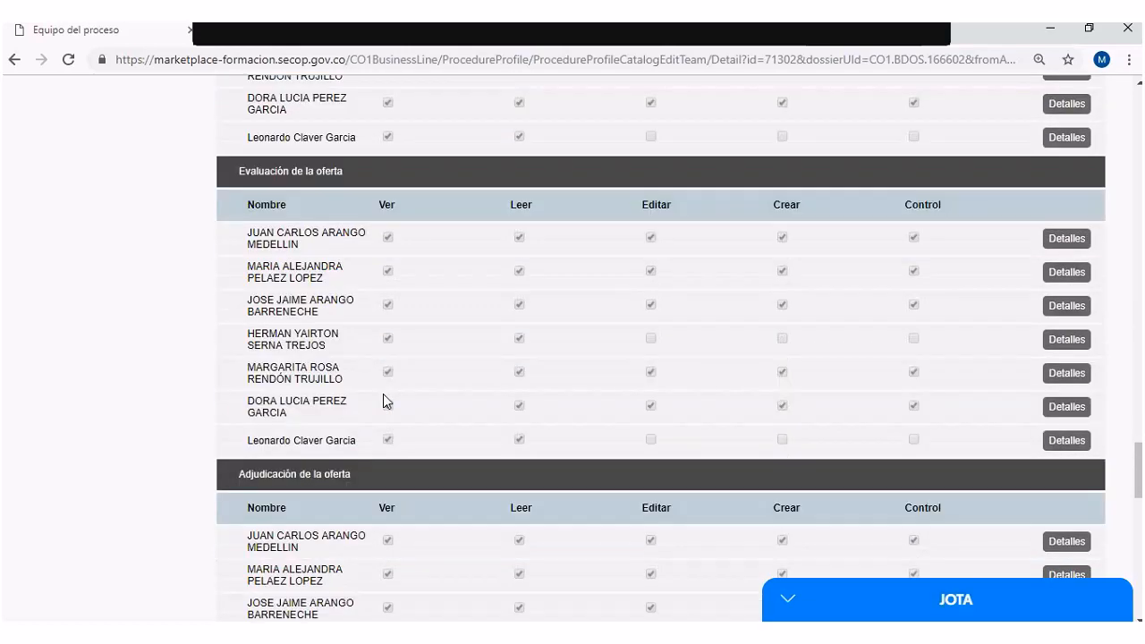
scroll(383, 393, down, 8)
scroll(387, 400, down, 3)
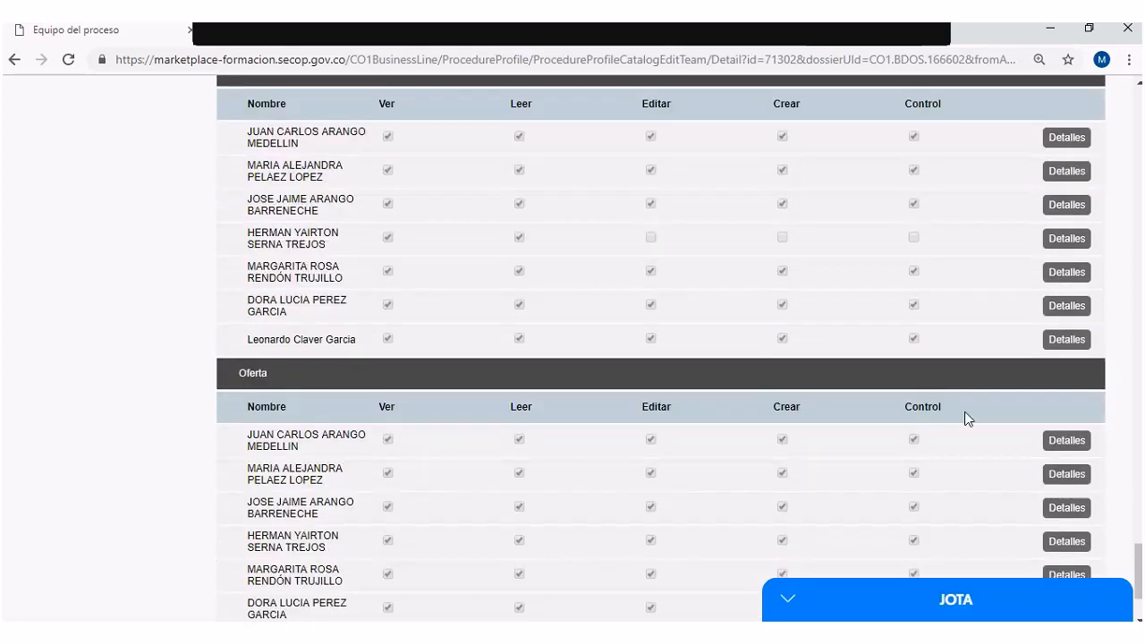
scroll(965, 419, down, 4)
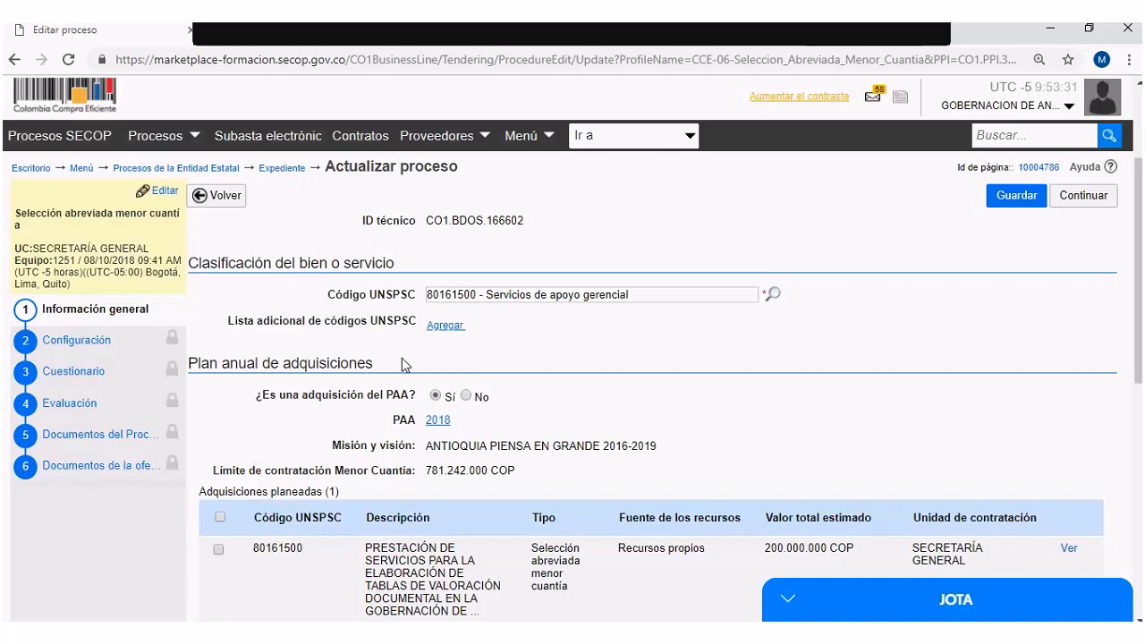
Step: Save the process's general information and go through the schedule and financial settings in Configuración
scroll(482, 347, down, 1)
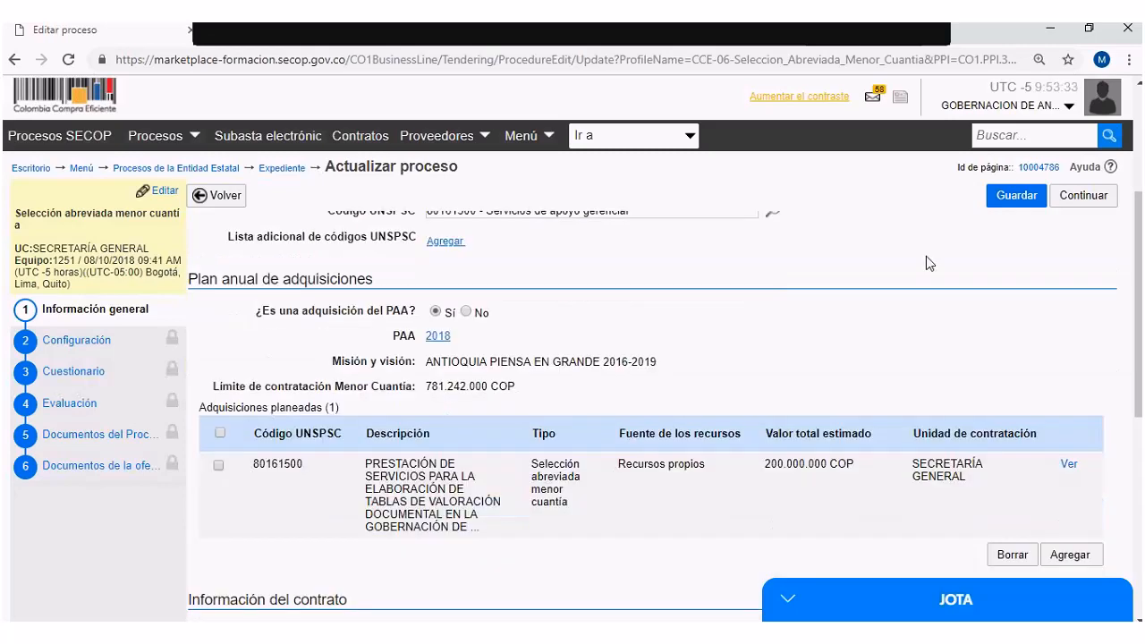
click(1028, 195)
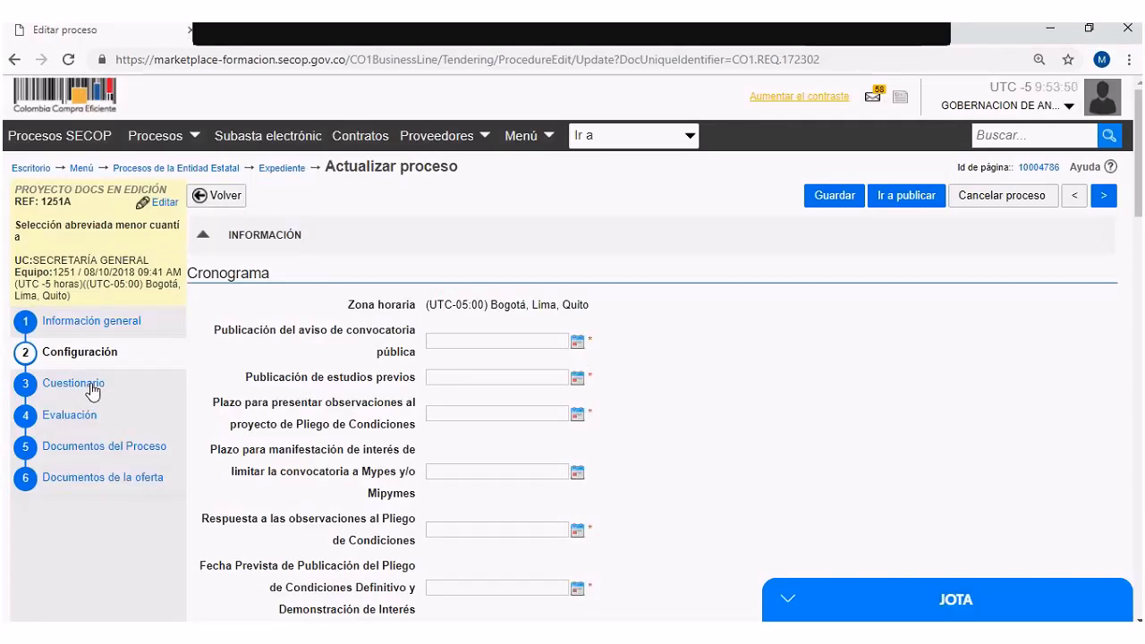
scroll(501, 435, down, 2)
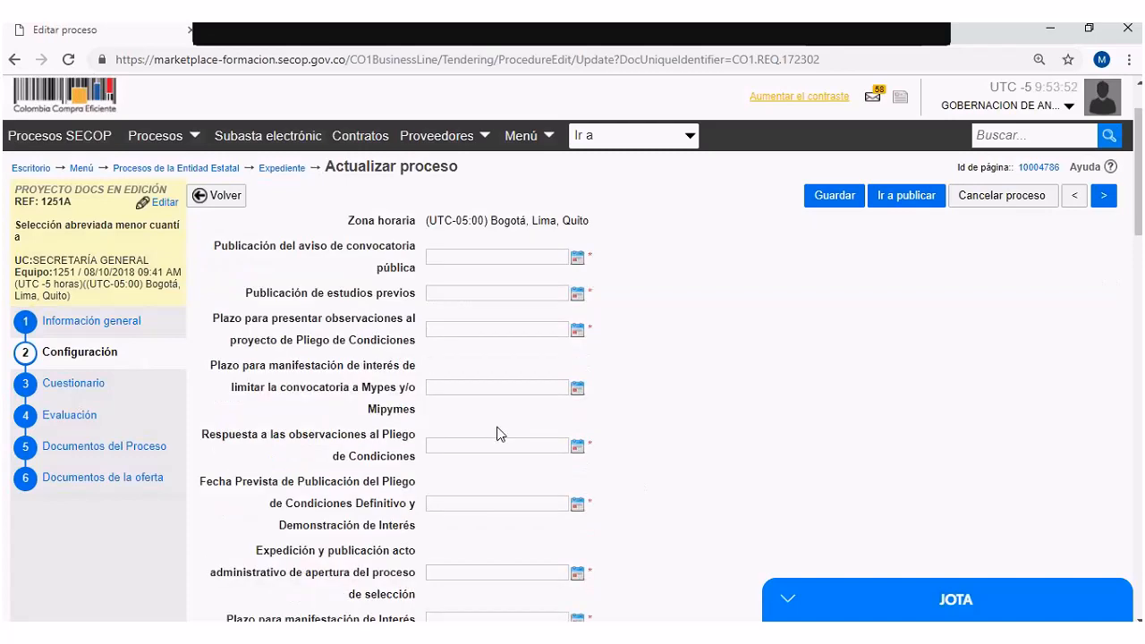
scroll(499, 432, down, 1)
scroll(494, 432, down, 6)
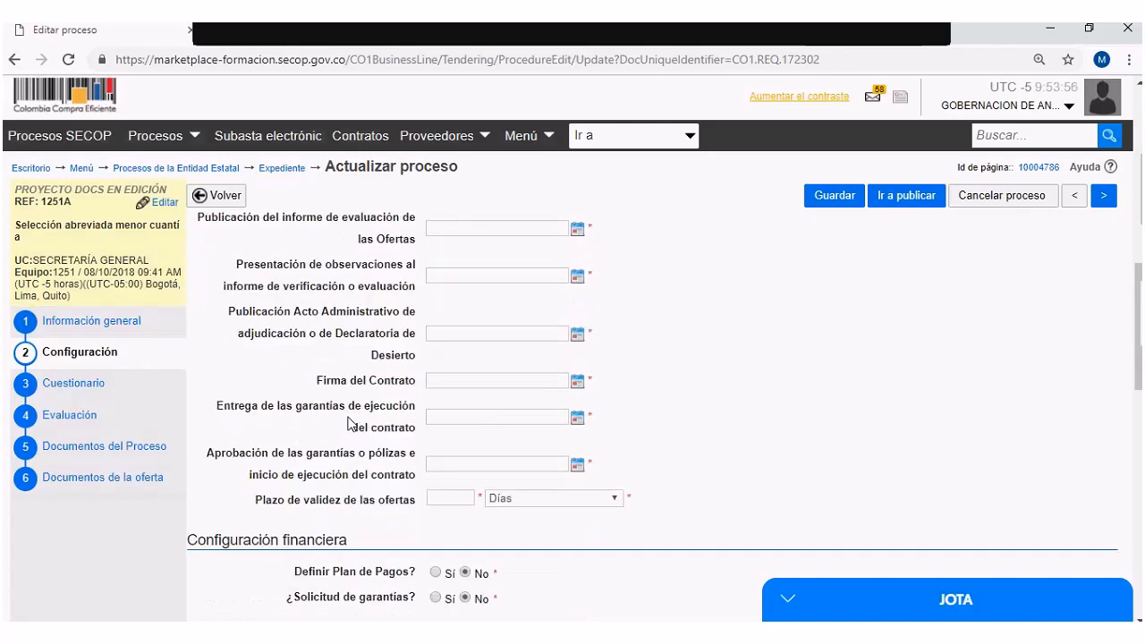
Step: Replace the questionnaire's Lista de artículos with a new section titled REQUISITOS HABILITANTES
click(59, 384)
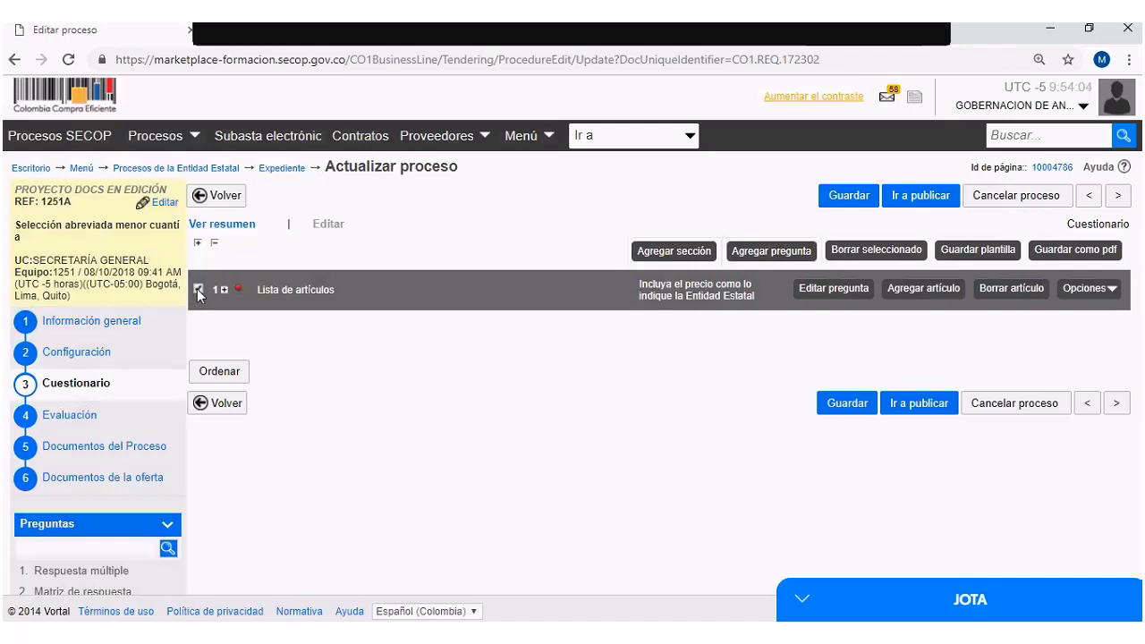
click(888, 253)
click(670, 255)
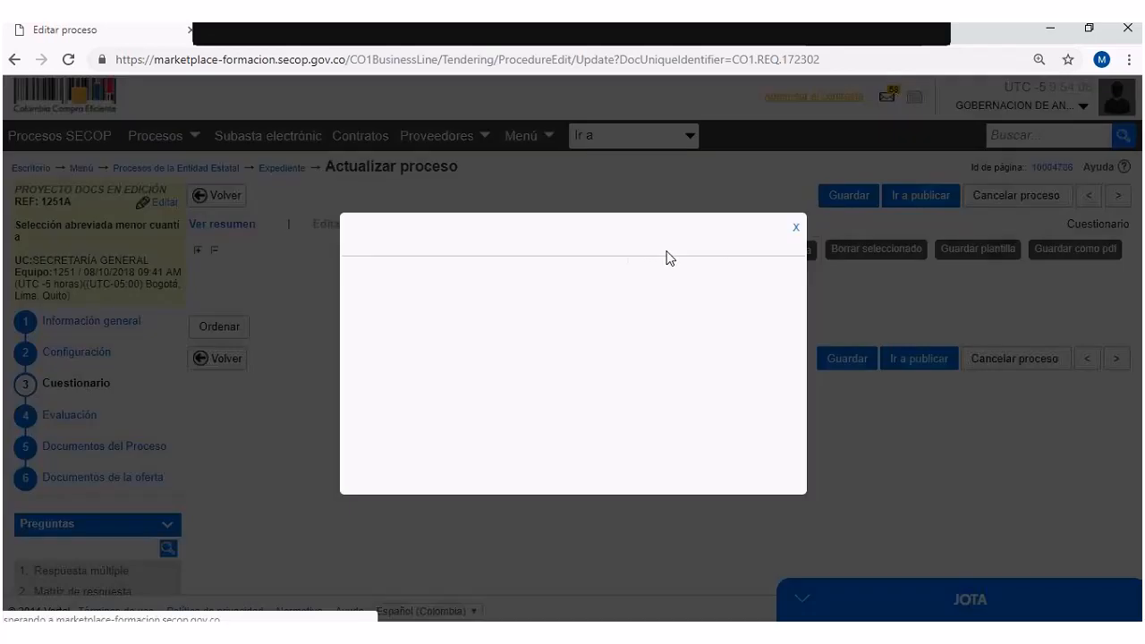
text(R)
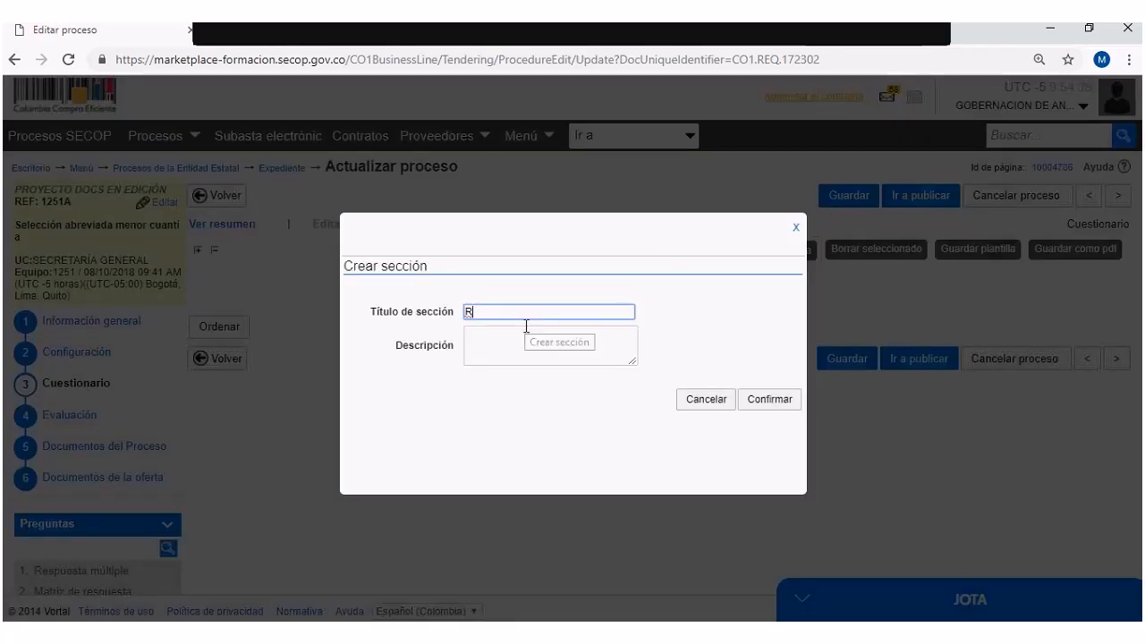
text(EQUISITOS GHABILITANTESD)
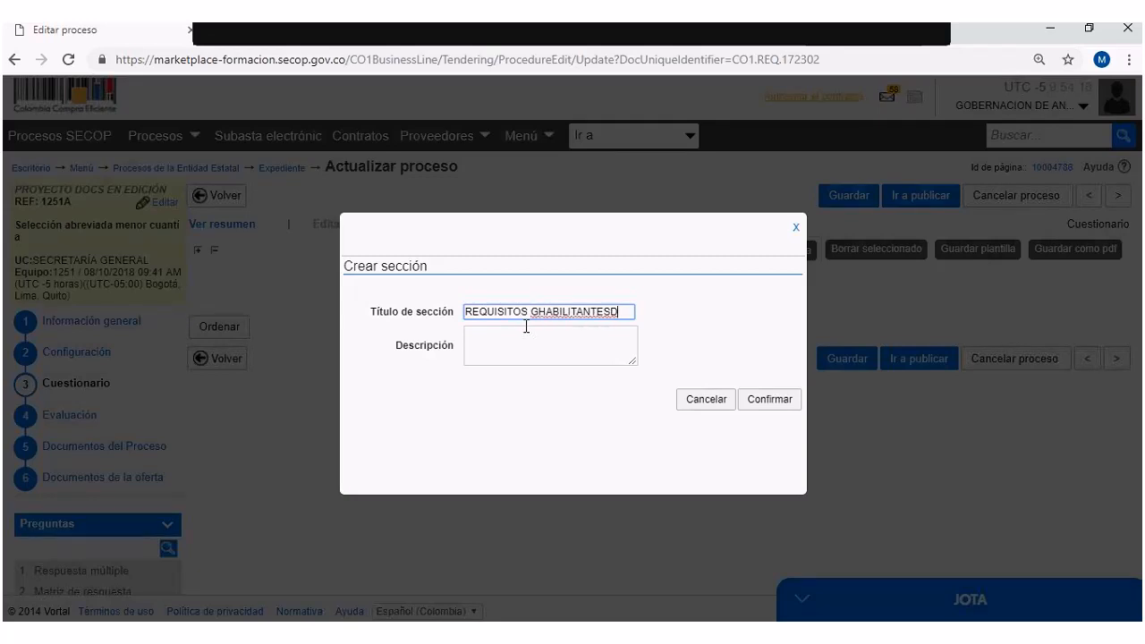
click(531, 313)
key(Delete)
click(618, 312)
key(BackSpace)
click(782, 404)
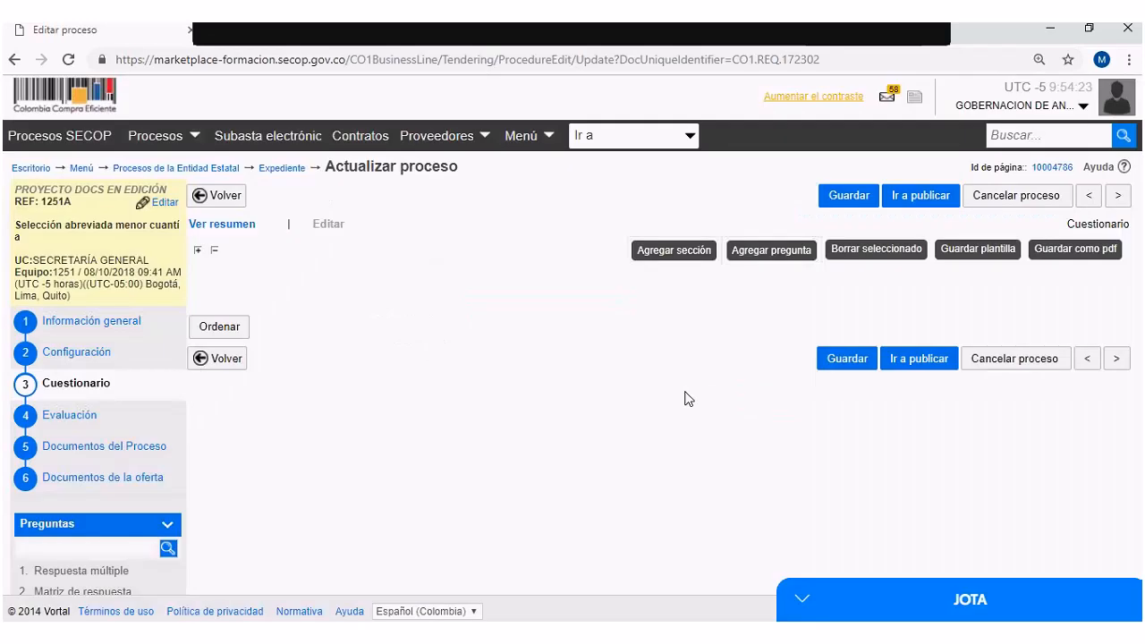
Step: Add two more questionnaire sections titled REQUISITOS DE CALIFICACIÓN and PROPUESTA ECONOMICA
click(662, 257)
text(REQU)
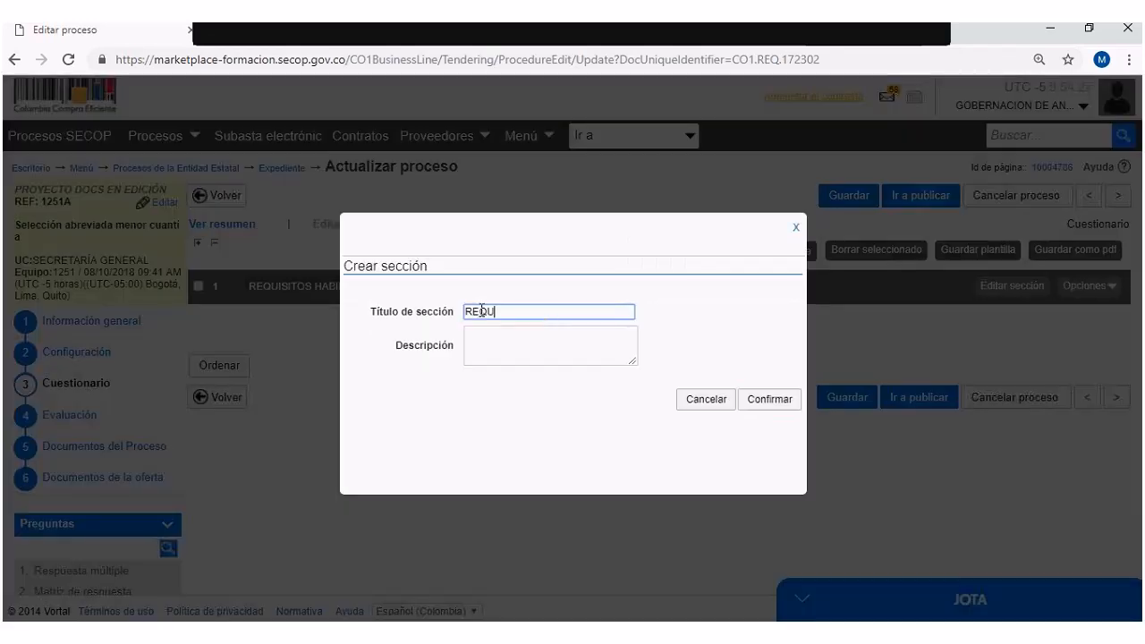
text(ISITOS DE CALI)
text(FICACI)
text(ON)
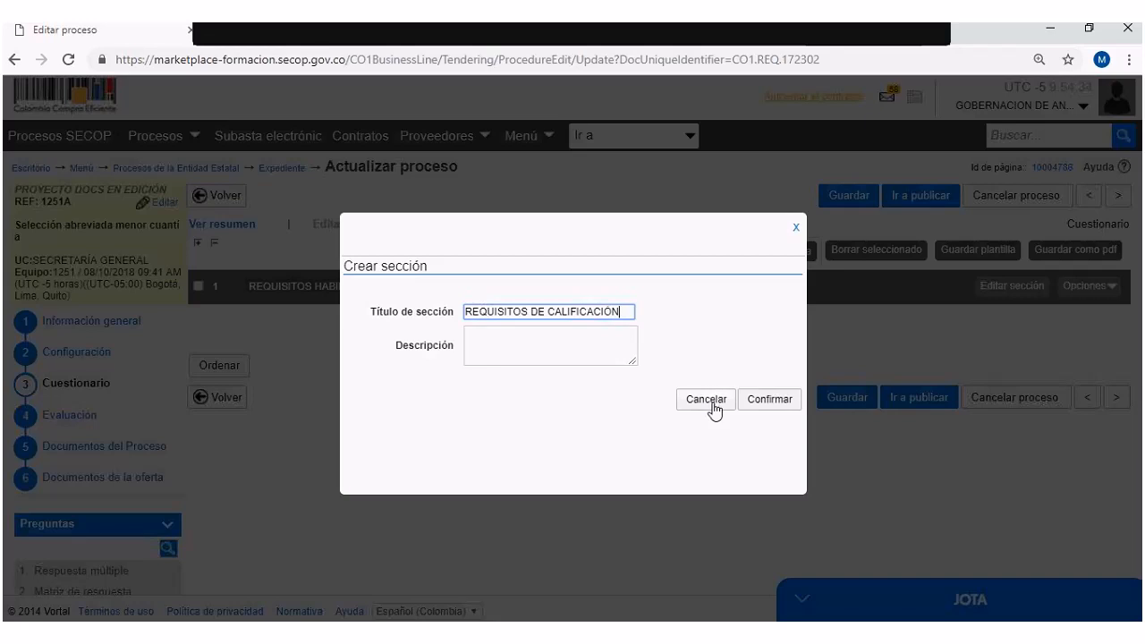
click(753, 404)
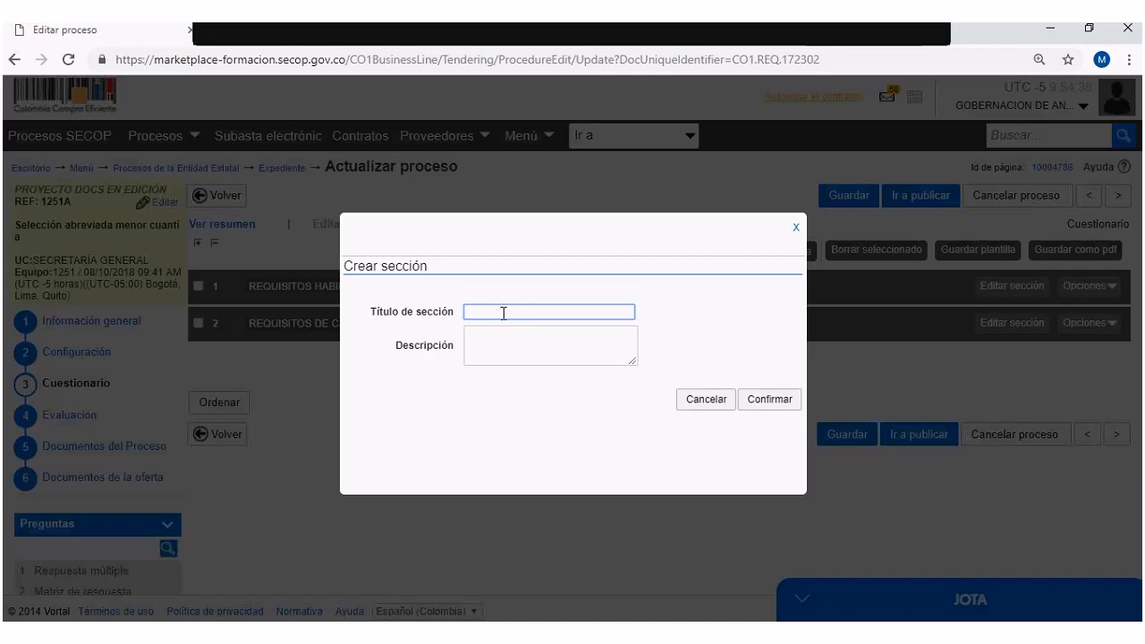
text(PROPUESTA ECONOMICA)
click(764, 403)
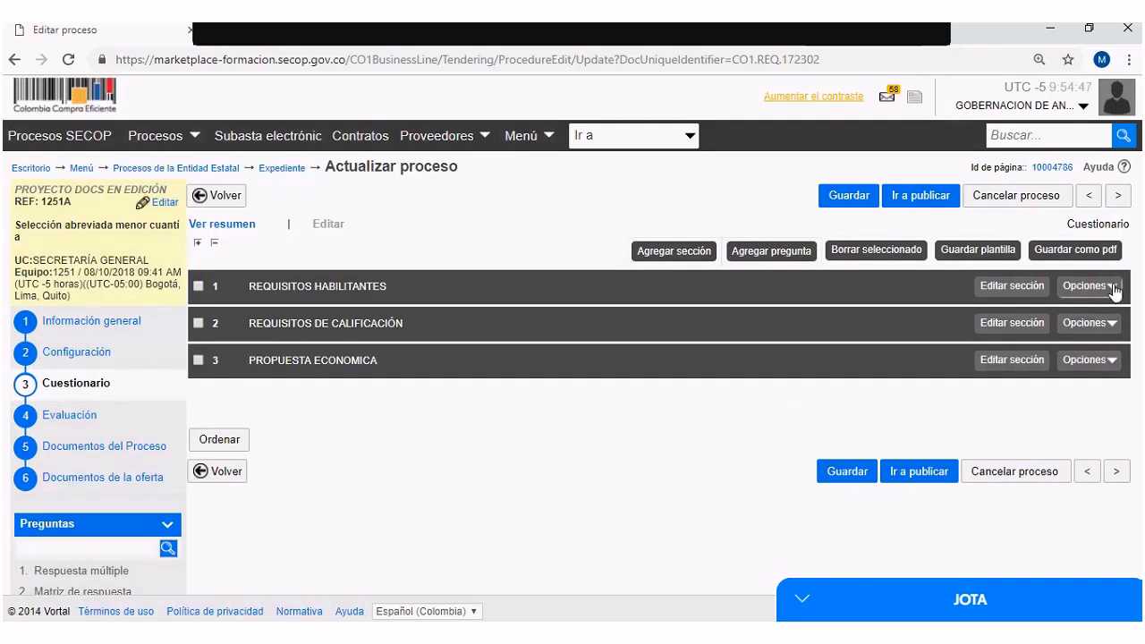
Step: Add a non-mandatory Anexos question reading ANEXAR EL RUT to the REQUISITOS HABILITANTES section
click(1111, 287)
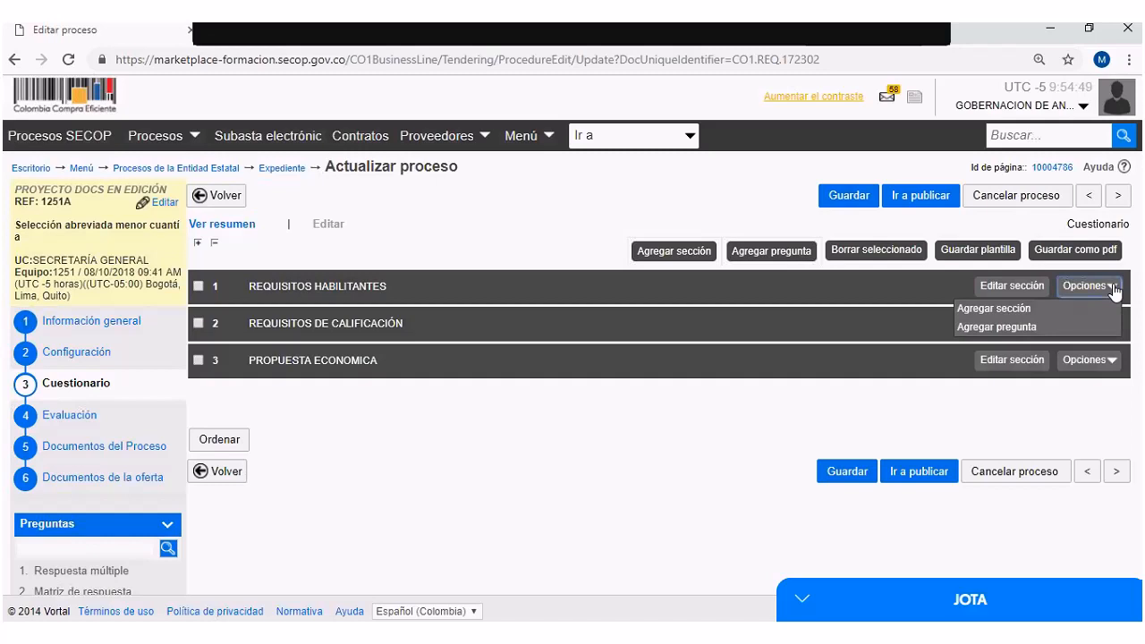
click(996, 326)
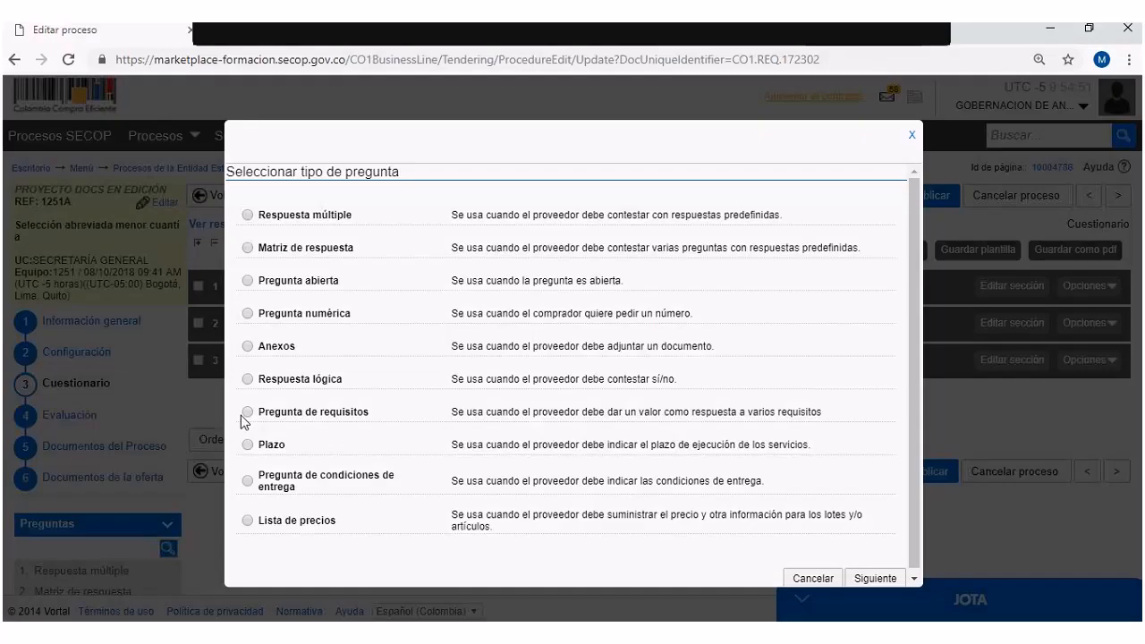
click(246, 345)
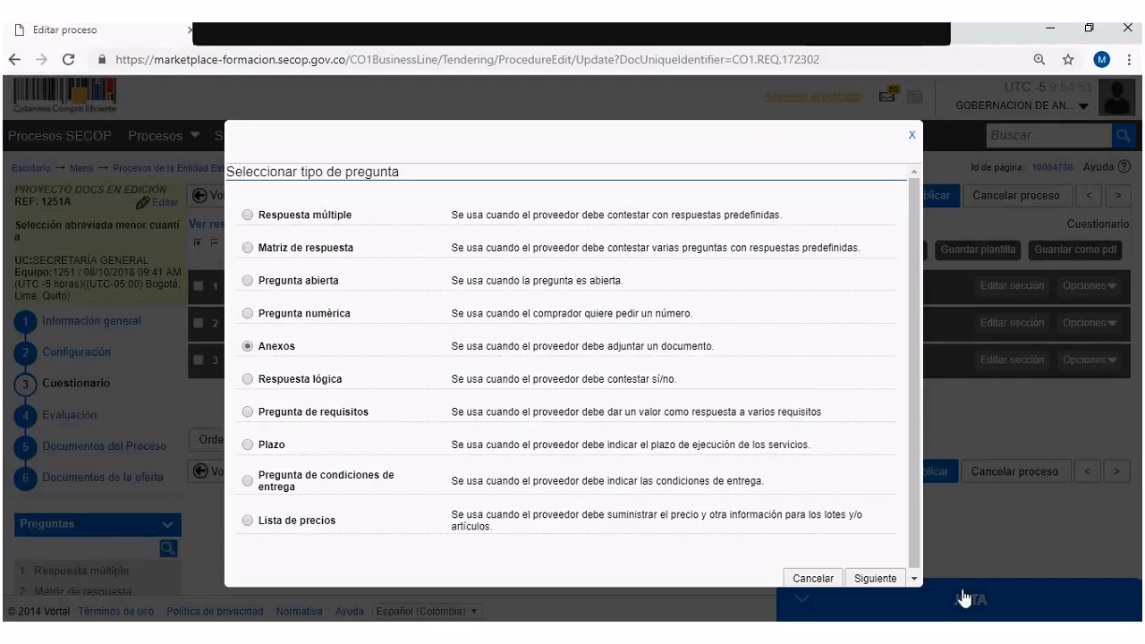
click(876, 578)
click(463, 224)
text(ANEXAR)
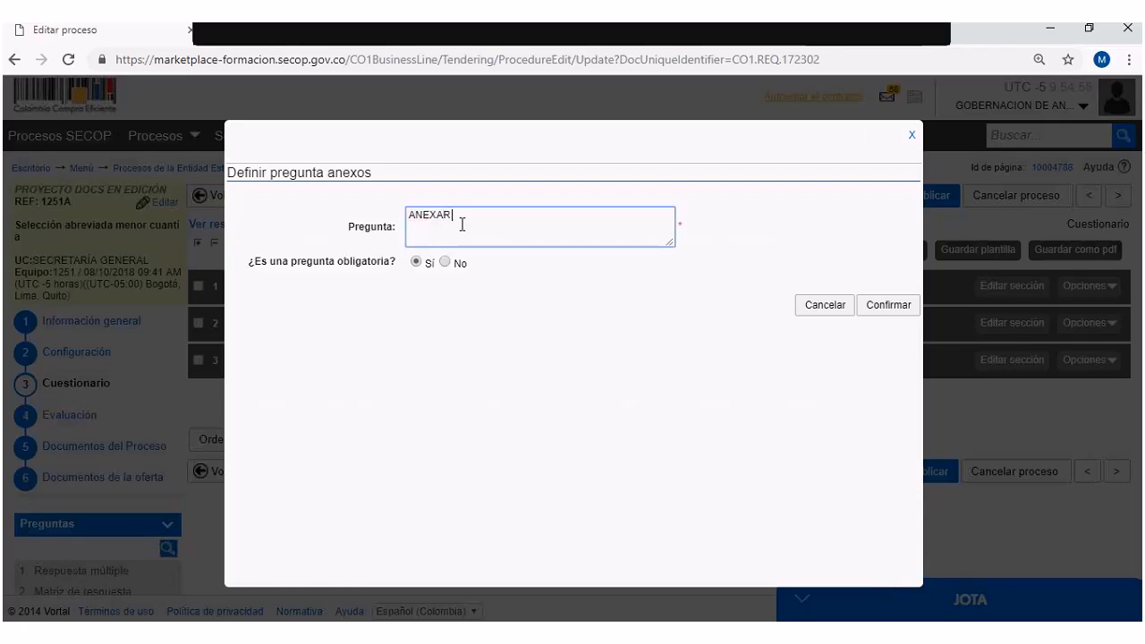
text( EL RUT)
click(445, 262)
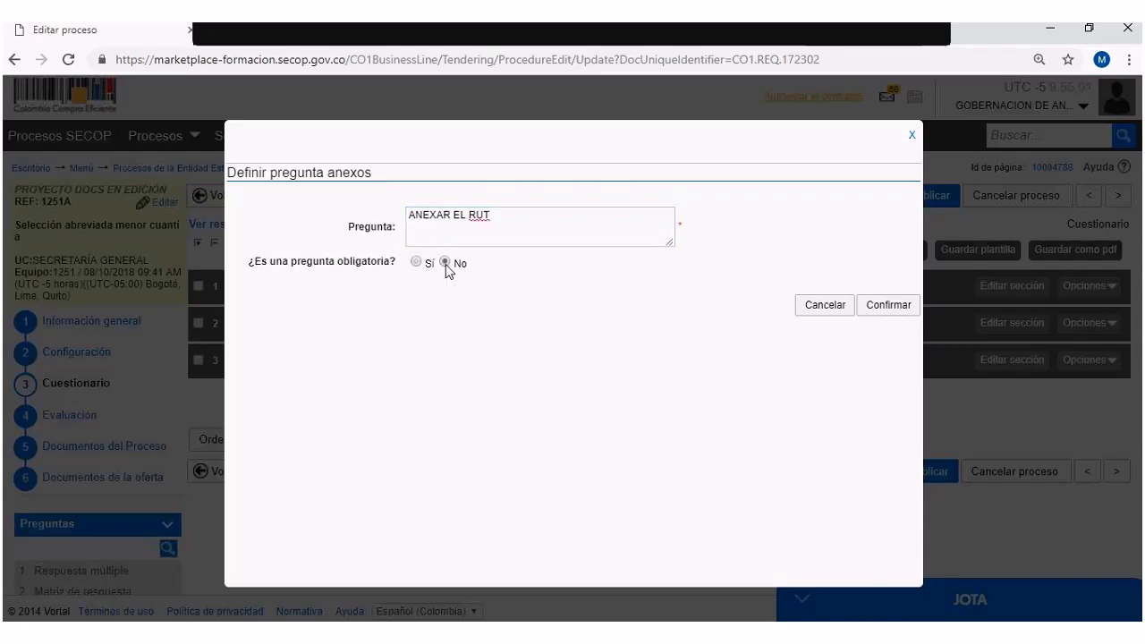
click(874, 309)
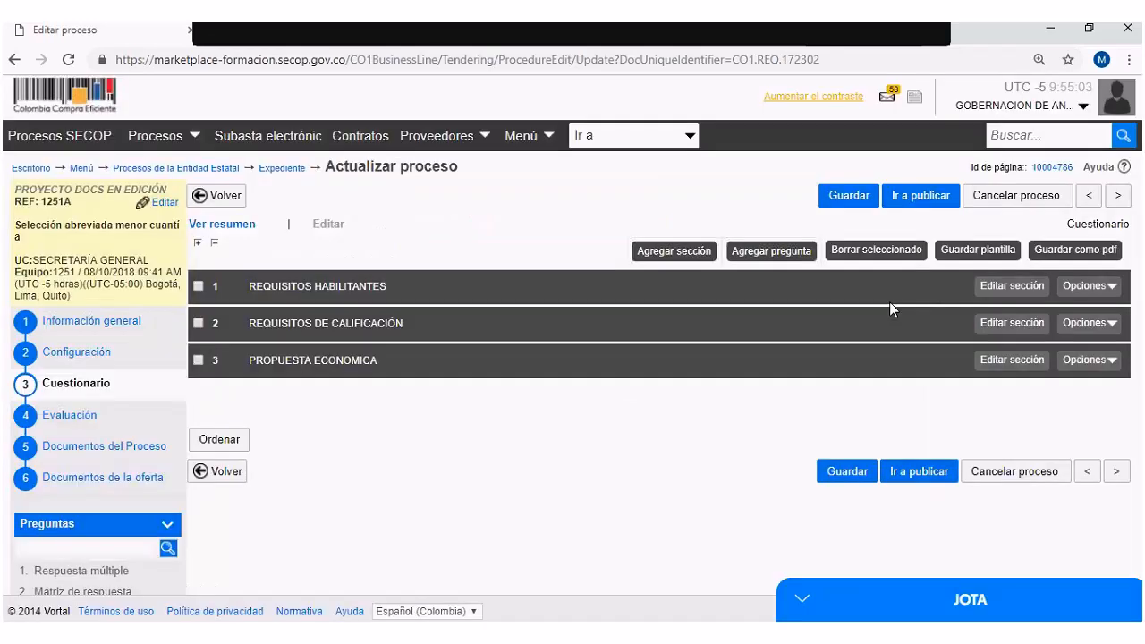
Step: Add a mandatory Anexos question reading EXPERIENCIA DEL COORDINADOR DEL PROYECTO to the REQUISITOS DE CALIFICACIÓN section
click(1102, 402)
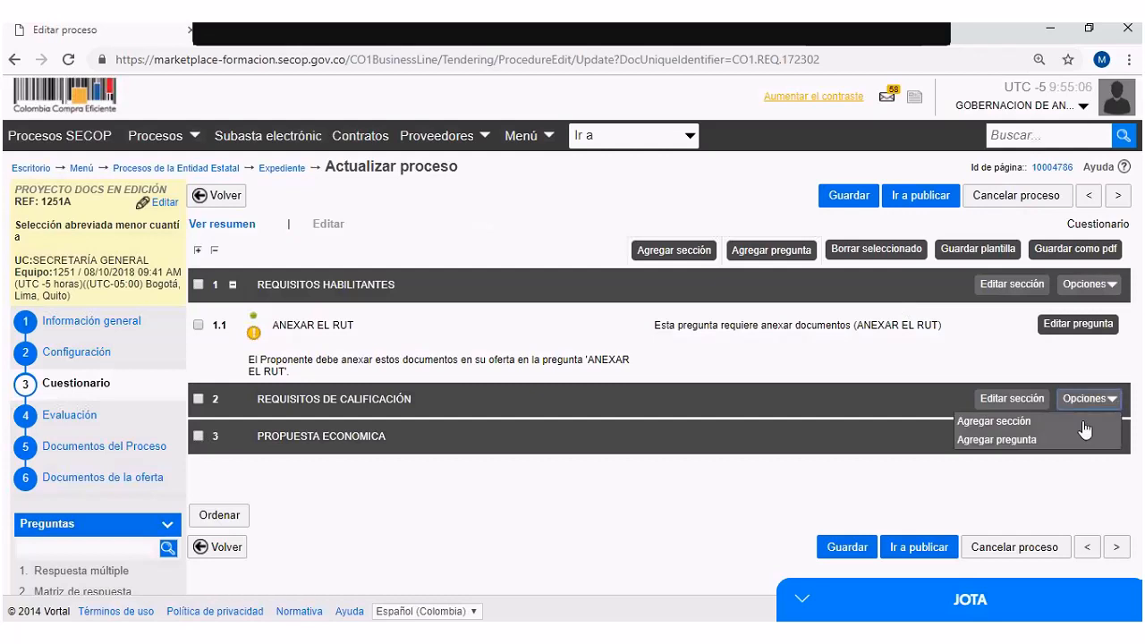
click(1073, 439)
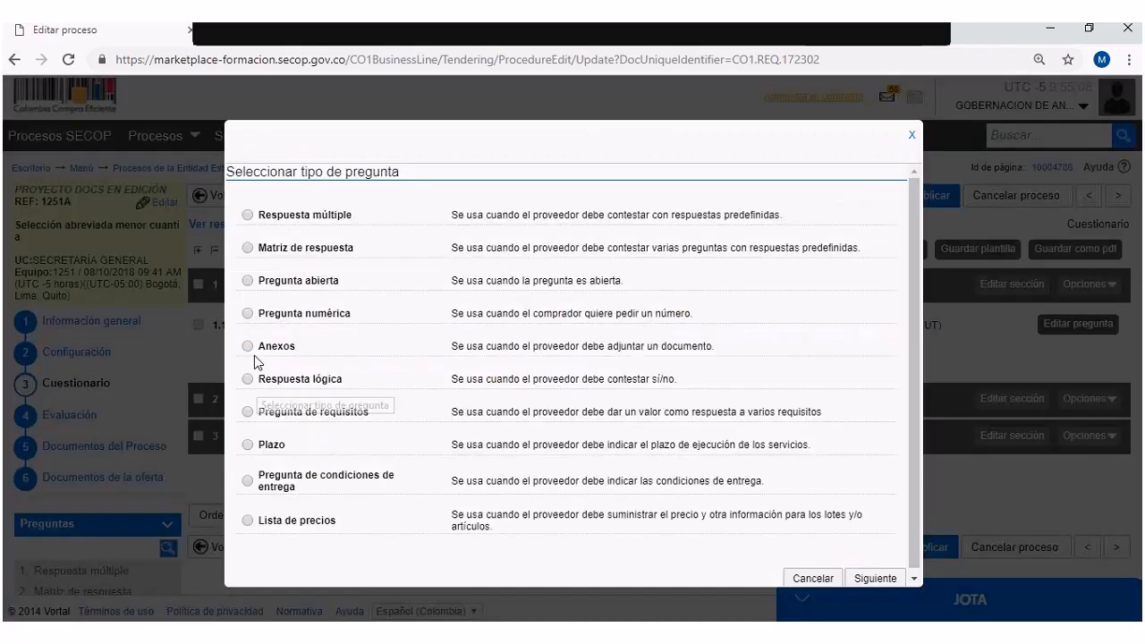
click(257, 355)
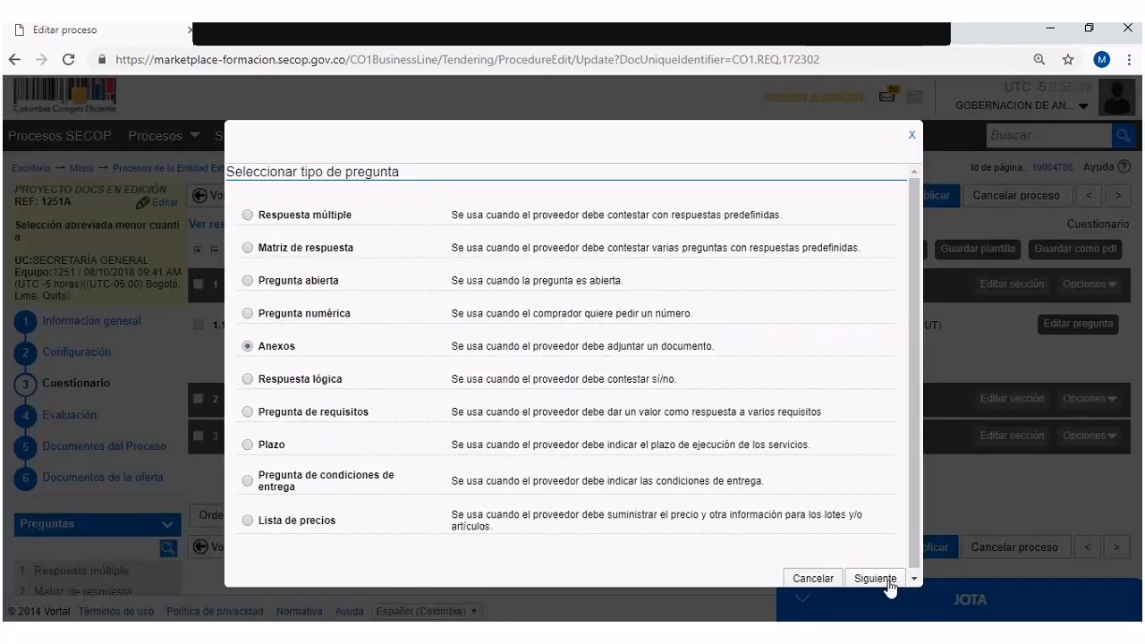
click(874, 579)
click(449, 226)
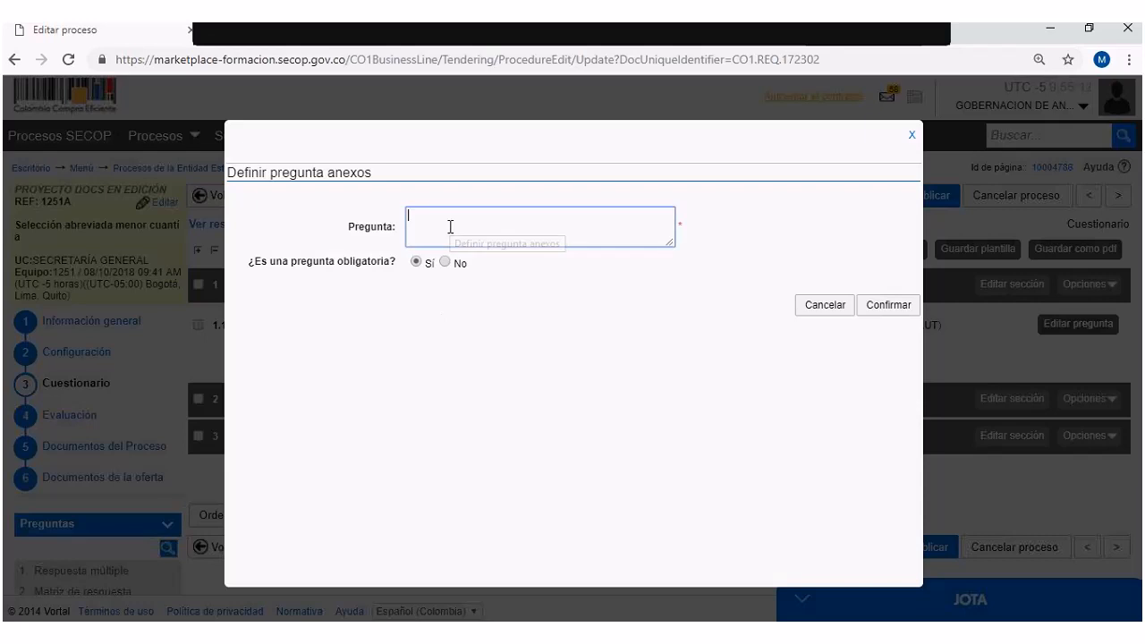
text(EX)
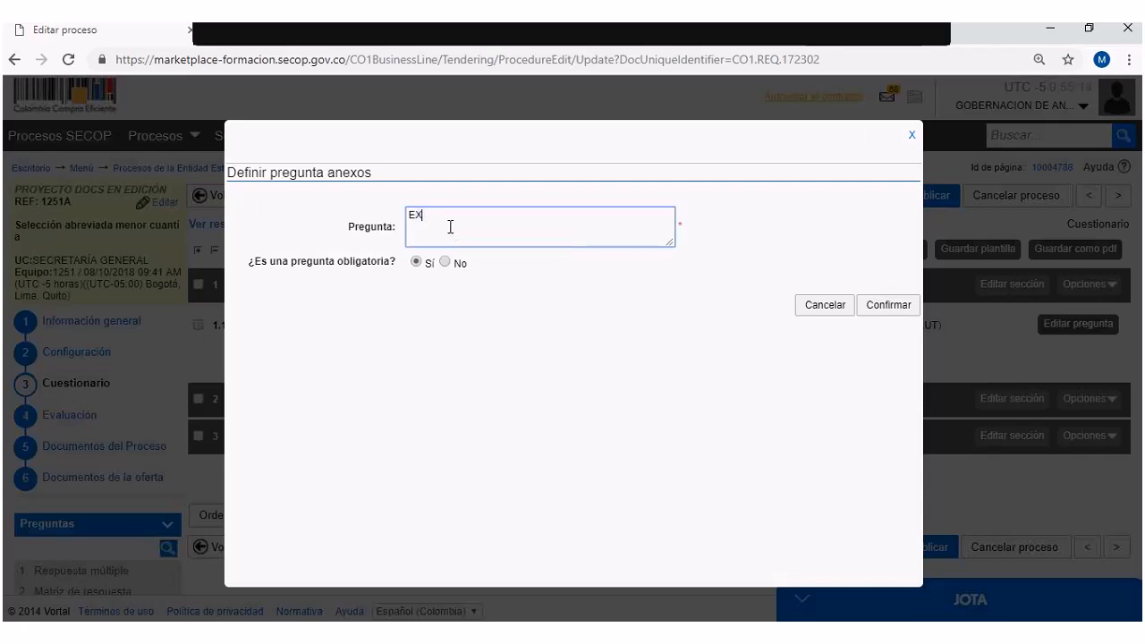
text(PERIENCIA DEL COORDINADOR DEL PROYECTO)
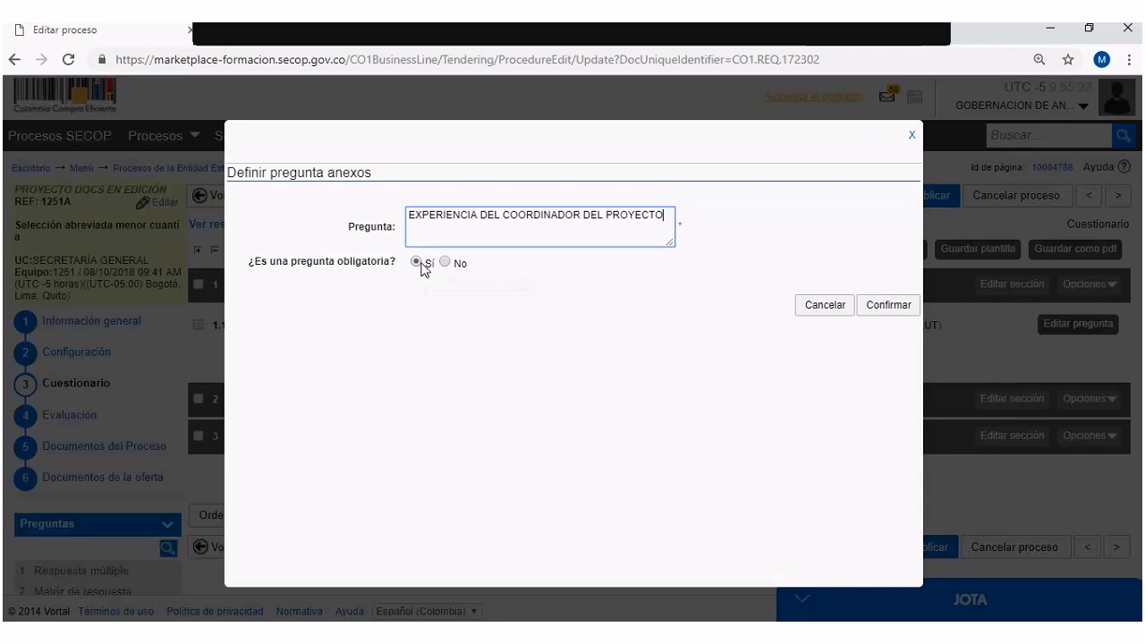
click(888, 304)
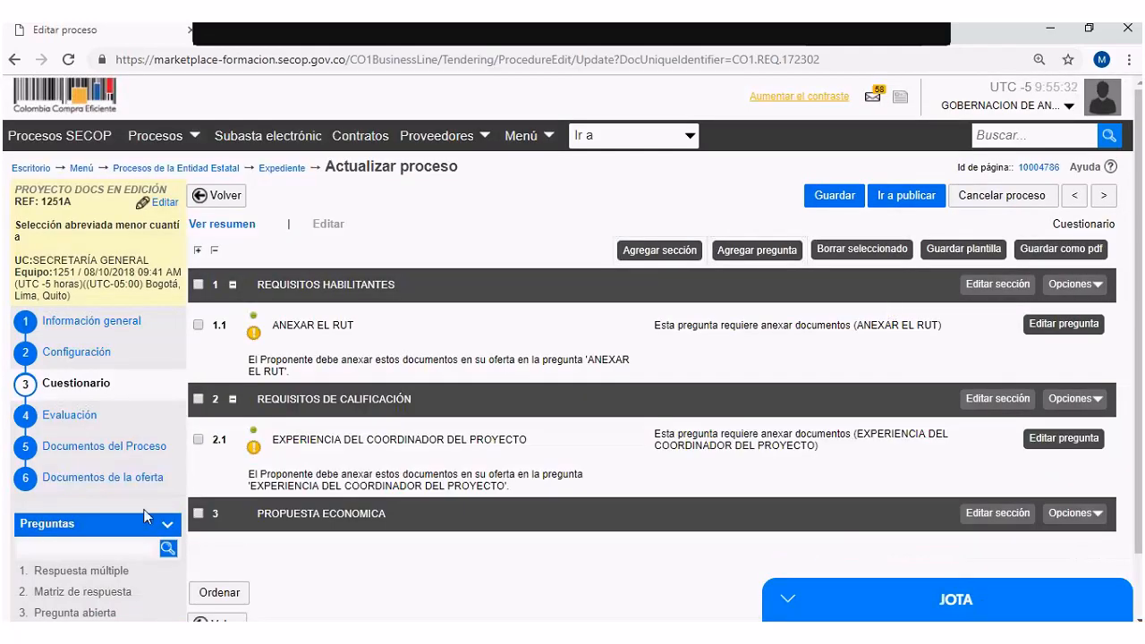
Step: Start a Lista de precios question titled COTIZAR CON IVA INCLUIDO in the PROPUESTA ECONOMICA section
click(1107, 516)
click(1082, 549)
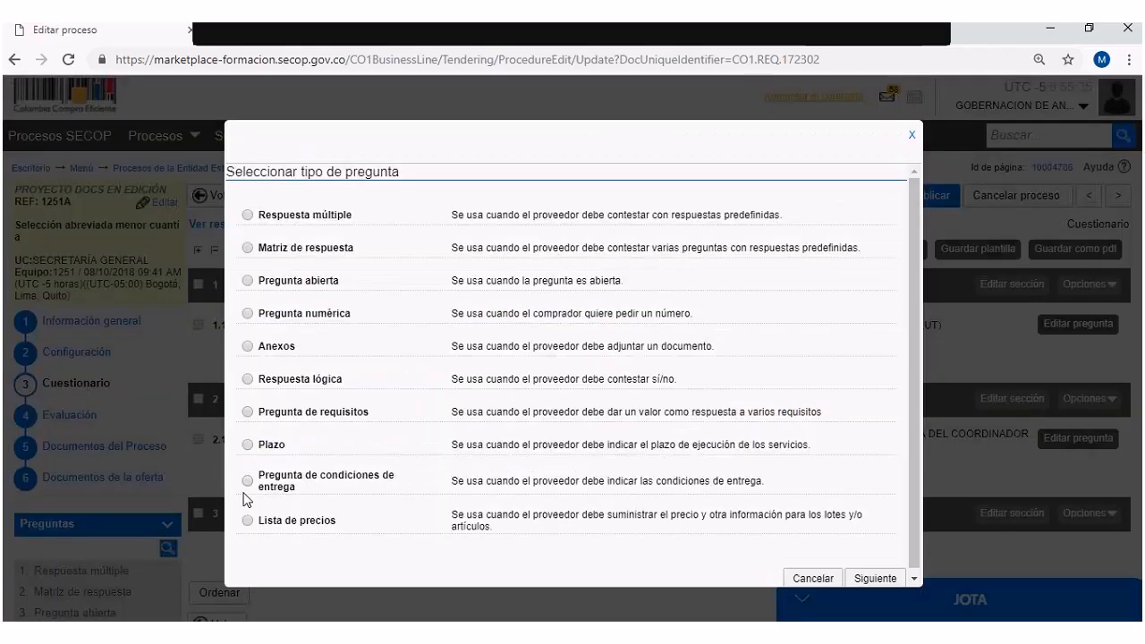
click(247, 519)
click(871, 578)
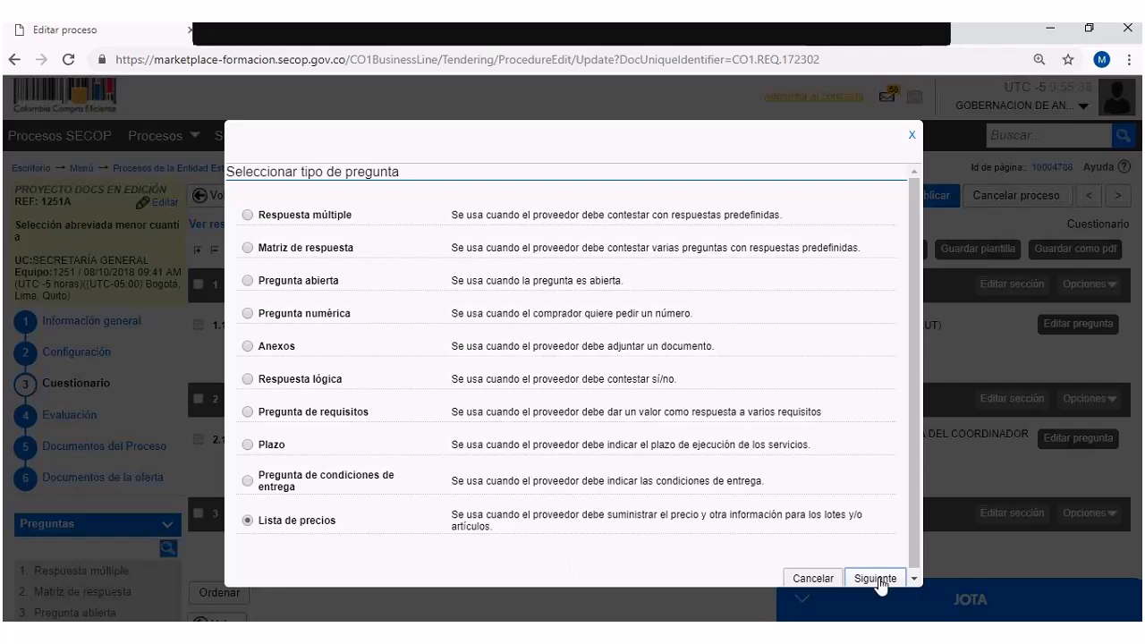
click(416, 223)
text(COTI)
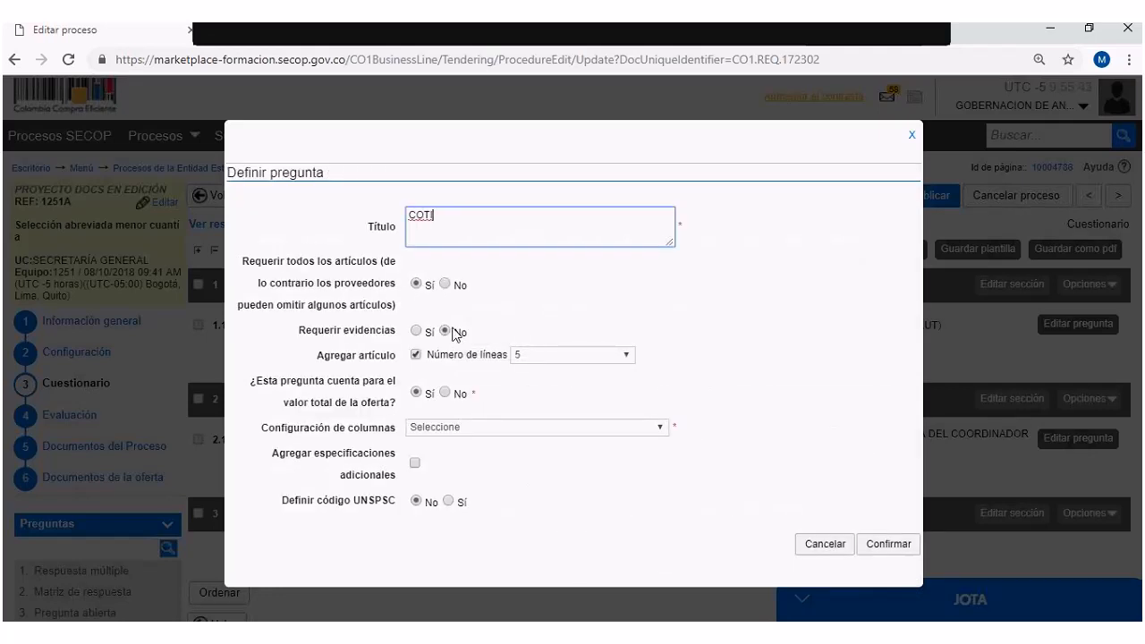
text(ZAR CON IVA INCLUIDO)
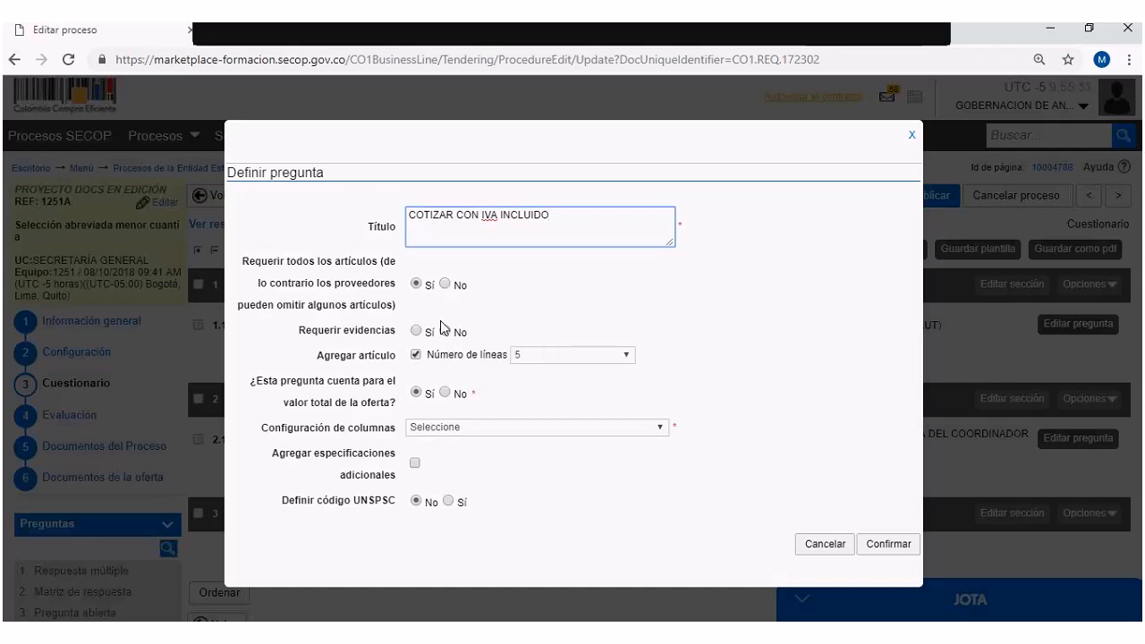
Step: Give the price list question 1 article line and the Valor estimado column configuration, and confirm it
click(623, 358)
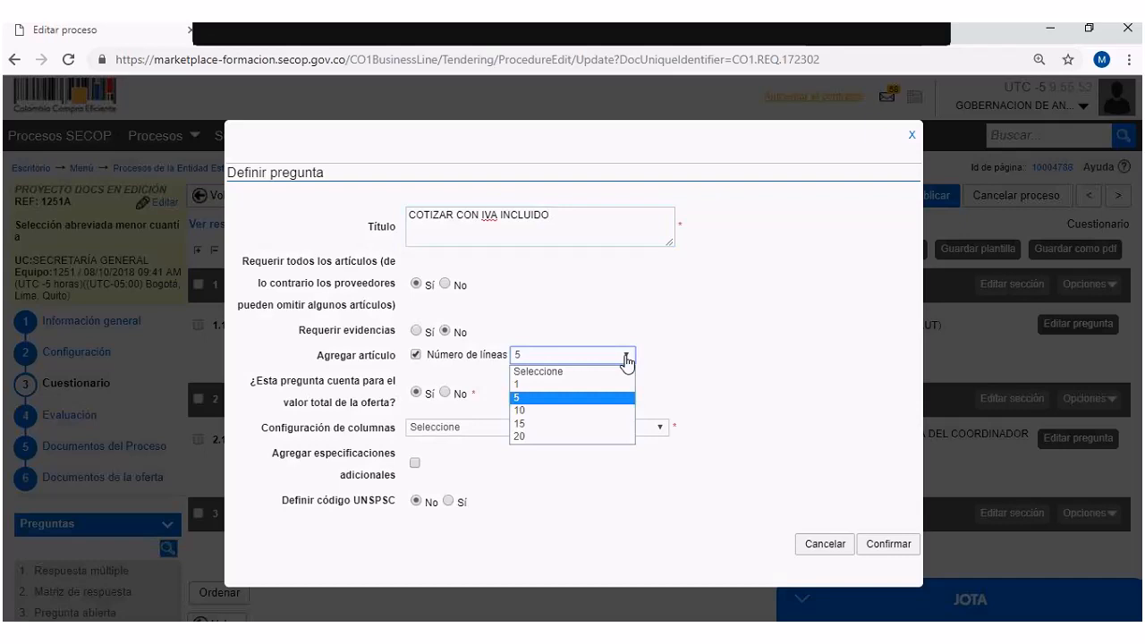
click(572, 390)
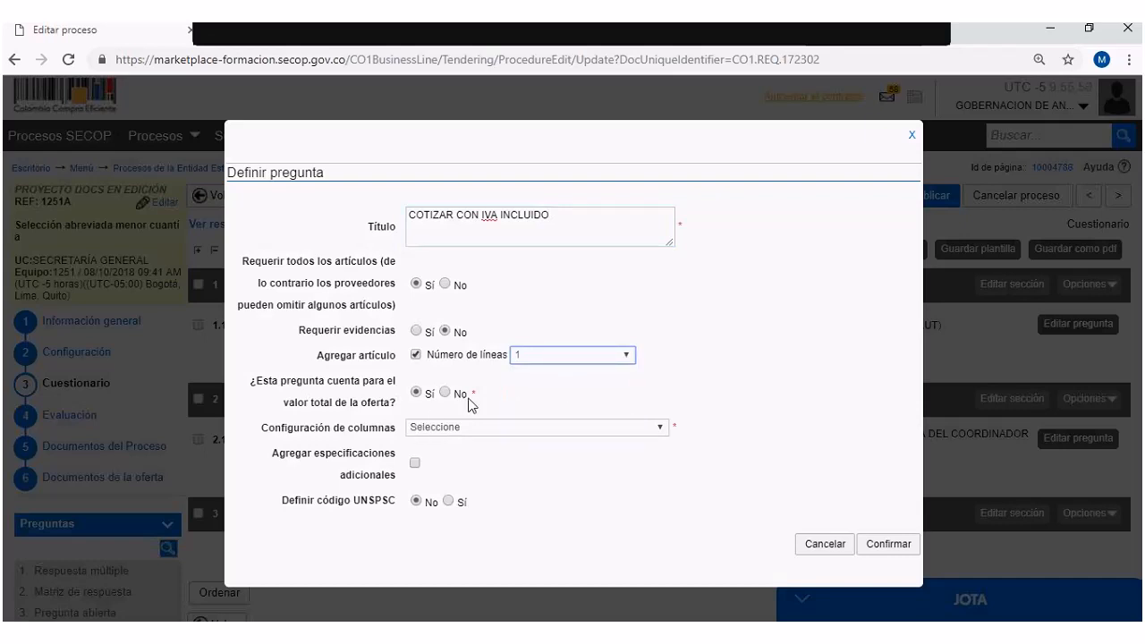
click(468, 428)
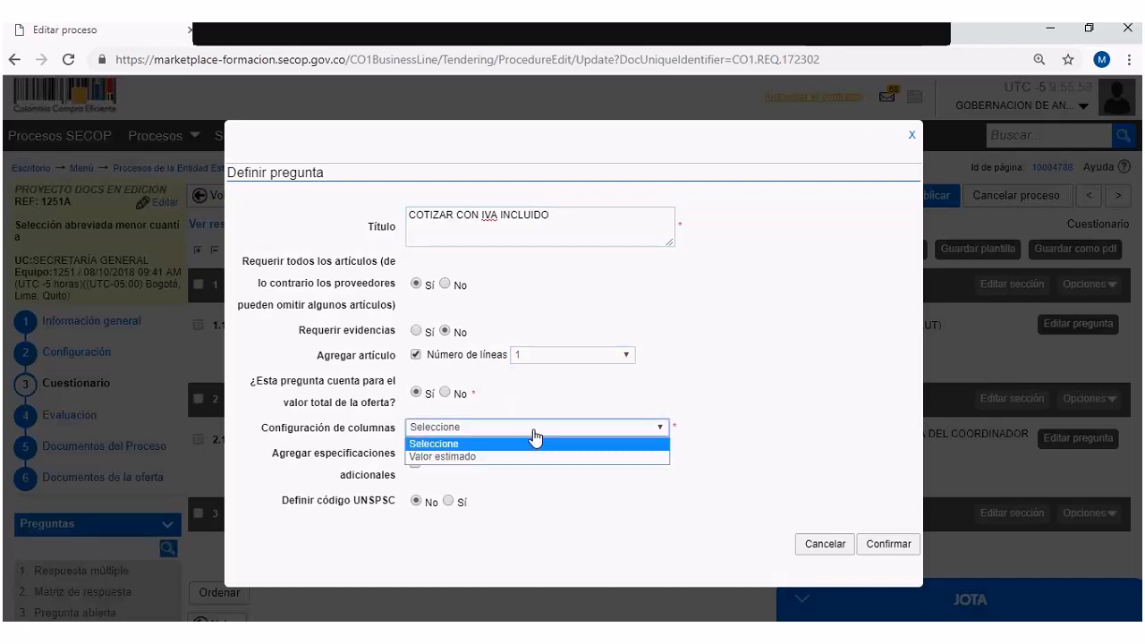
click(532, 457)
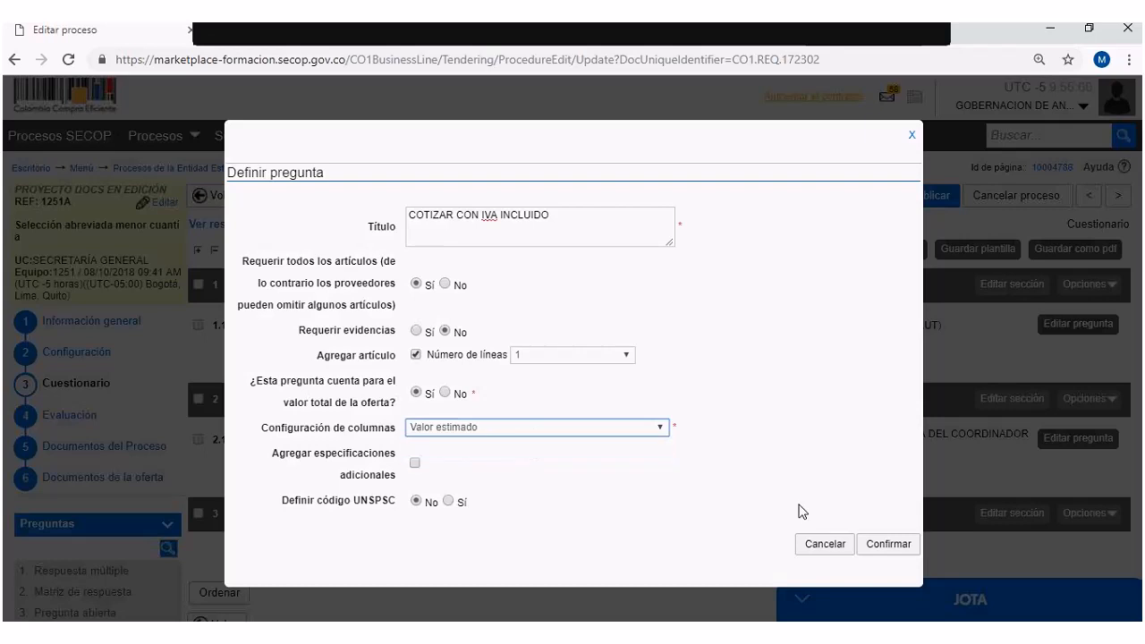
click(889, 547)
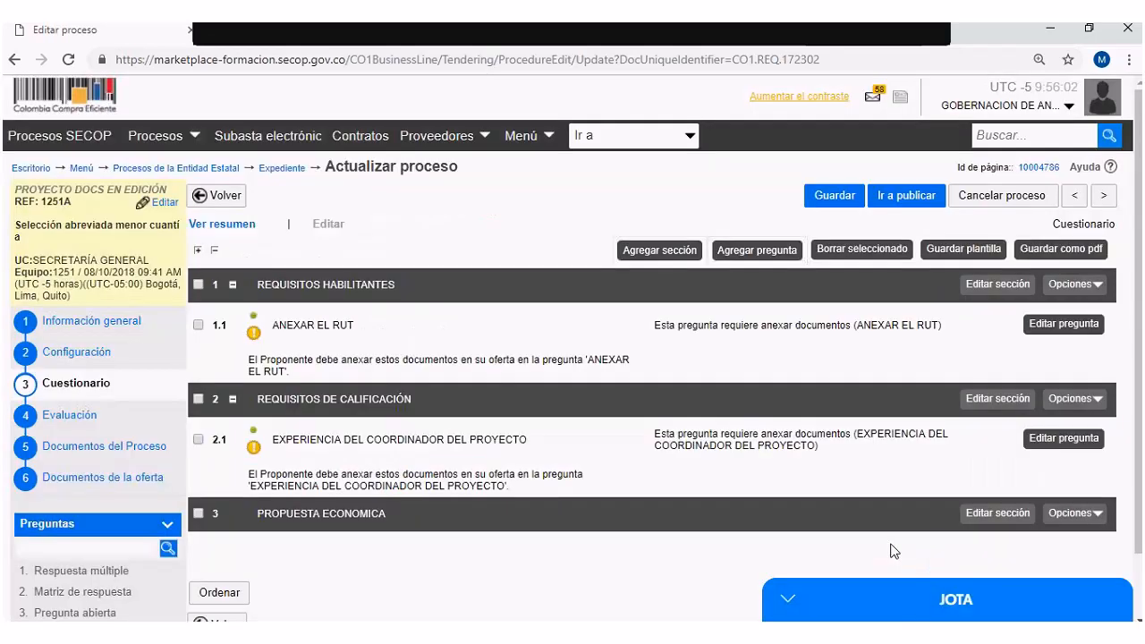
Step: Enter article reference 1 and UNSPSC code 80161500 in the price list's article line
scroll(446, 439, down, 3)
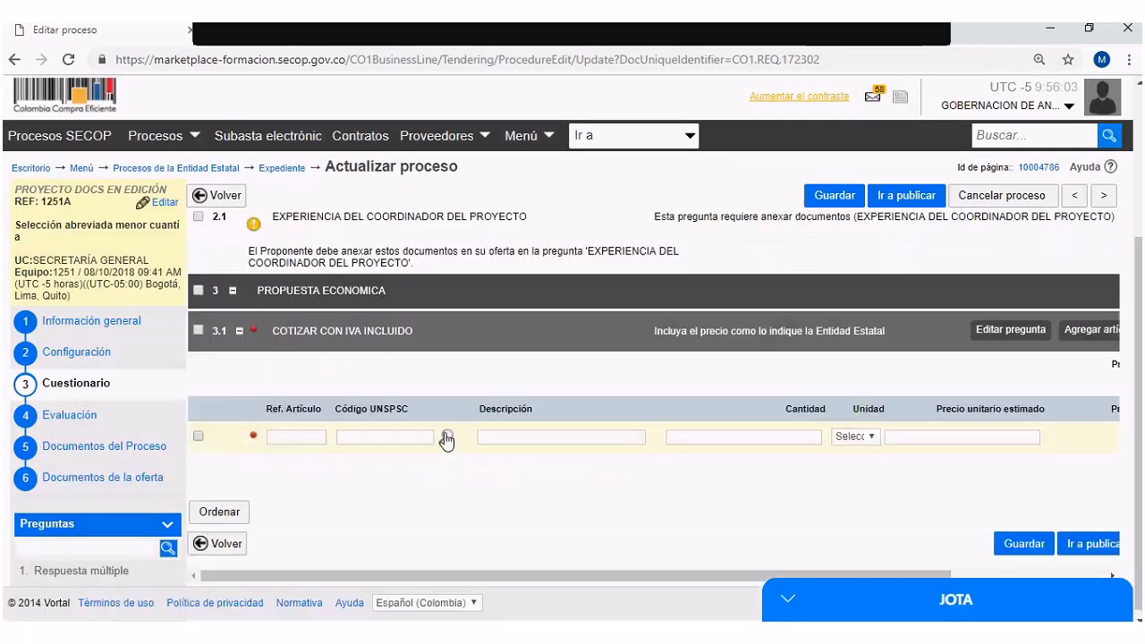
click(308, 425)
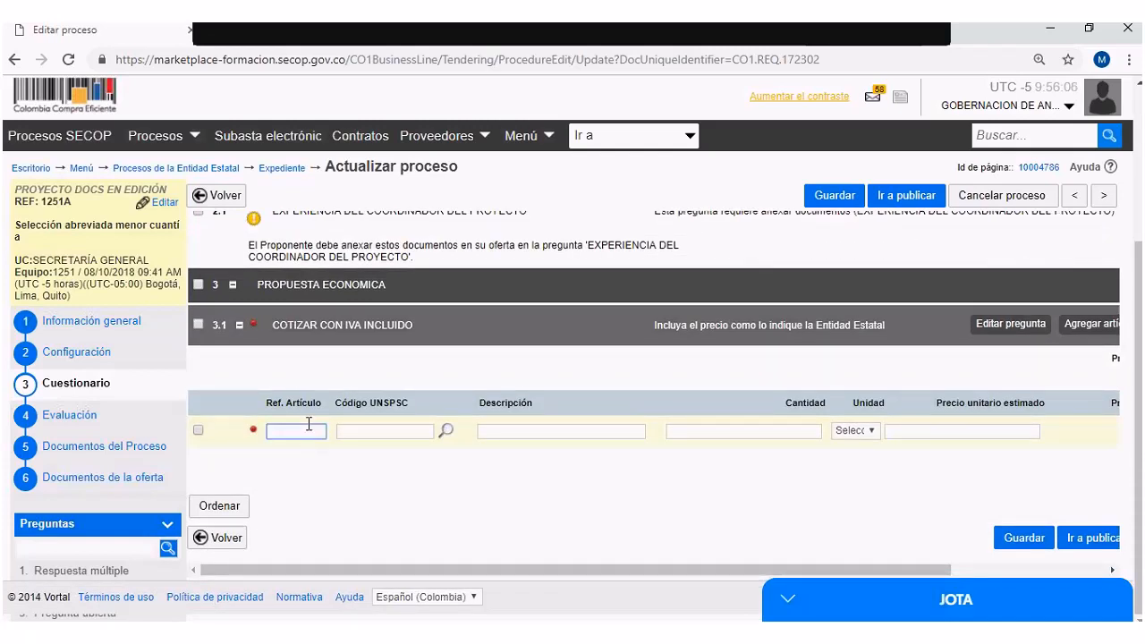
text(1)
click(385, 430)
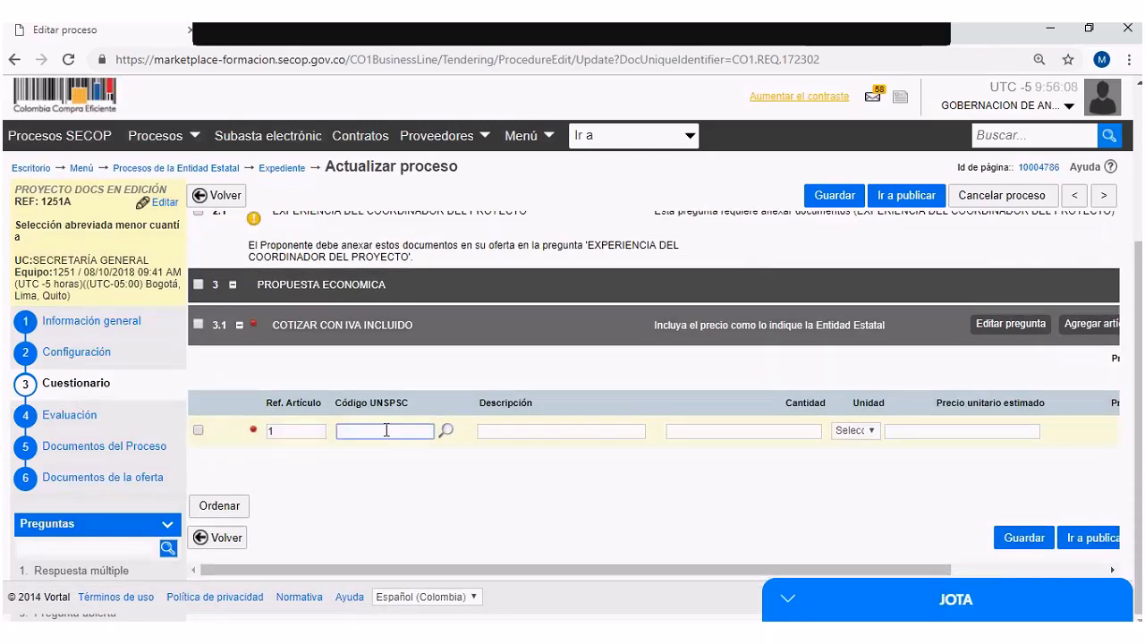
text(801)
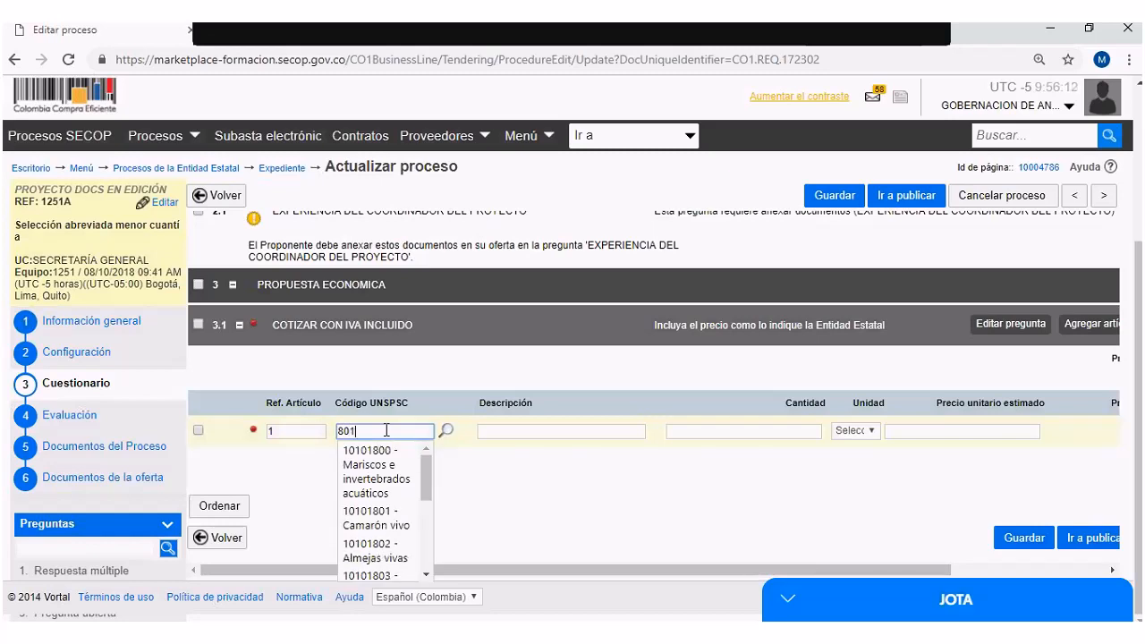
text(61500)
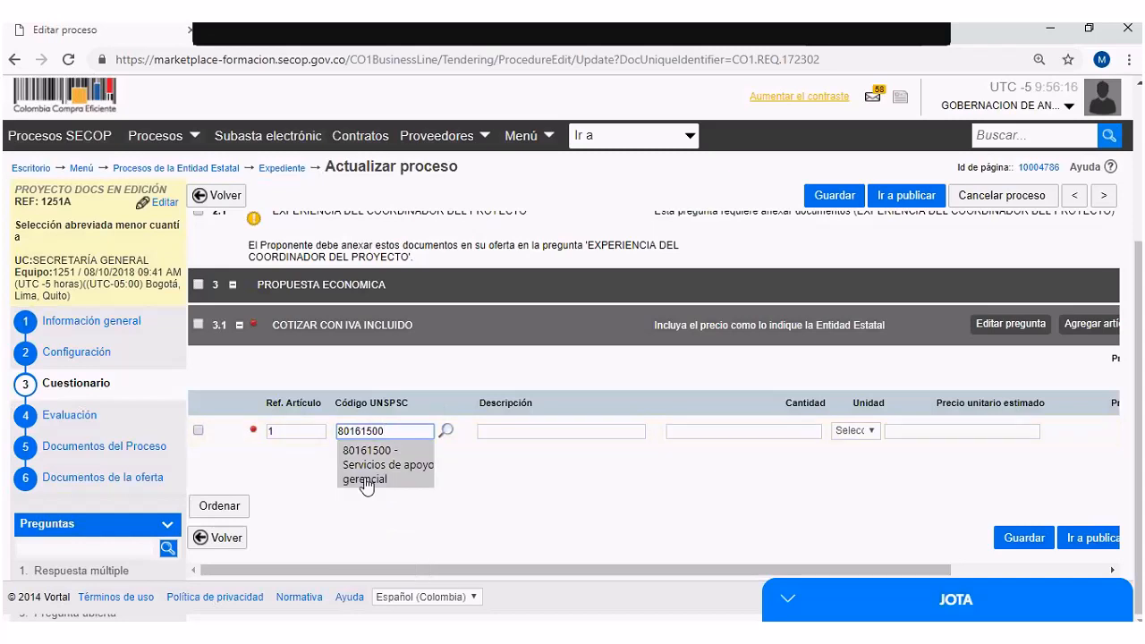
Step: Enter TABALAS DE VALORACION DOCUMENTAL as the description of the price list article
click(526, 430)
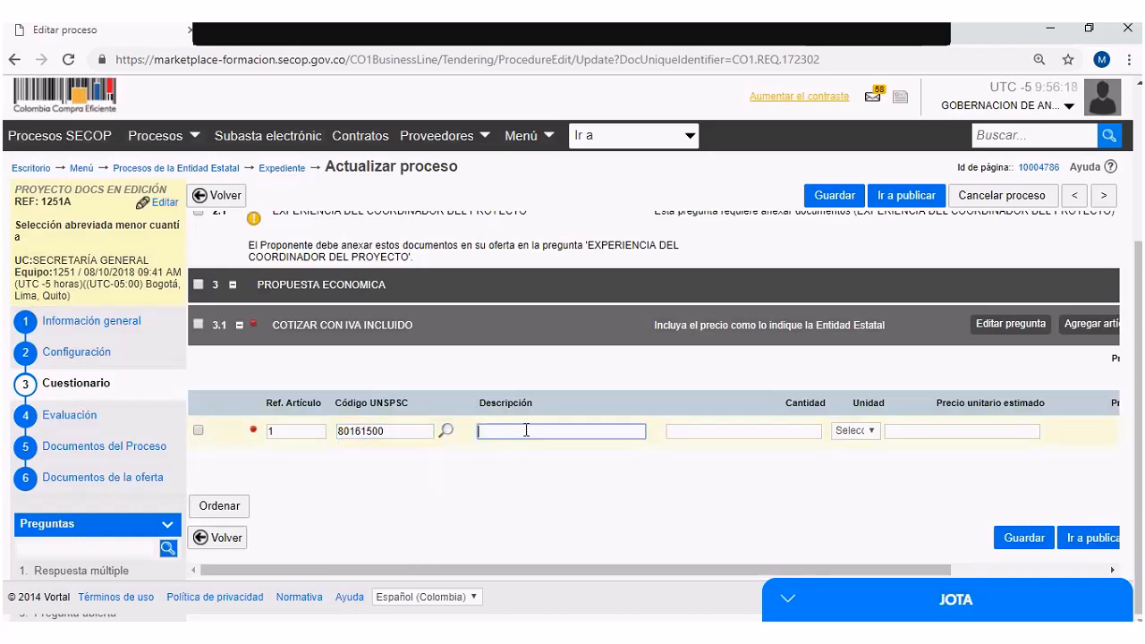
text(TABALAS DE VALORACIION)
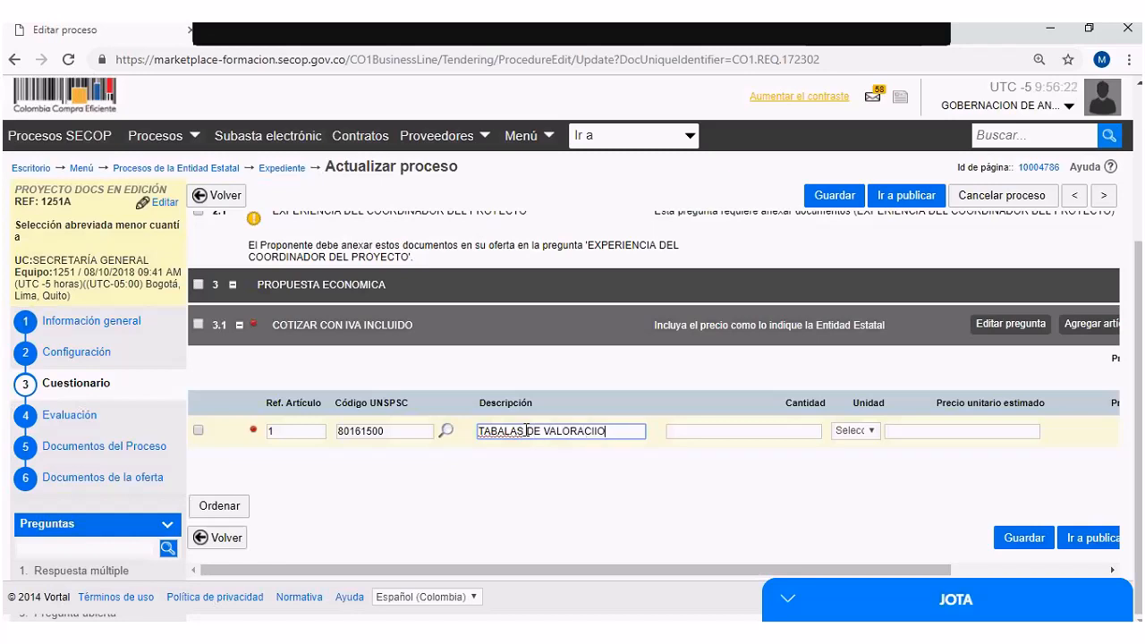
key(BackSpace)
key(BackSpace)
key(BackSpace)
text(ON DE)
key(BackSpace)
text(OCUMENTAL)
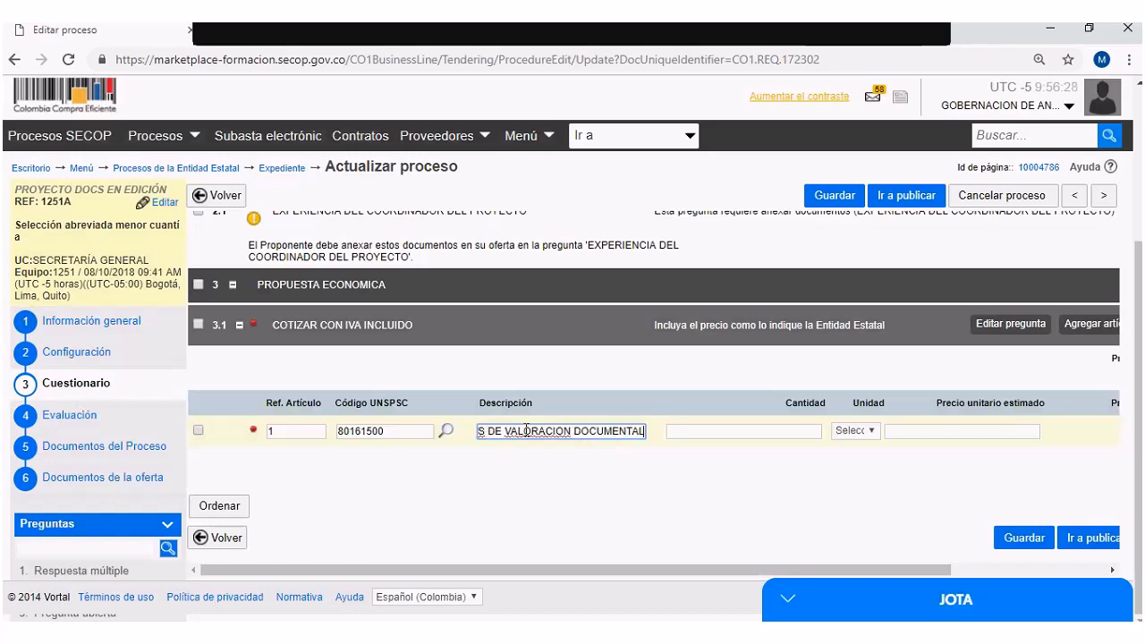
Step: Set the article's quantity to 1, unit to UN and estimated unit price to 200.000.000, and correct the description's first word to TABLAS
click(769, 433)
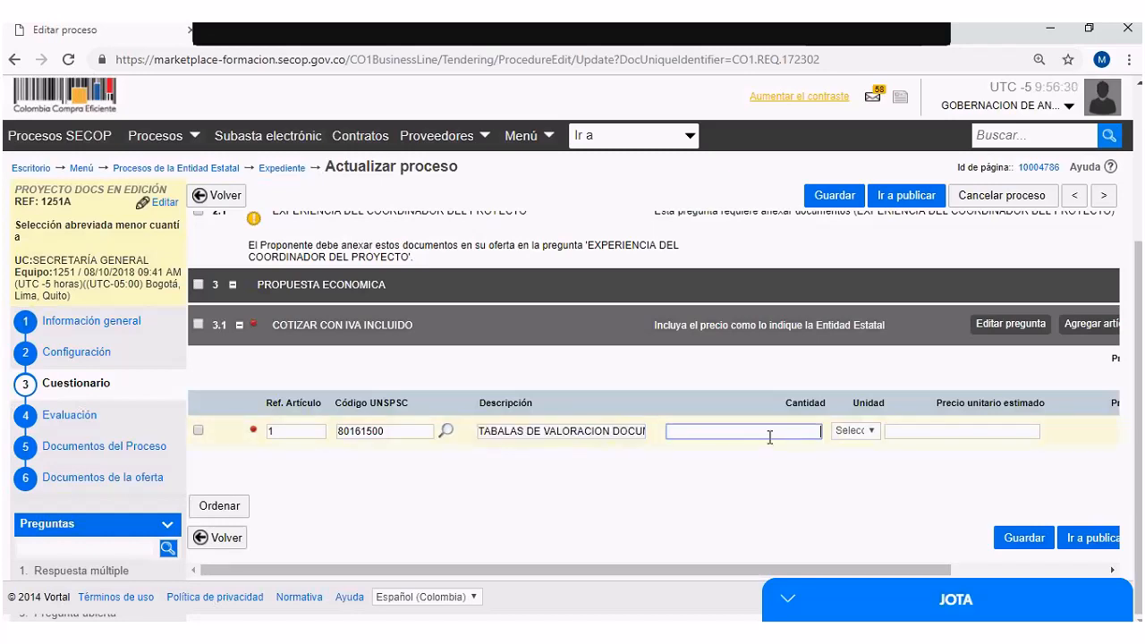
text(1)
key(Tab)
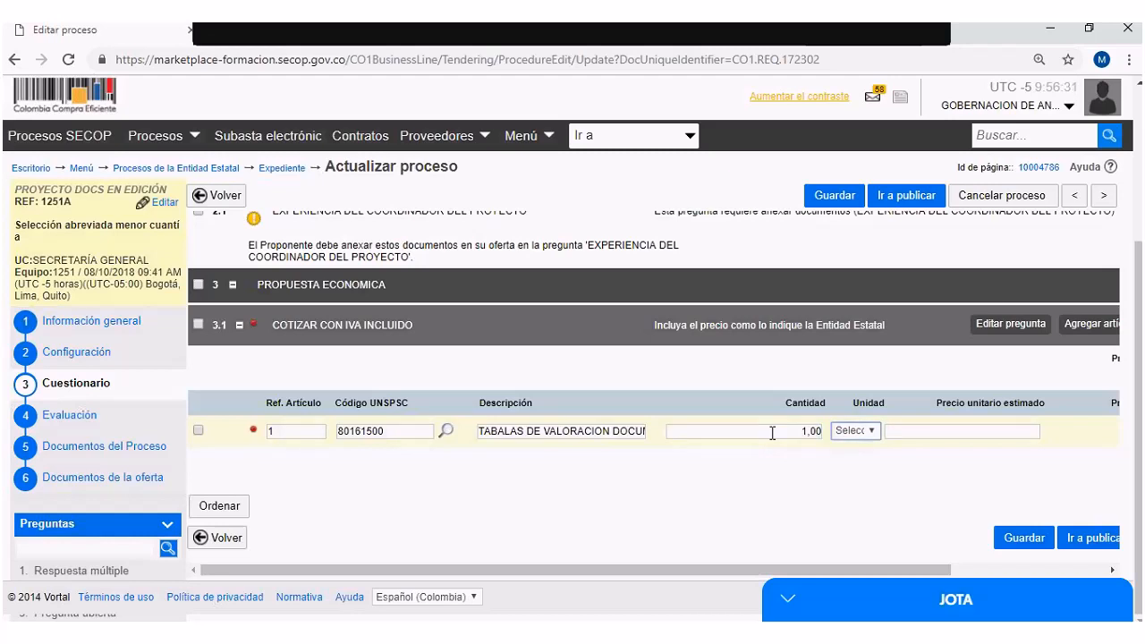
key(u)
key(Tab)
text(2.000)
text(00000)
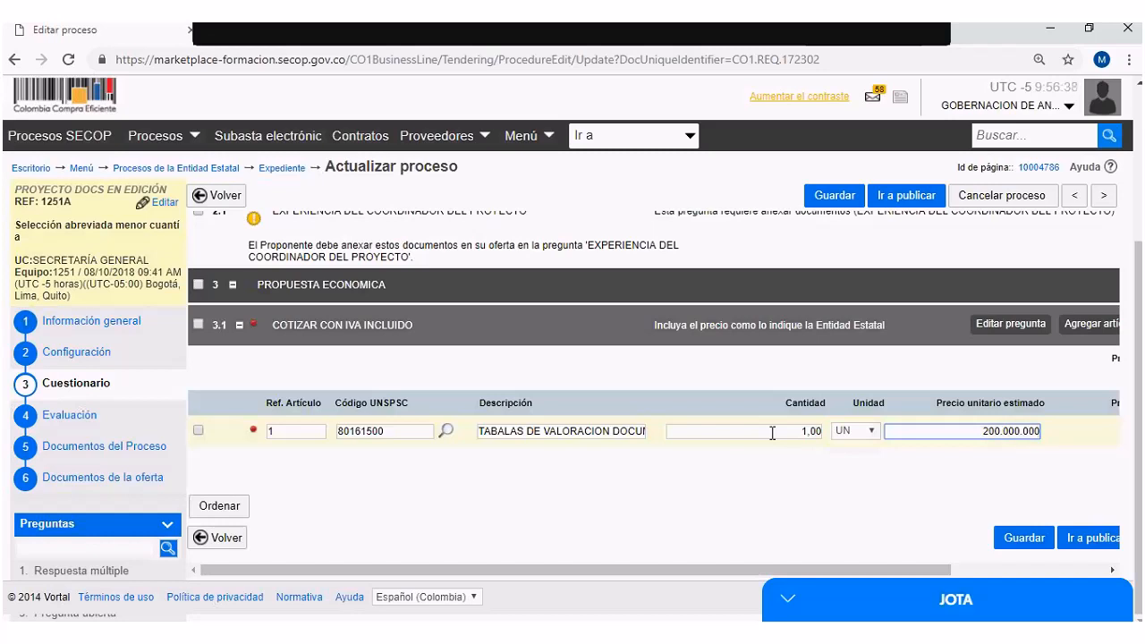
click(503, 433)
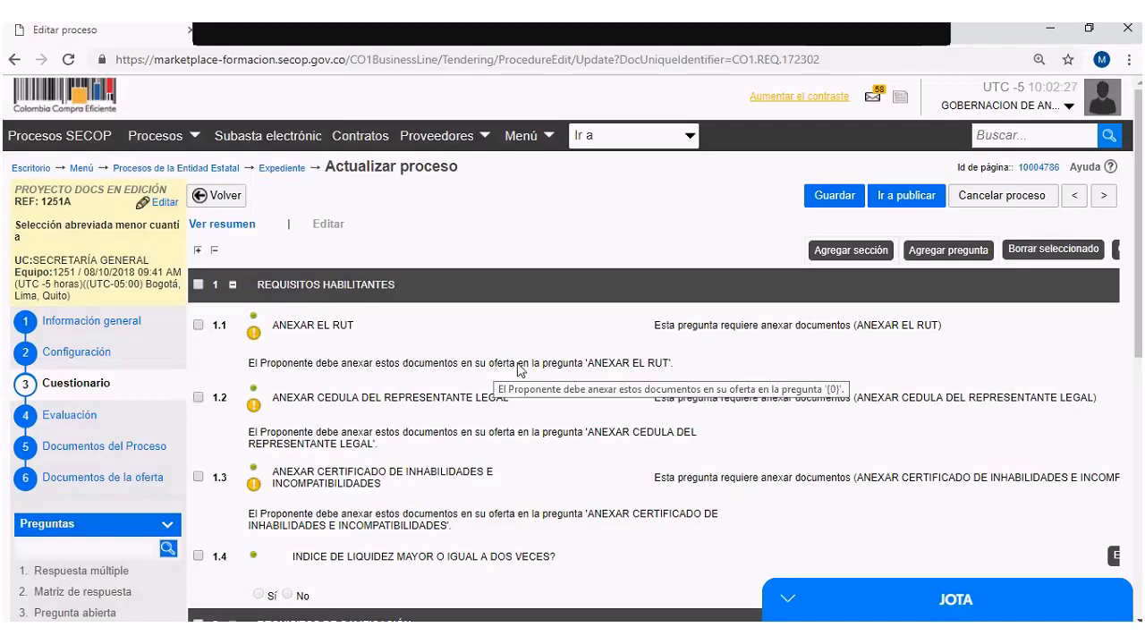
Step: Review the questions in the questionnaire's three sections, from REQUISITOS HABILITANTES down to the PROPUESTA ECONOMICA price list
scroll(518, 368, down, 1)
scroll(522, 369, down, 1)
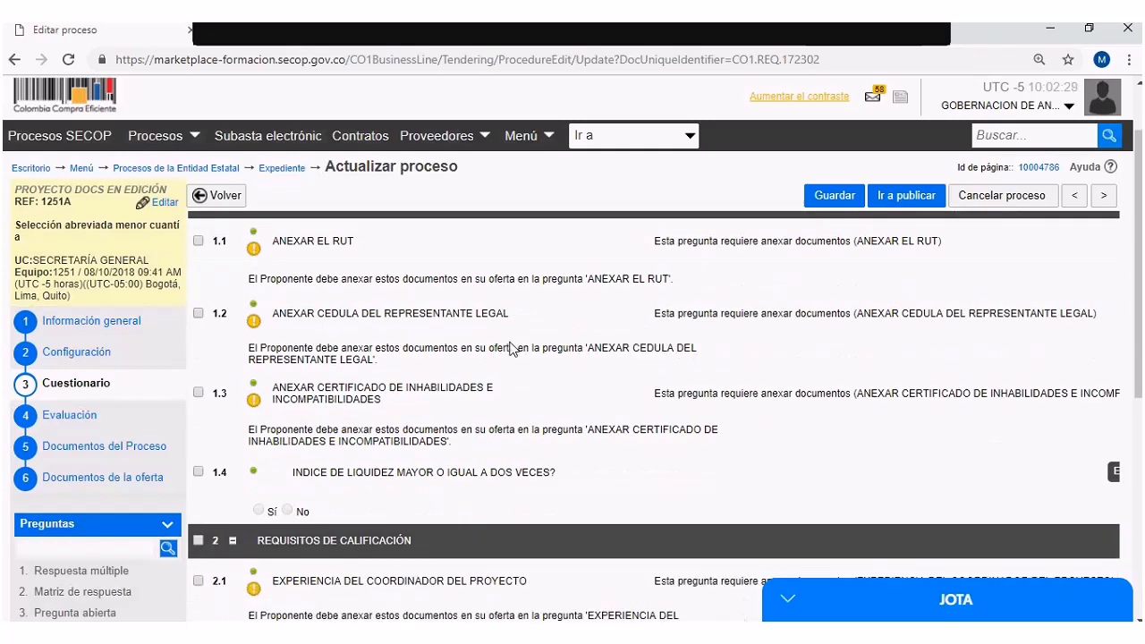
scroll(514, 354, up, 2)
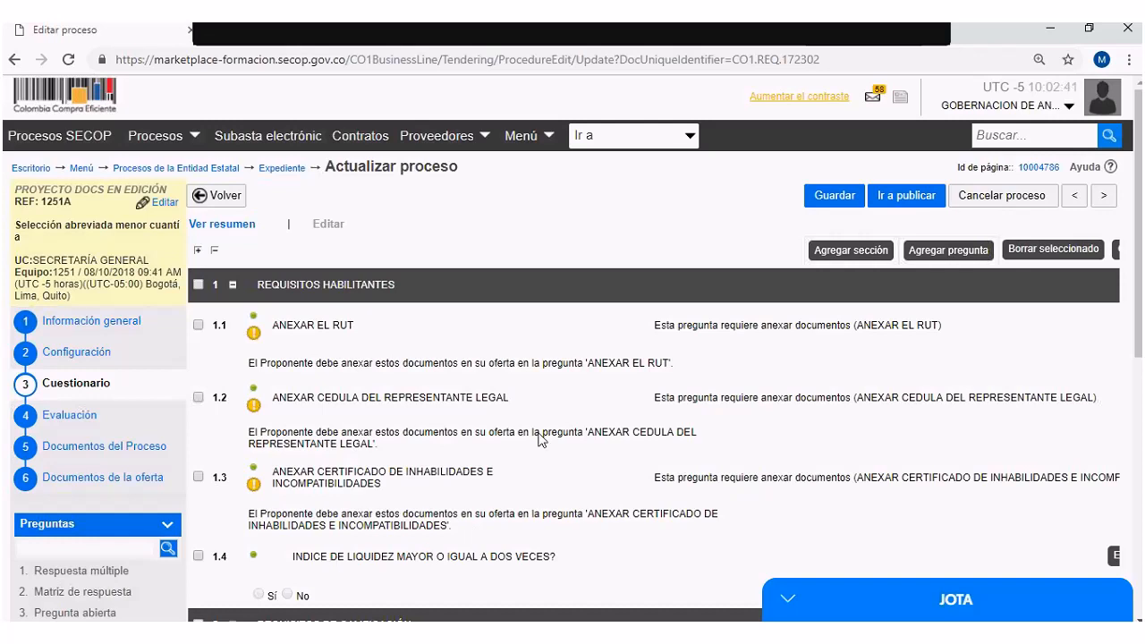
scroll(498, 430, down, 1)
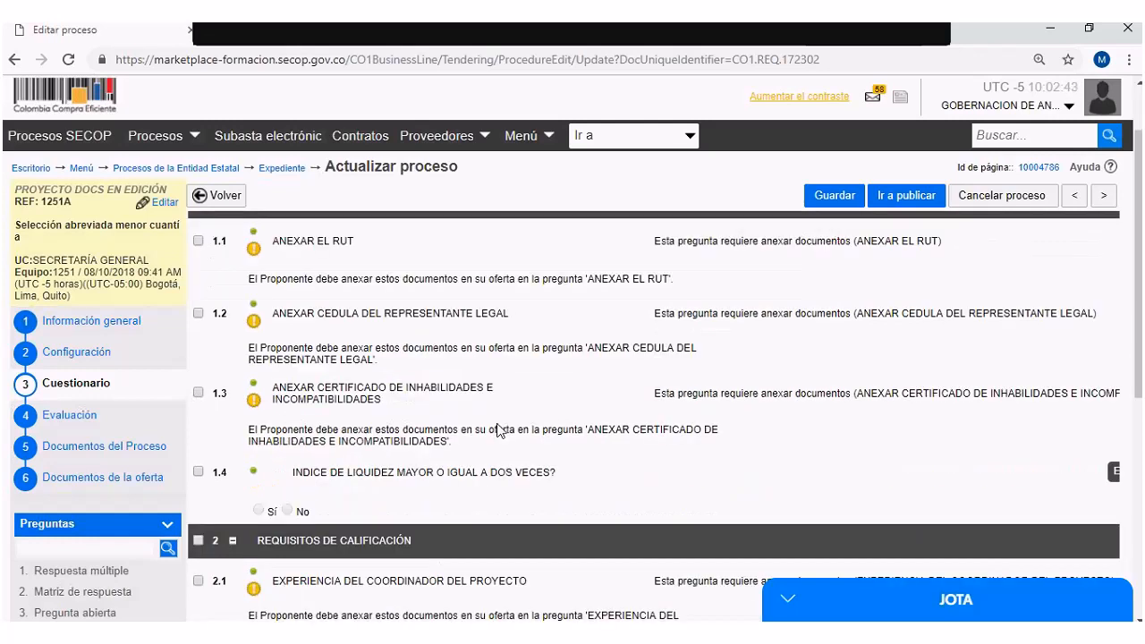
scroll(497, 417, down, 1)
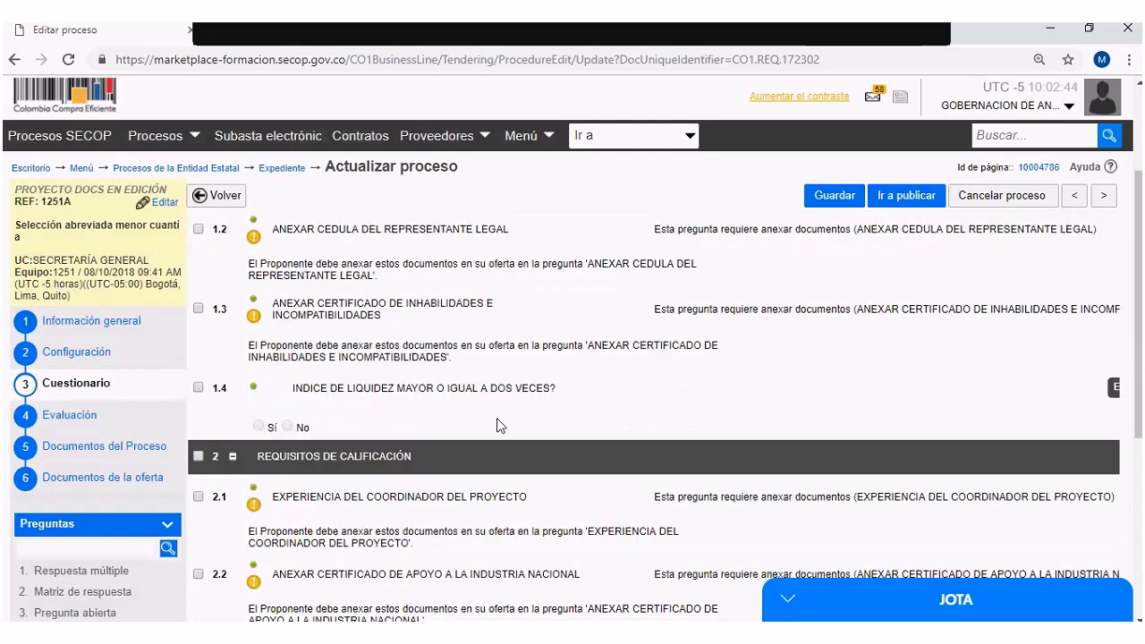
scroll(499, 425, down, 1)
scroll(533, 425, down, 1)
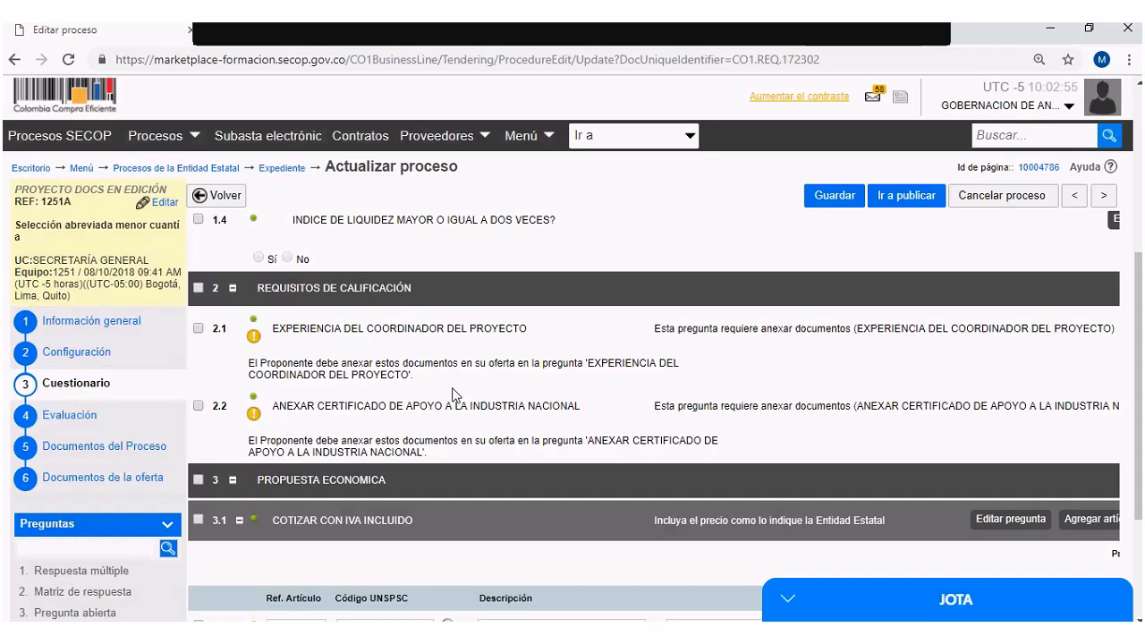
scroll(452, 394, down, 1)
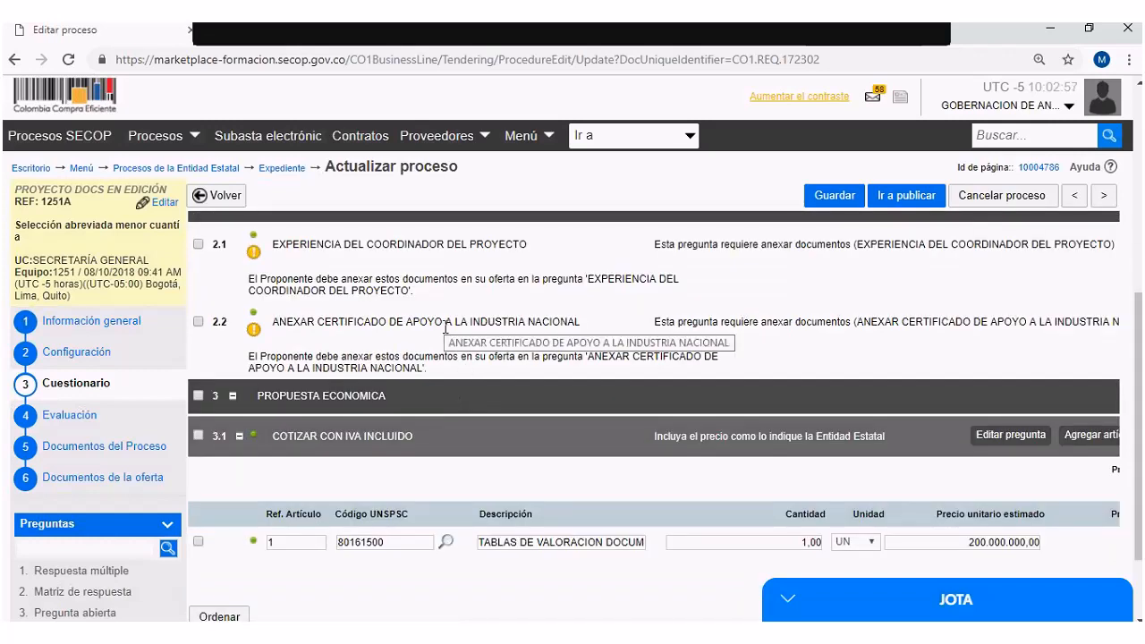
scroll(445, 327, down, 1)
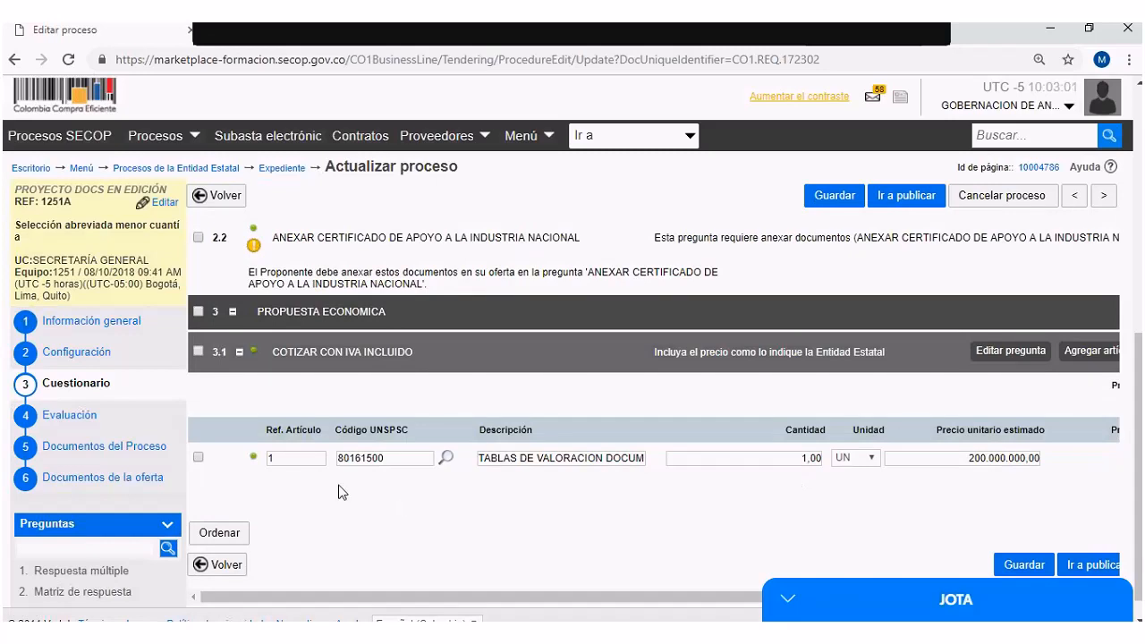
Step: In Evaluación, define a published evaluation model of type Evaluación de varios criterios de selección with the Manual method
click(73, 424)
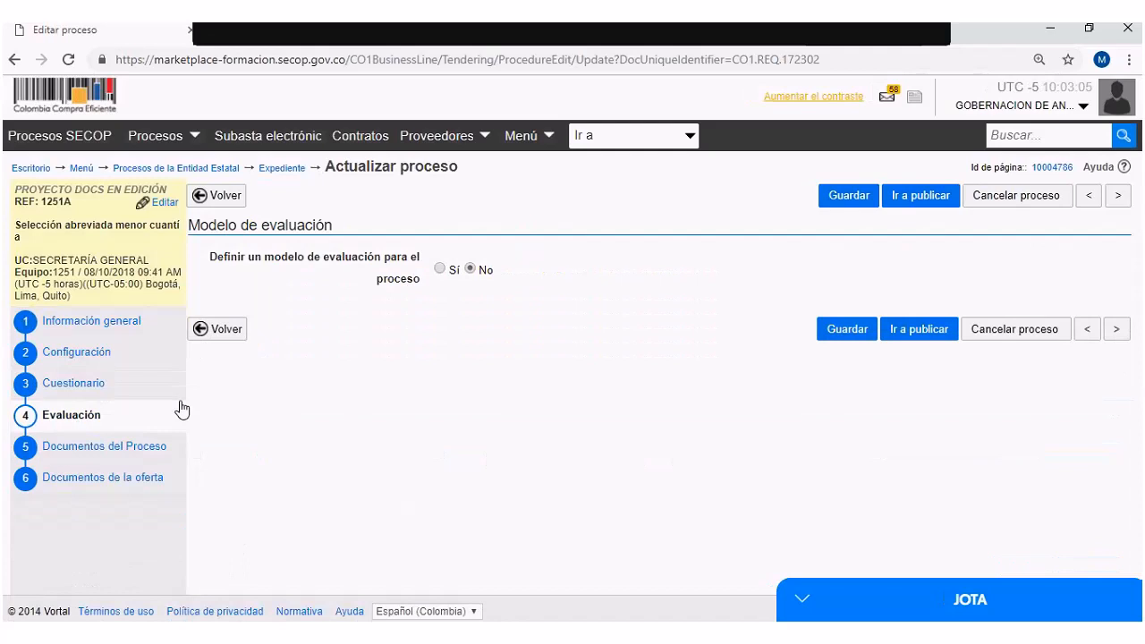
click(442, 270)
click(547, 305)
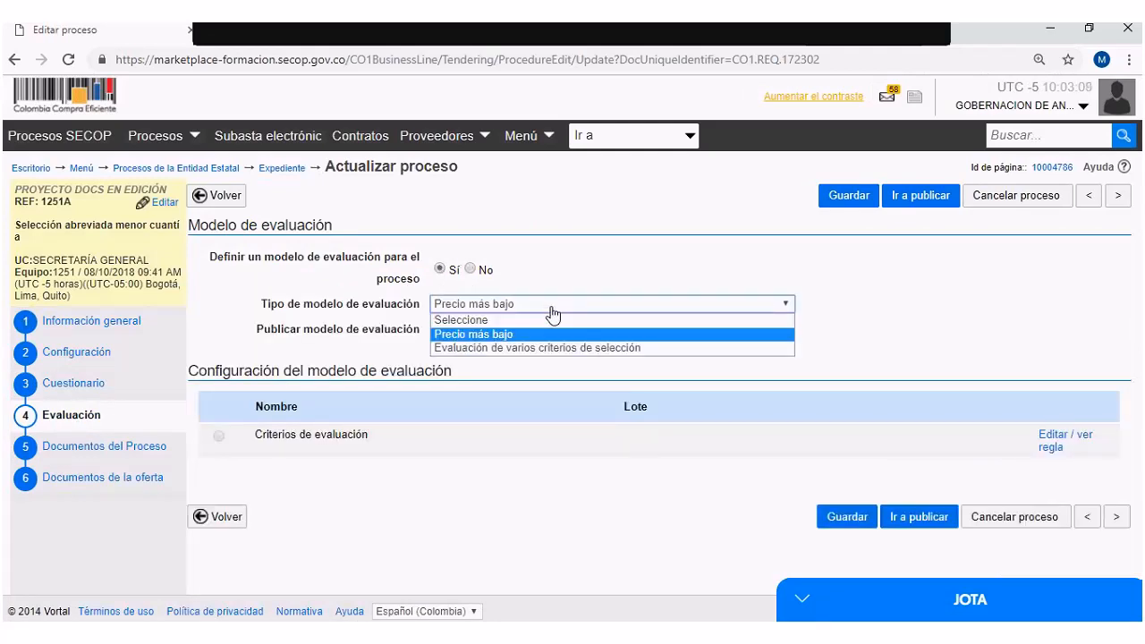
click(530, 347)
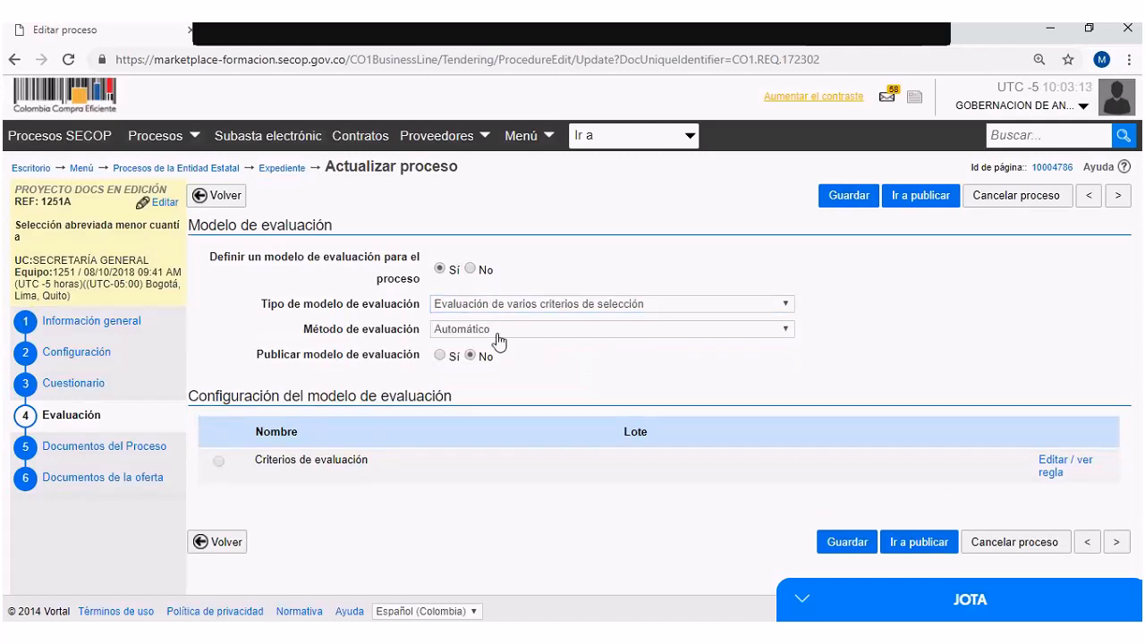
click(497, 333)
click(490, 359)
click(439, 355)
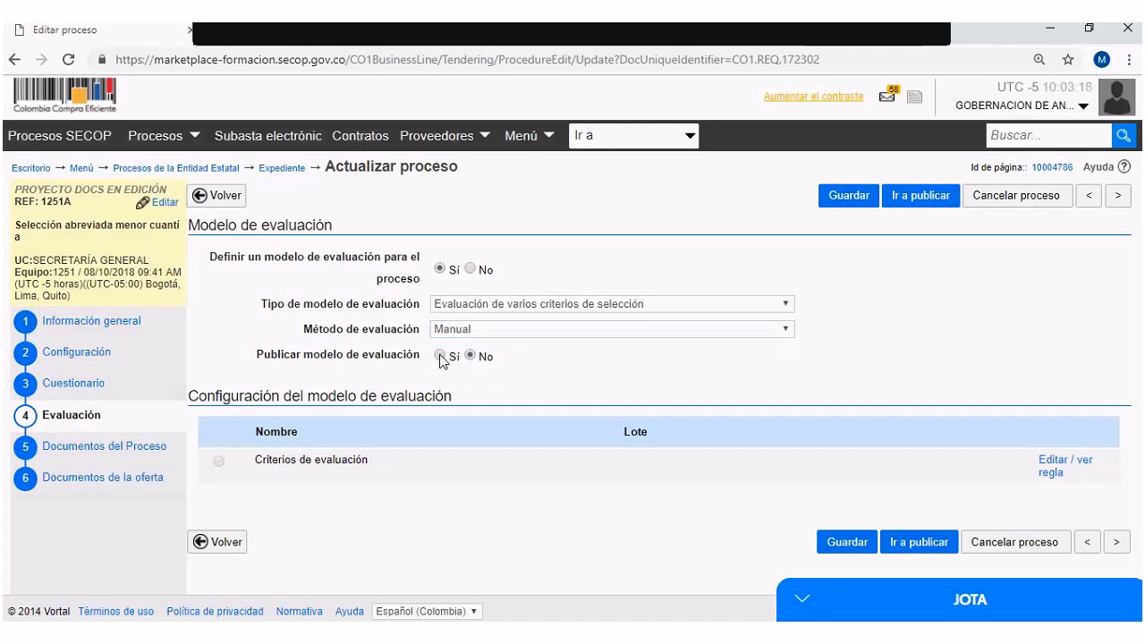
Step: Open the rule for Criterios de evaluación and add three blank evaluation criteria
click(1055, 474)
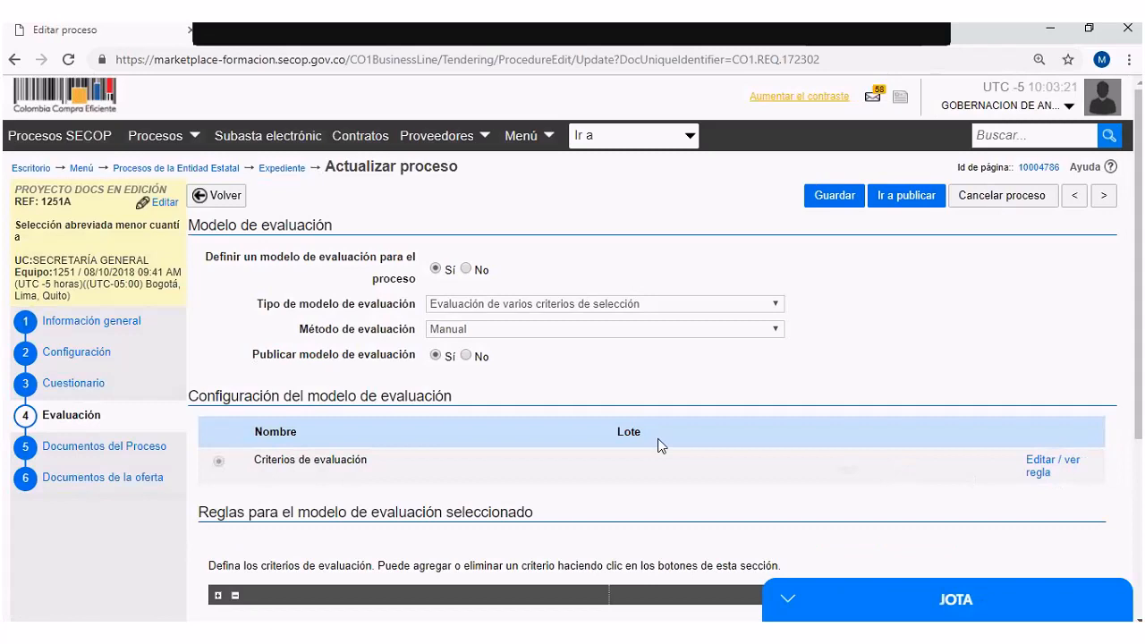
scroll(659, 446, down, 2)
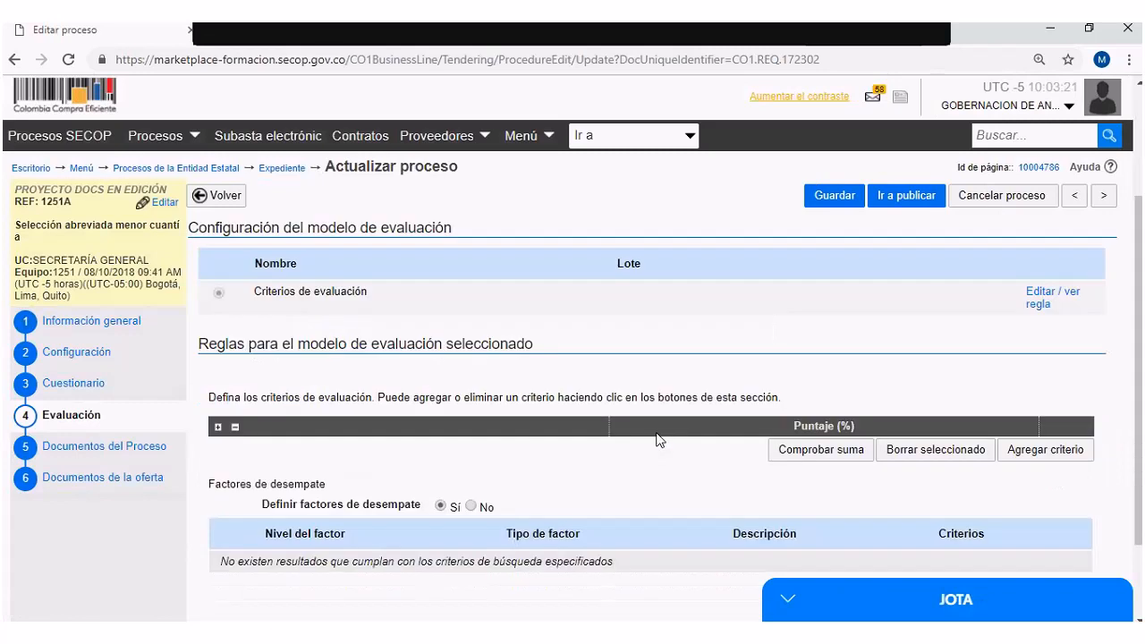
click(1059, 456)
scroll(1058, 453, down, 1)
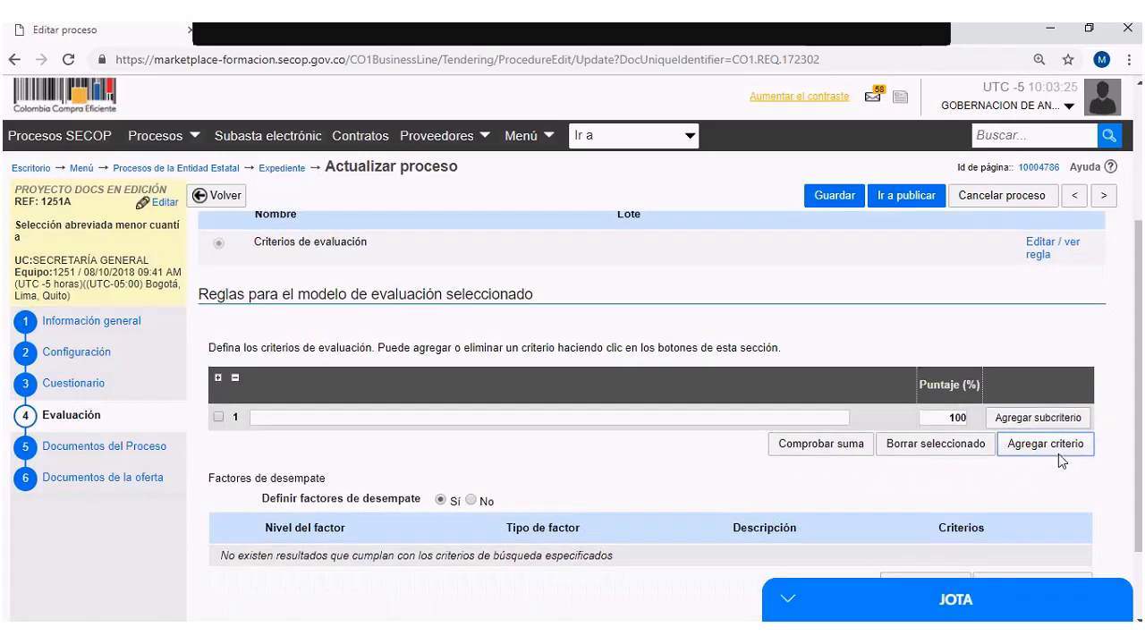
scroll(1037, 412, down, 2)
click(1035, 347)
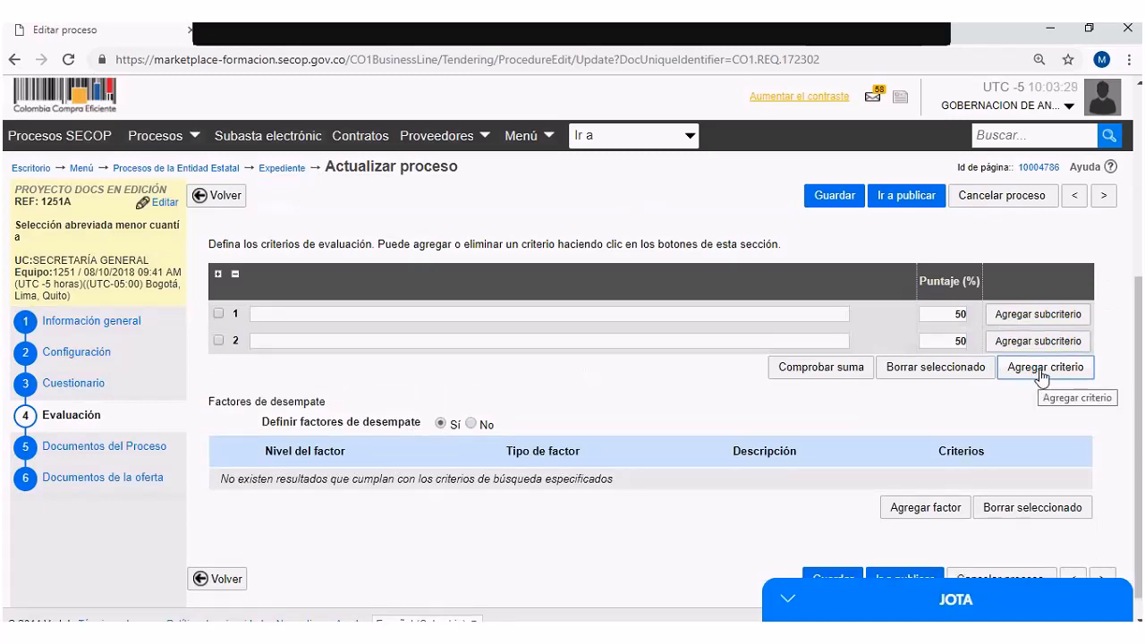
click(1040, 376)
Step: Name the first evaluation criterion PRECIO MAS BAJO and set its score to 60%
click(288, 314)
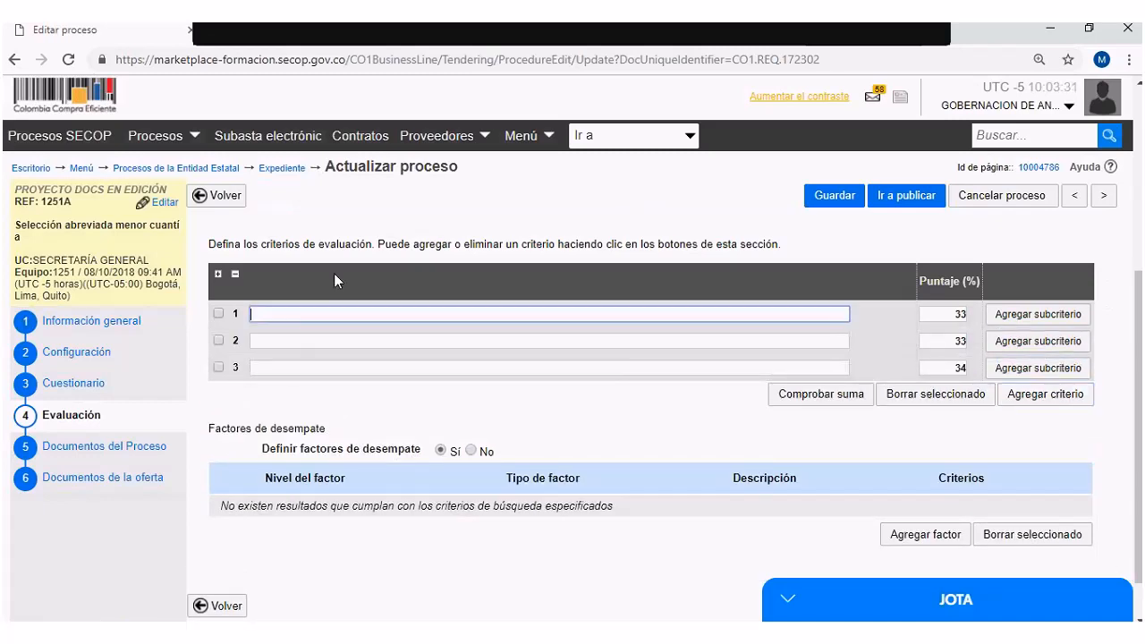
text(PRECIO MAS BAJO)
click(941, 310)
text(60)
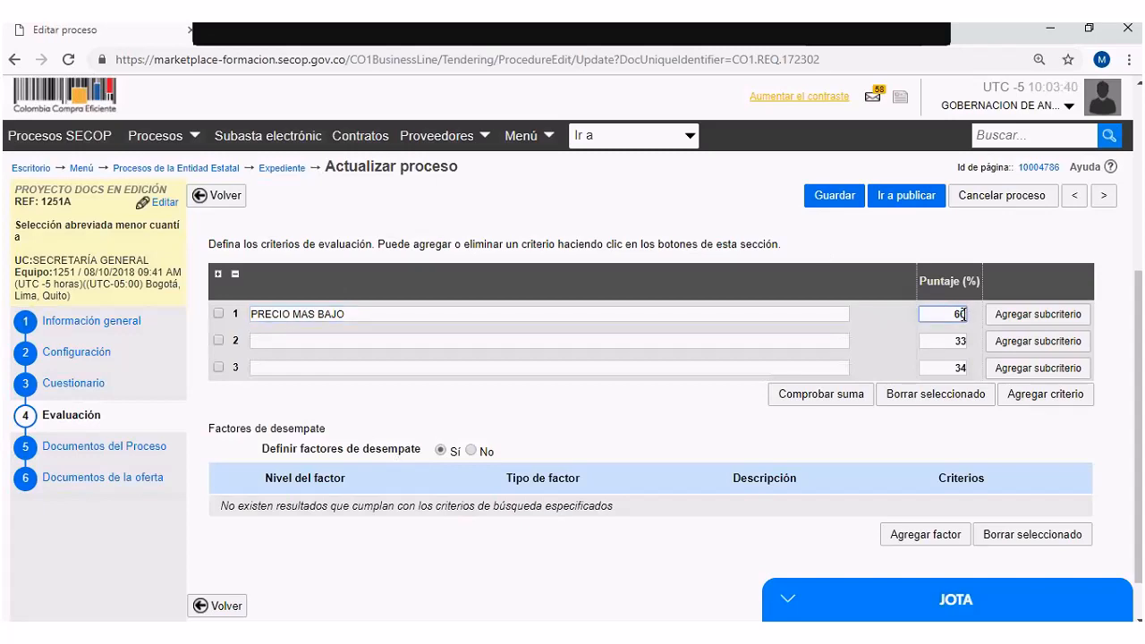
Step: Name the second criterion EXPERIENCIA DEL COORDINADOR DEL PROYECTO and set its score to 30%
click(310, 342)
text(E)
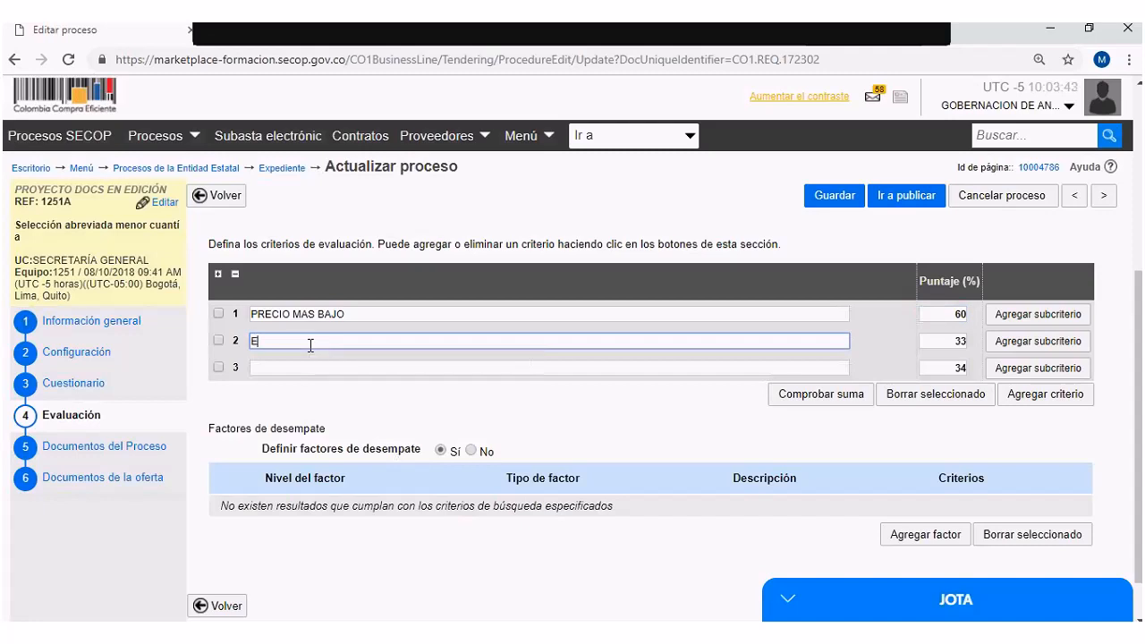
text(XPERIENCIA DEL COORDINADO)
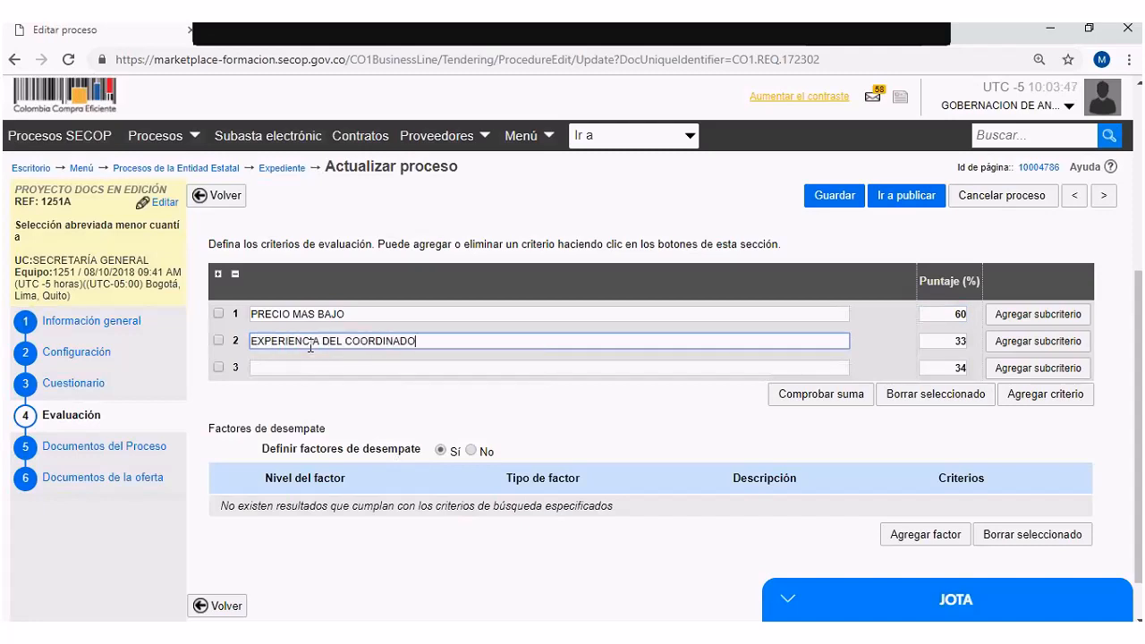
text(R DEL PROYECTO)
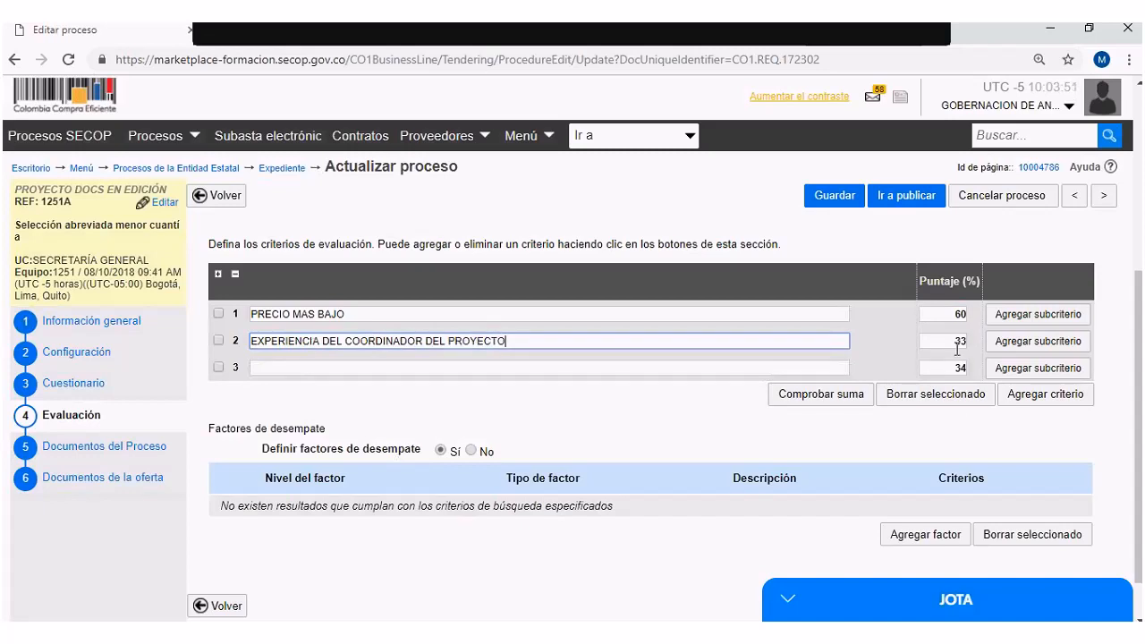
double_click(957, 343)
text(30)
Step: Name the third criterion APOYO A LA INDUSTRIA NACIONAL with a 10% score, and check the sum of the criteria scores
click(315, 367)
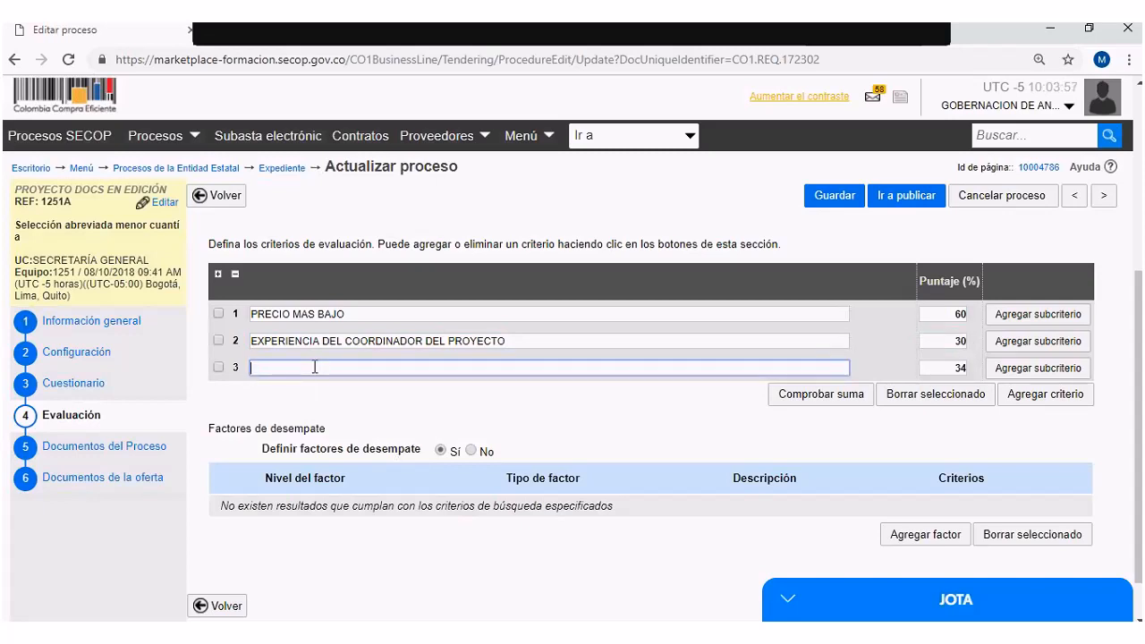
text(APOYO A LA INDUSTRIA)
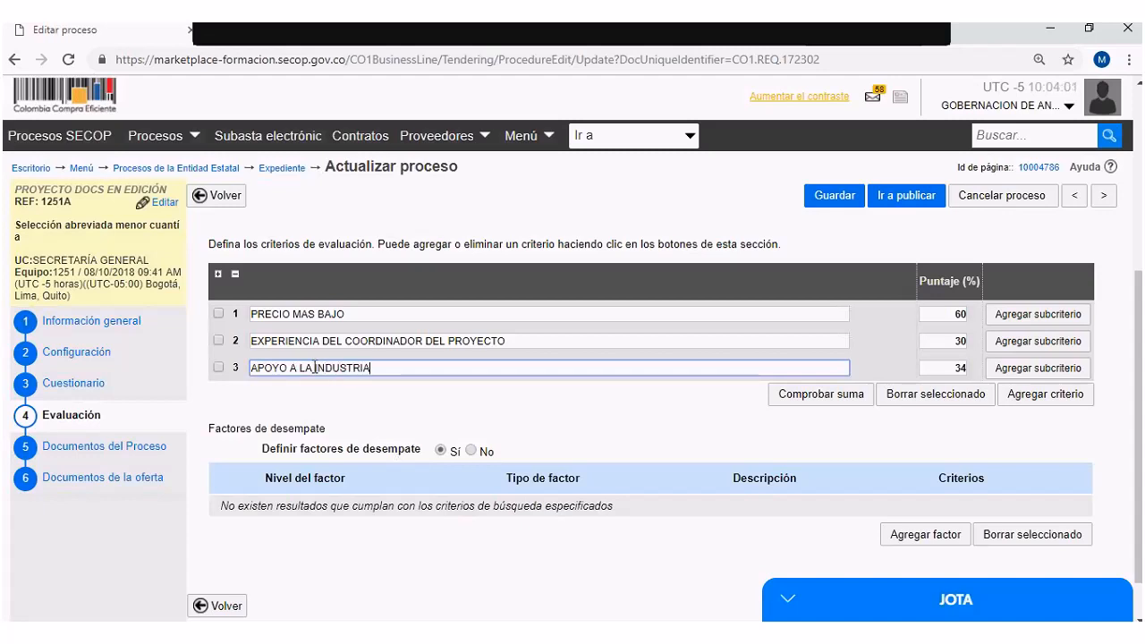
text( NACIONAL)
drag(954, 370, 972, 374)
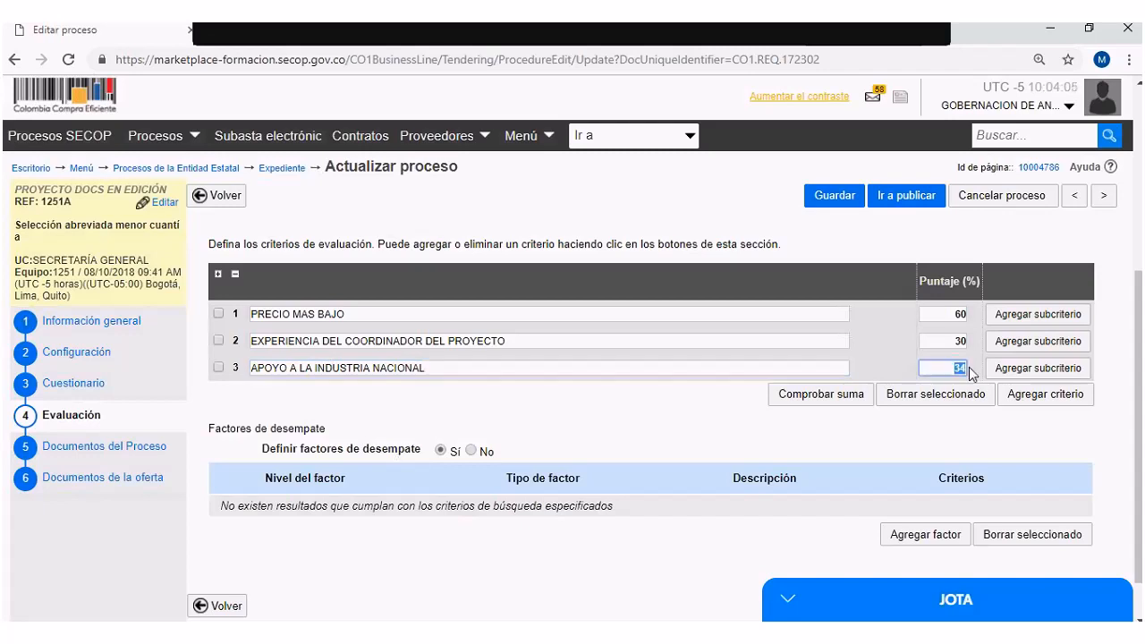
text(10)
click(822, 398)
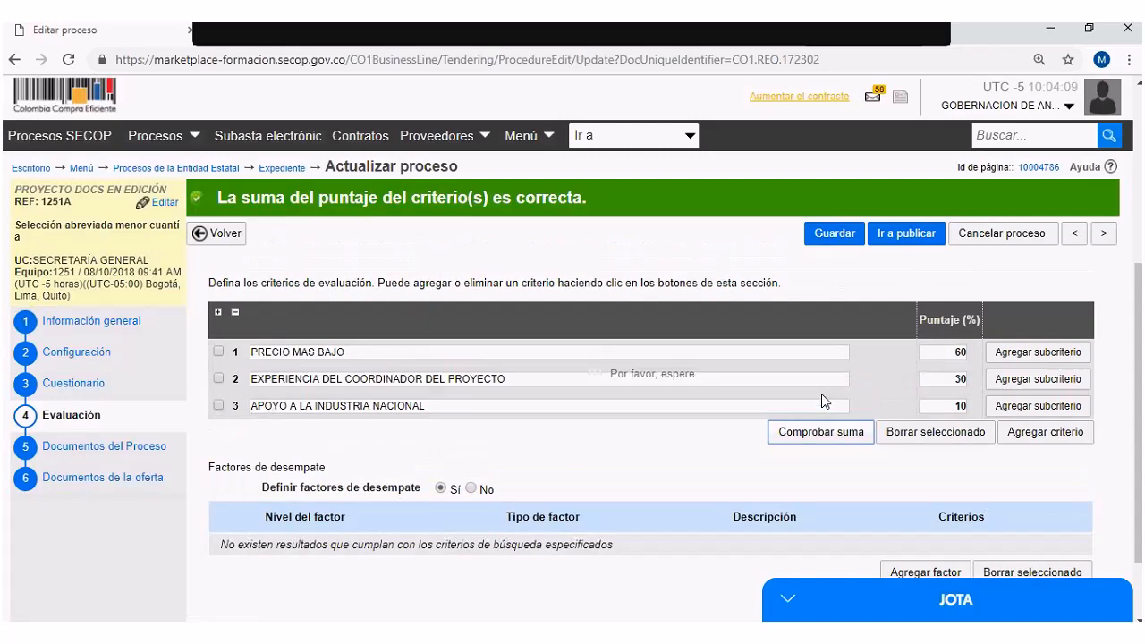
Step: Add a tie-break factor PRECIO MAS BAJO of type Criterio específico, tied to the PRECIO MAS BAJO criterion
scroll(797, 425, down, 1)
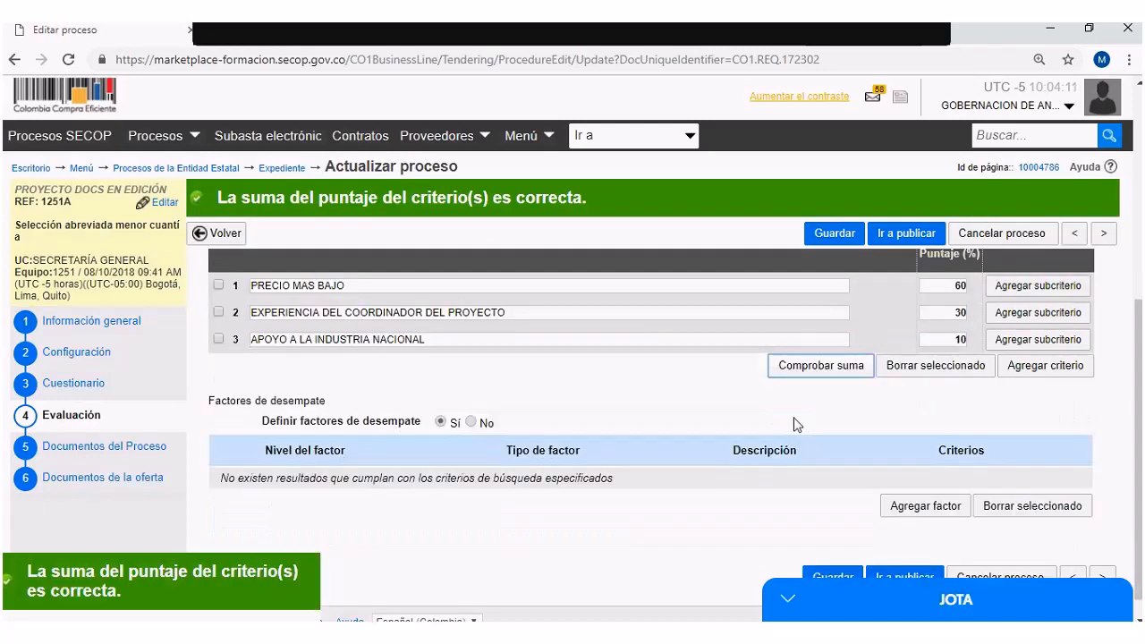
scroll(797, 425, down, 1)
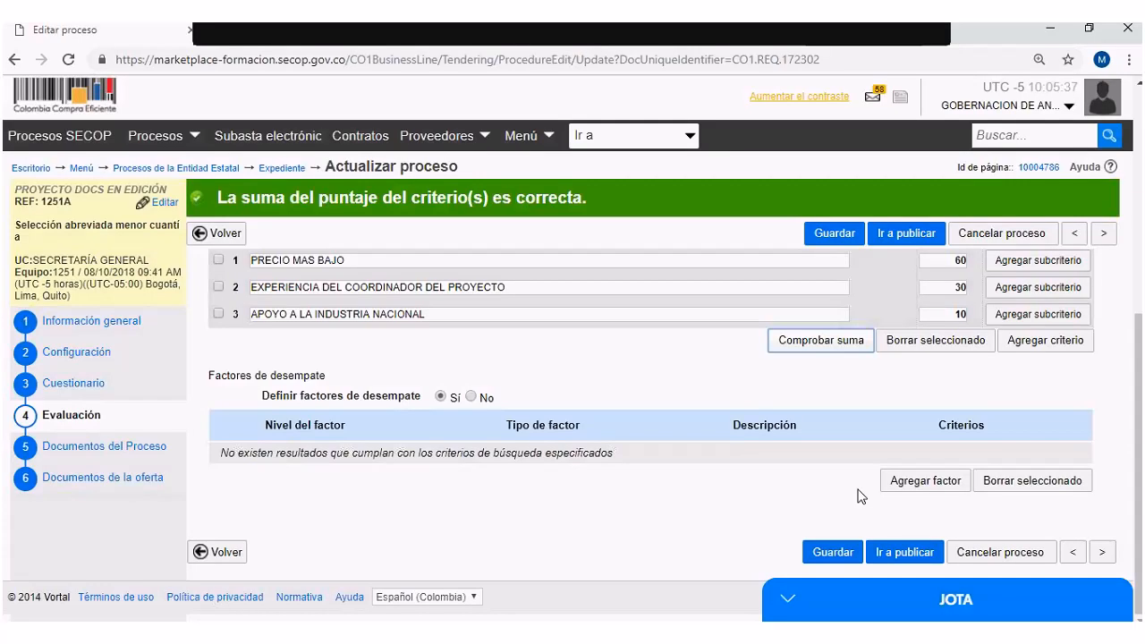
click(927, 483)
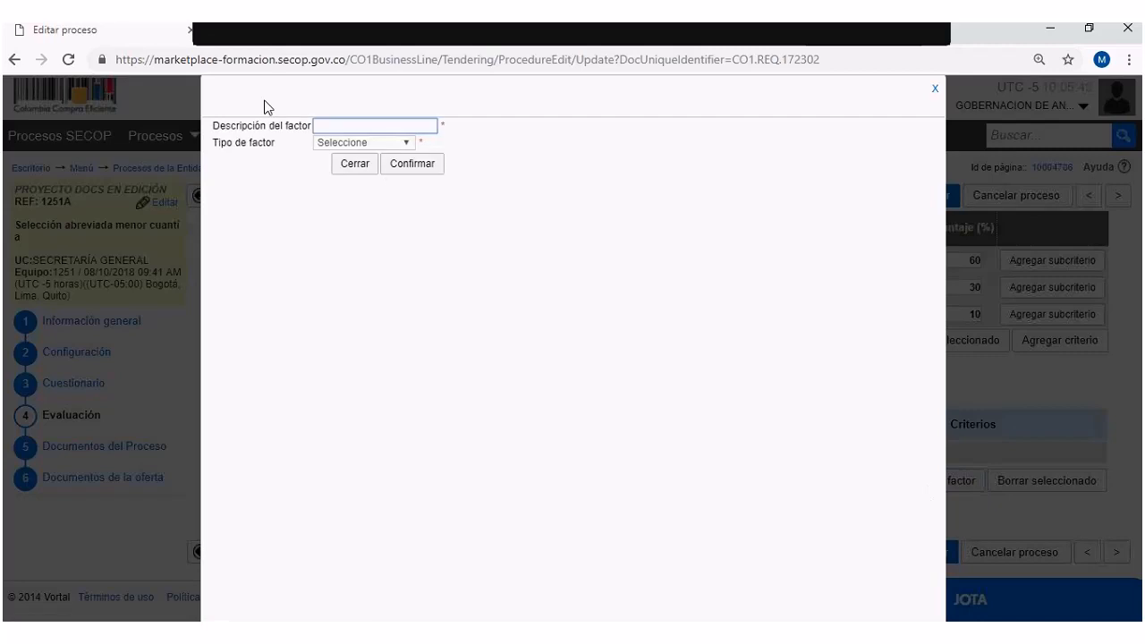
click(392, 150)
click(380, 179)
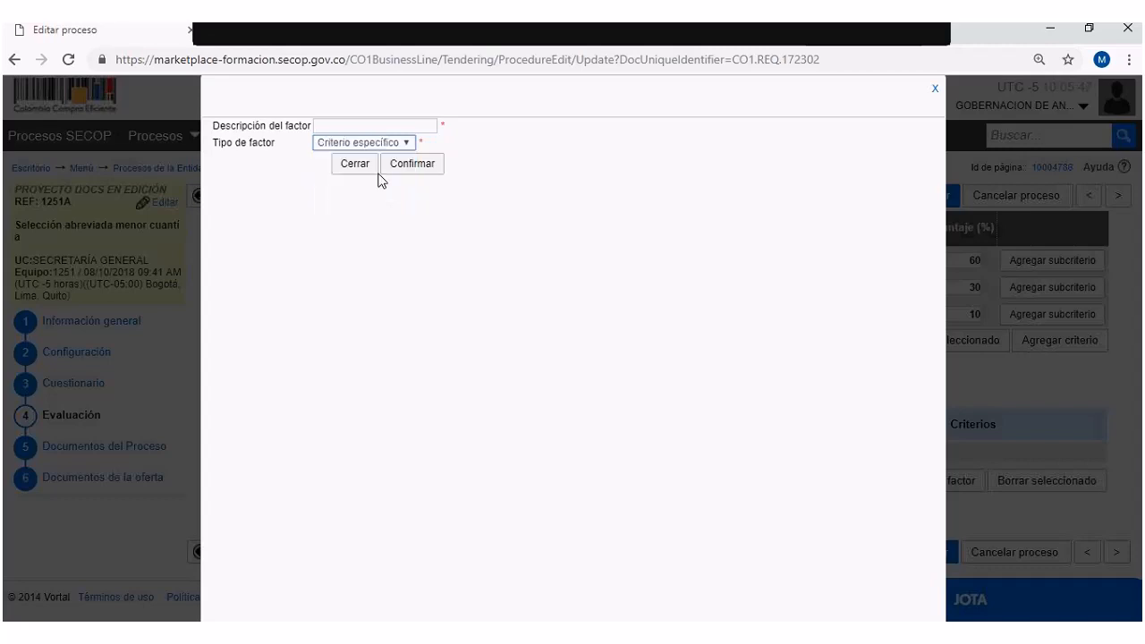
click(340, 125)
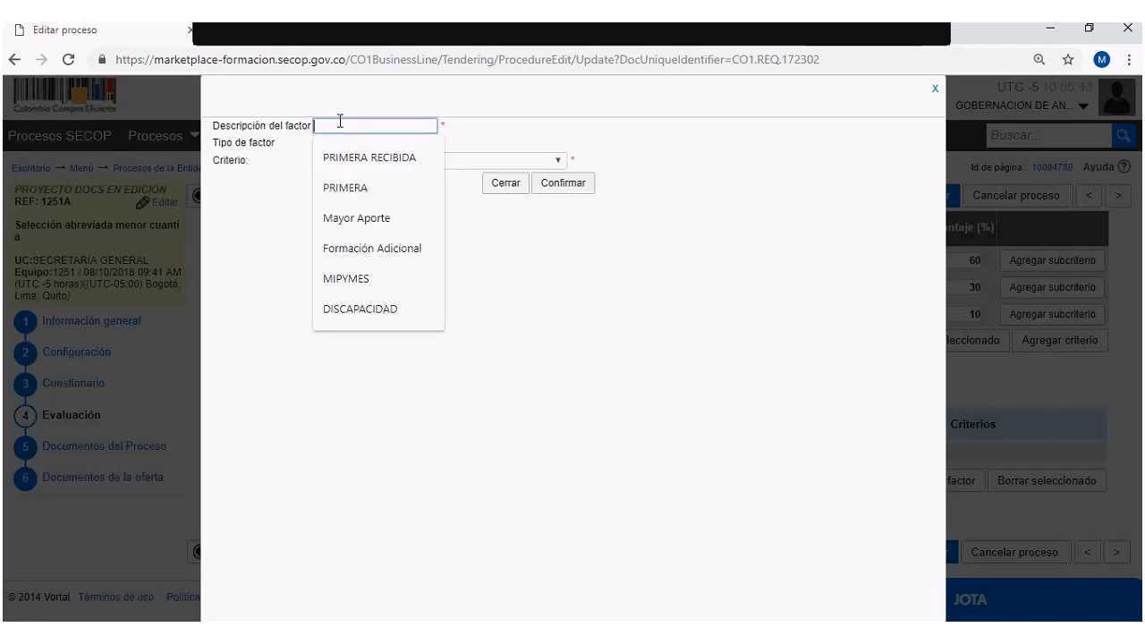
text(PREC)
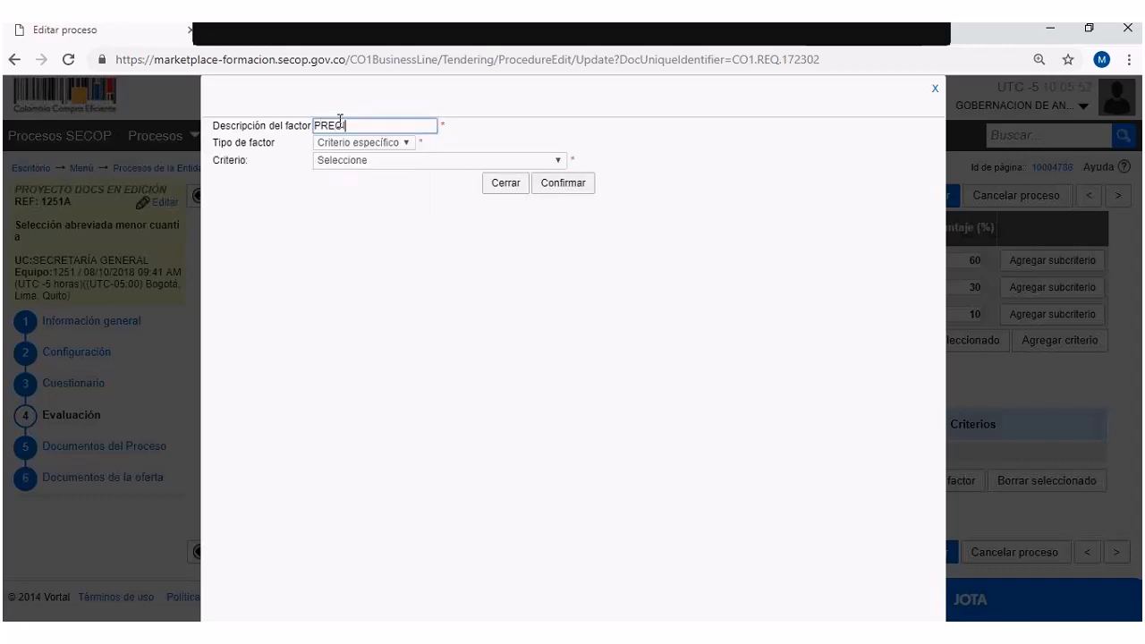
text(IO MAS BAJO)
click(393, 166)
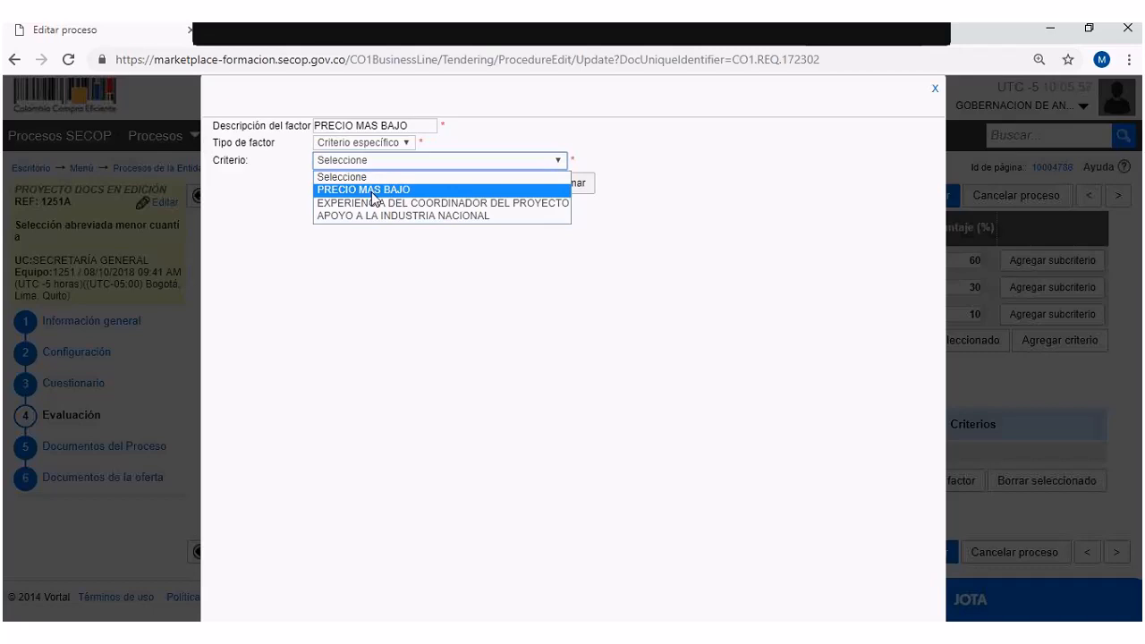
click(373, 191)
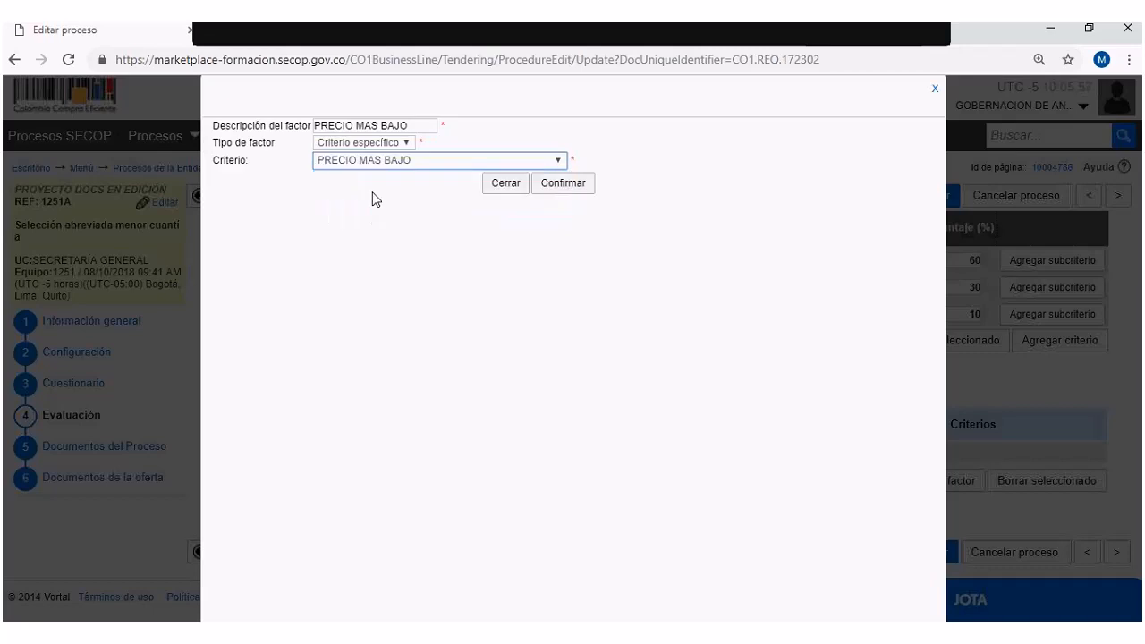
click(564, 190)
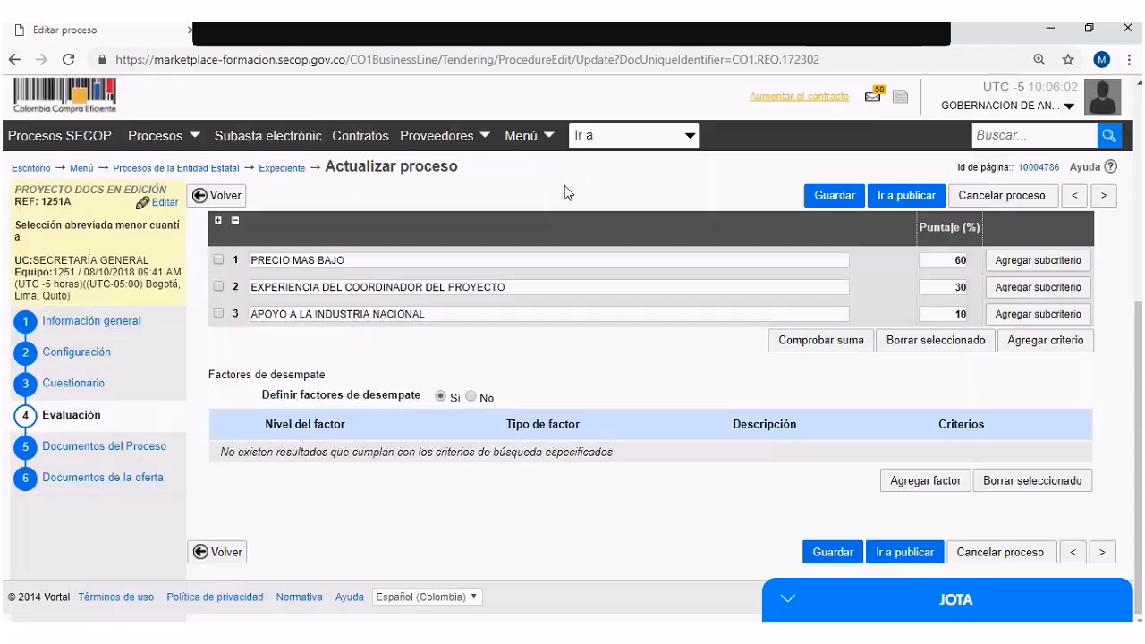
Step: Add a Criterio específico tie-break factor EXPERIENCIA DEL COORDINADOR, tied to the EXPERIENCIA DEL COORDINADOR DEL PROYECTO criterion
click(927, 490)
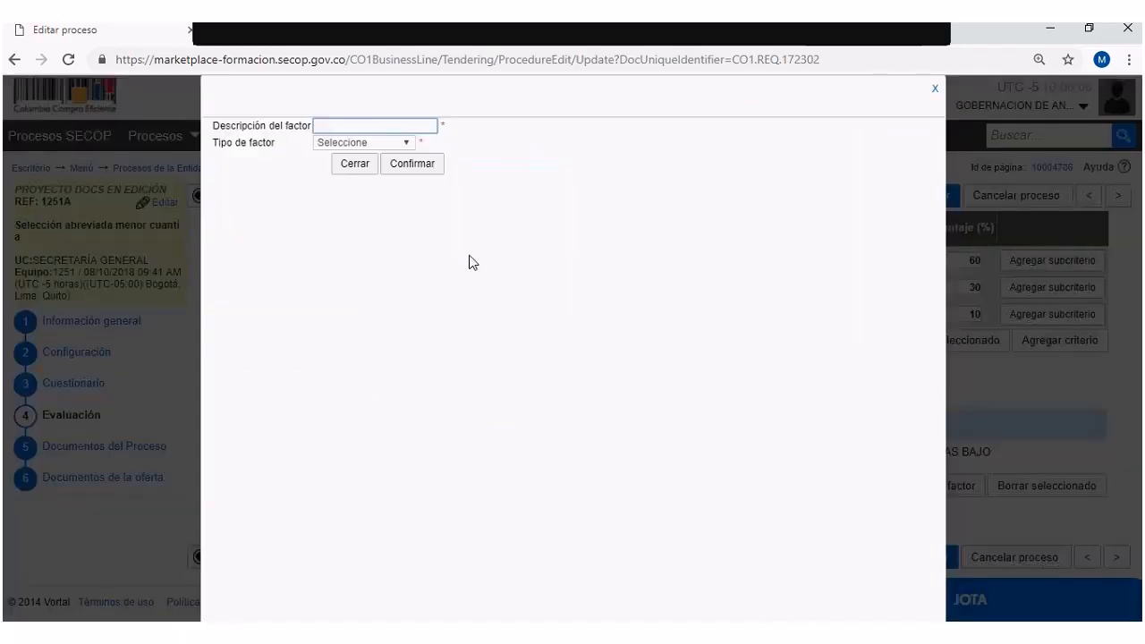
click(399, 147)
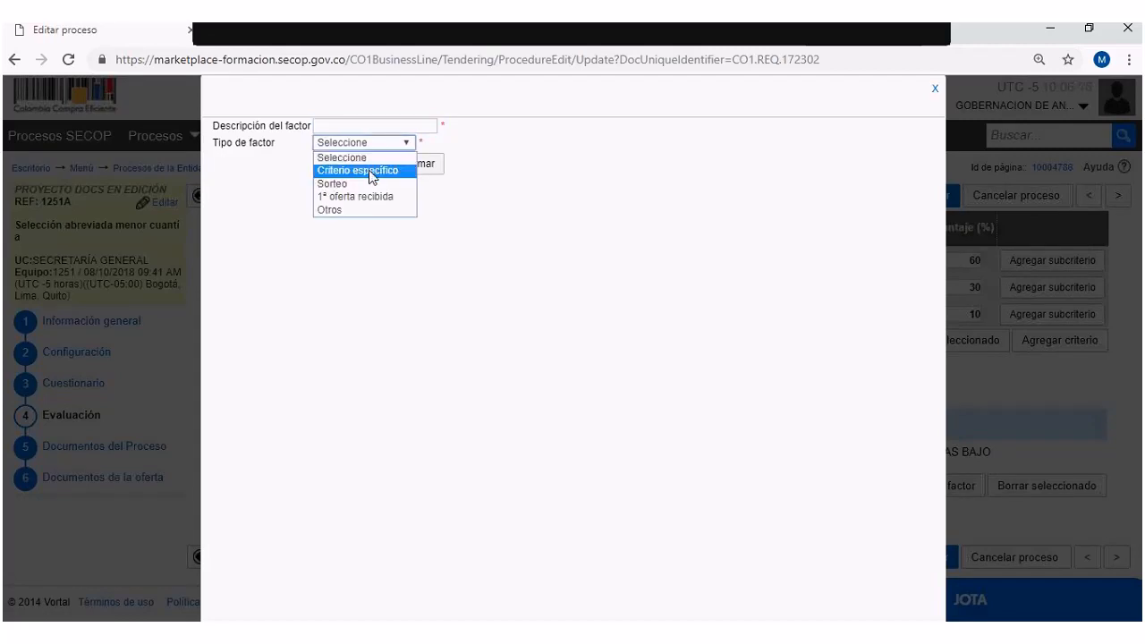
click(368, 165)
click(363, 126)
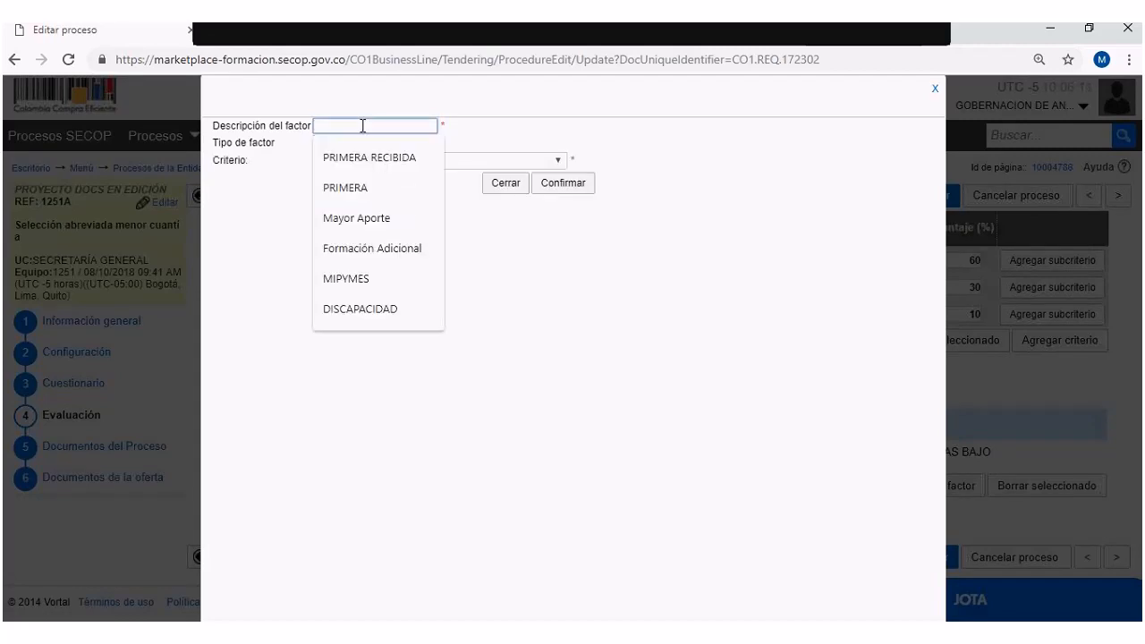
text(EXPERIENC)
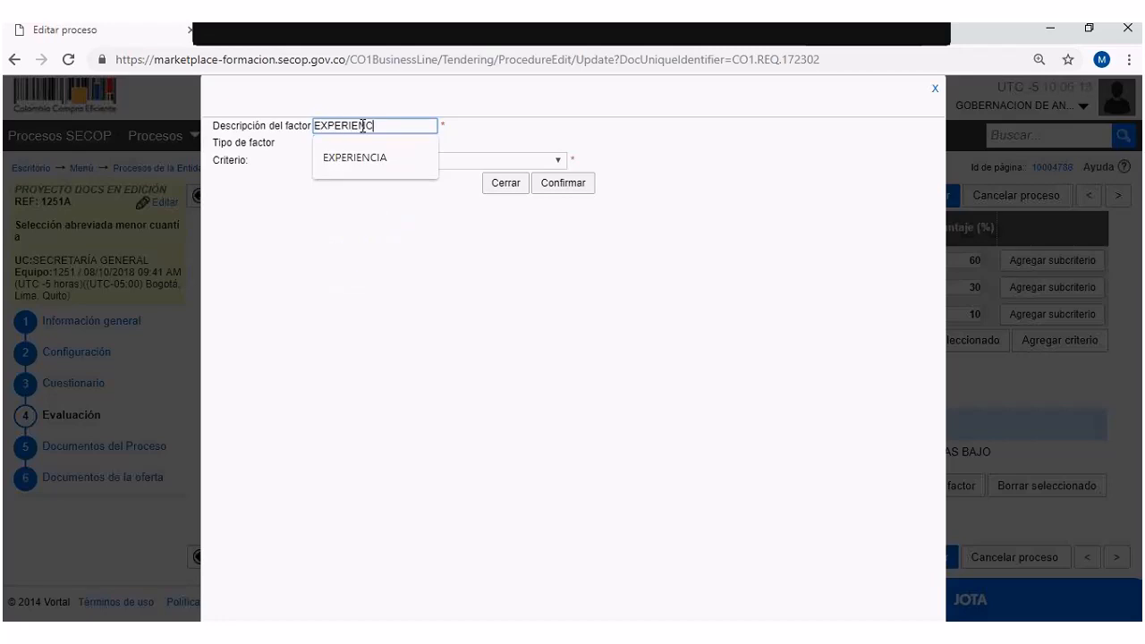
text(IA DEL )
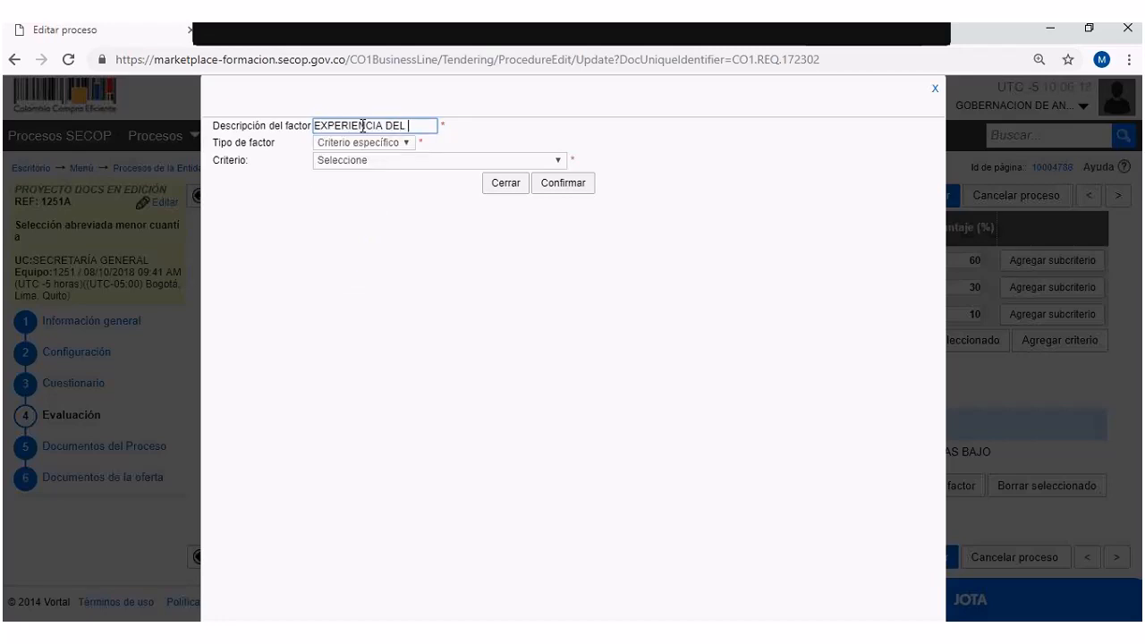
text(COORDINADO)
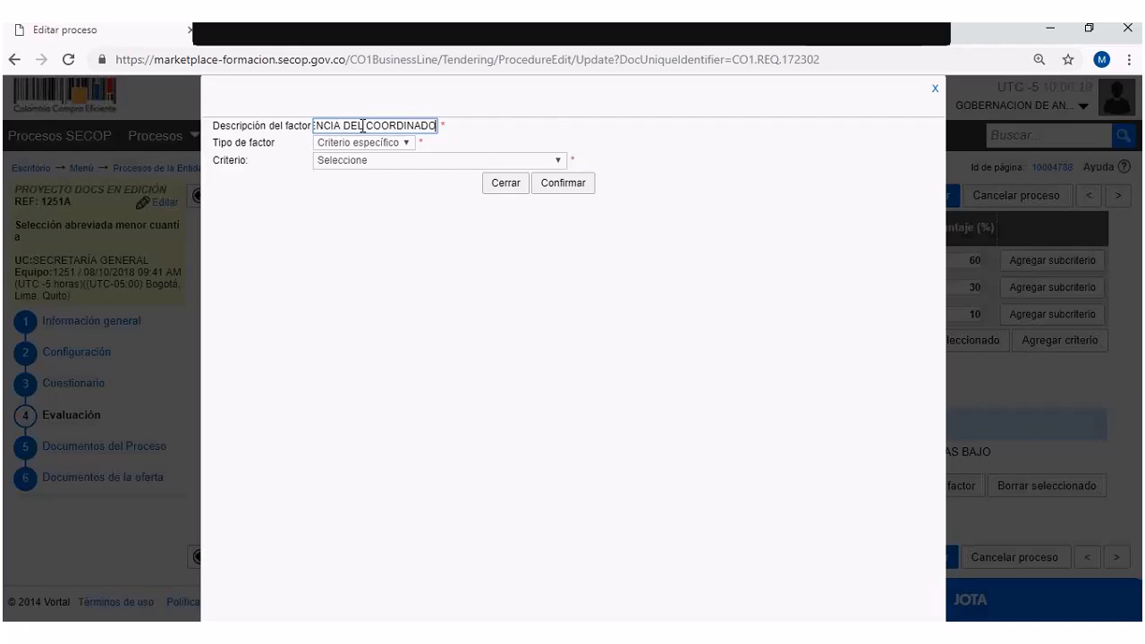
text(R)
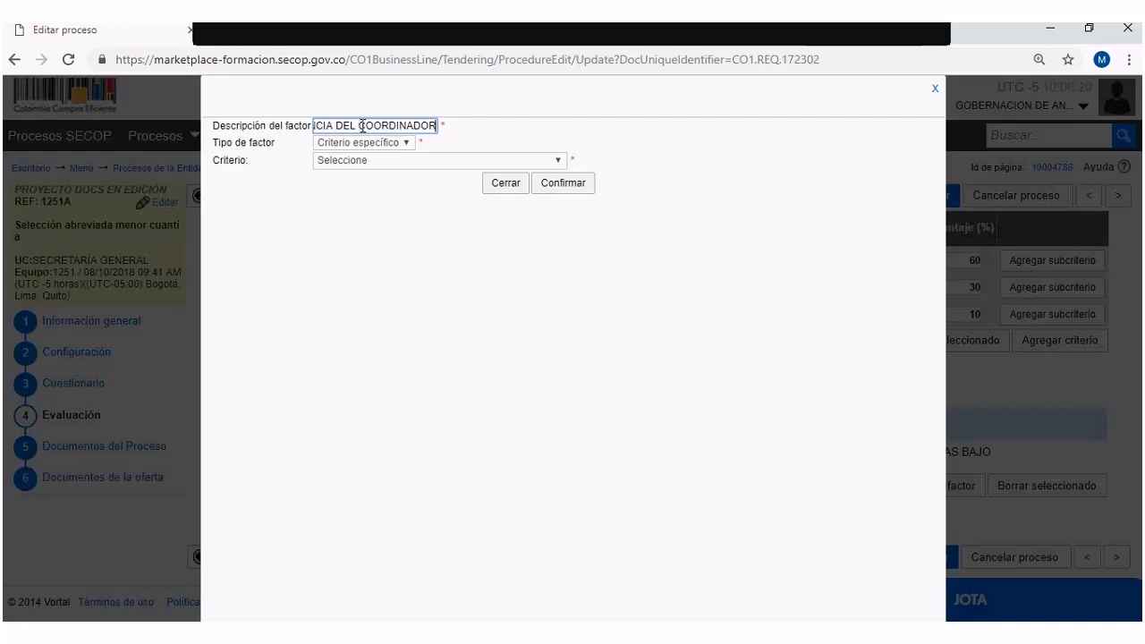
click(435, 161)
click(394, 209)
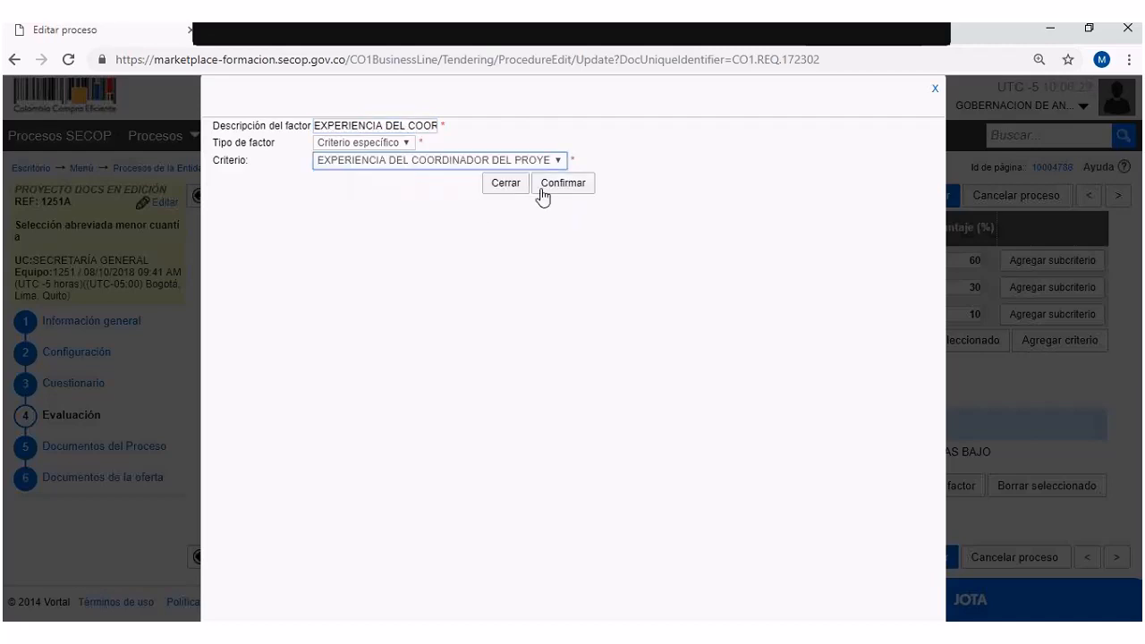
click(561, 183)
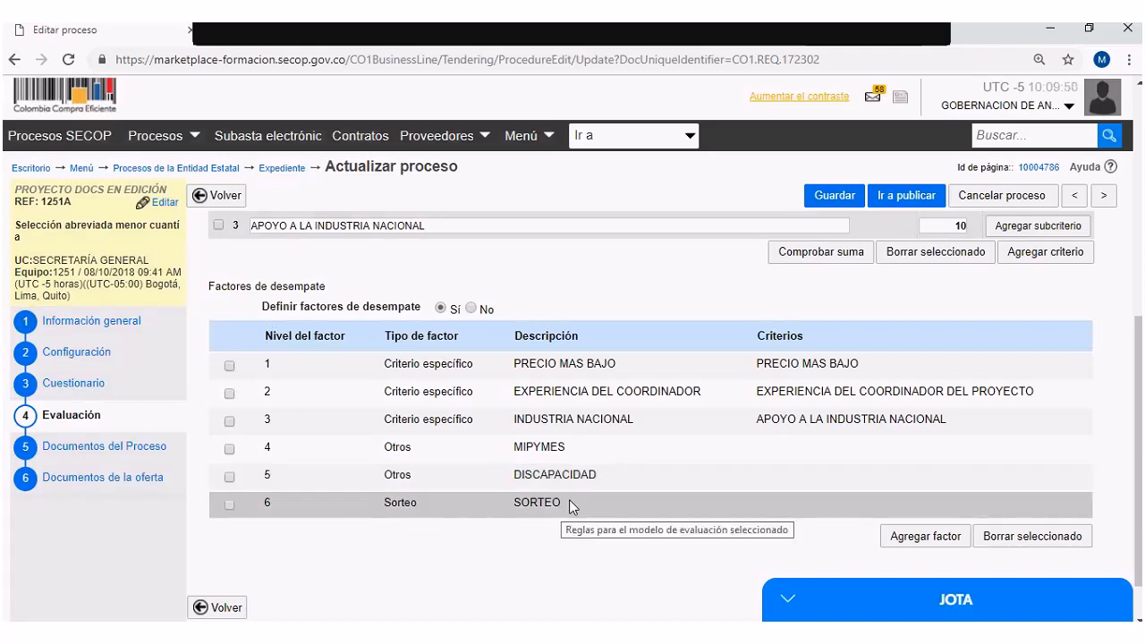
Step: Review the documents attached to the process and the list of documents that can be requested with the offer
click(99, 449)
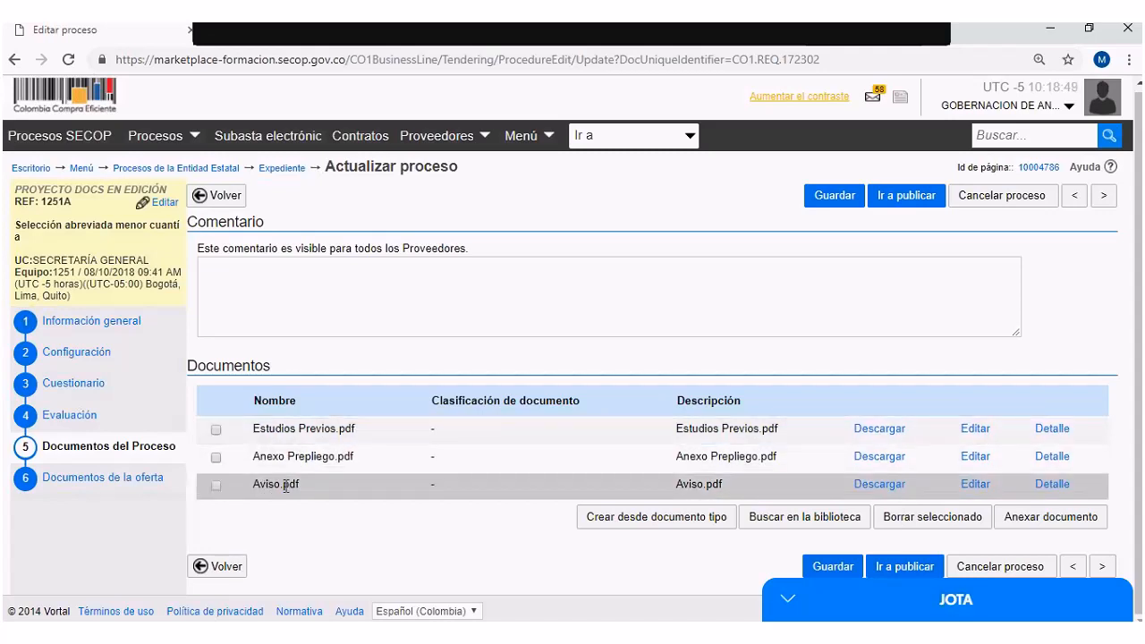
click(88, 484)
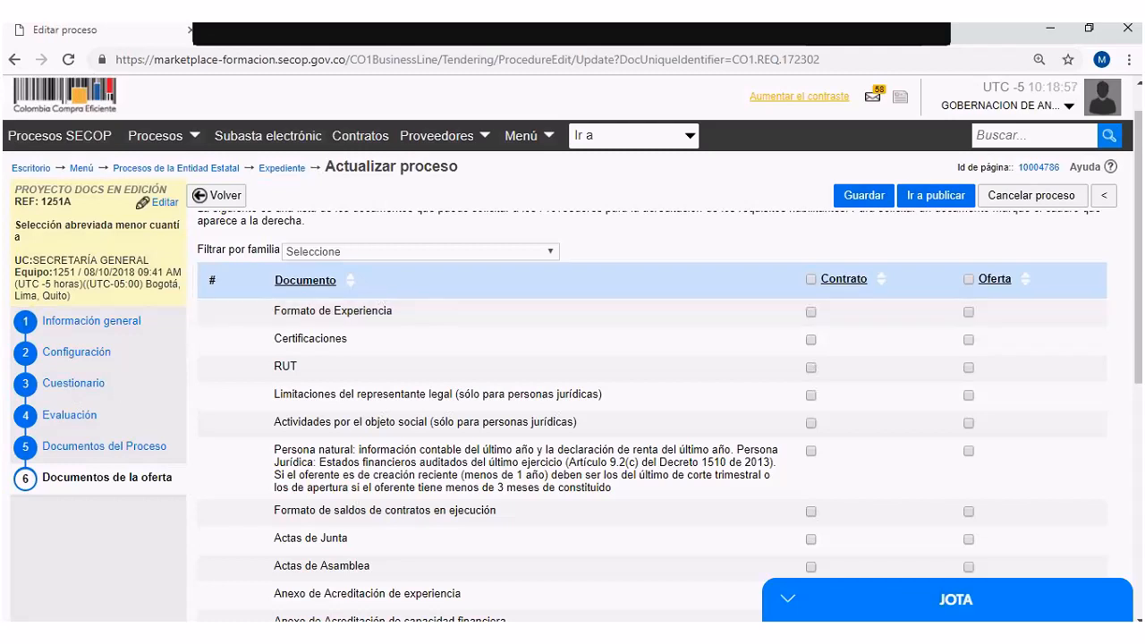
Step: Examine the Configuración schedule dates for the public notice, the estudios previos and the deadline for limiting the call to Mipymes
click(72, 357)
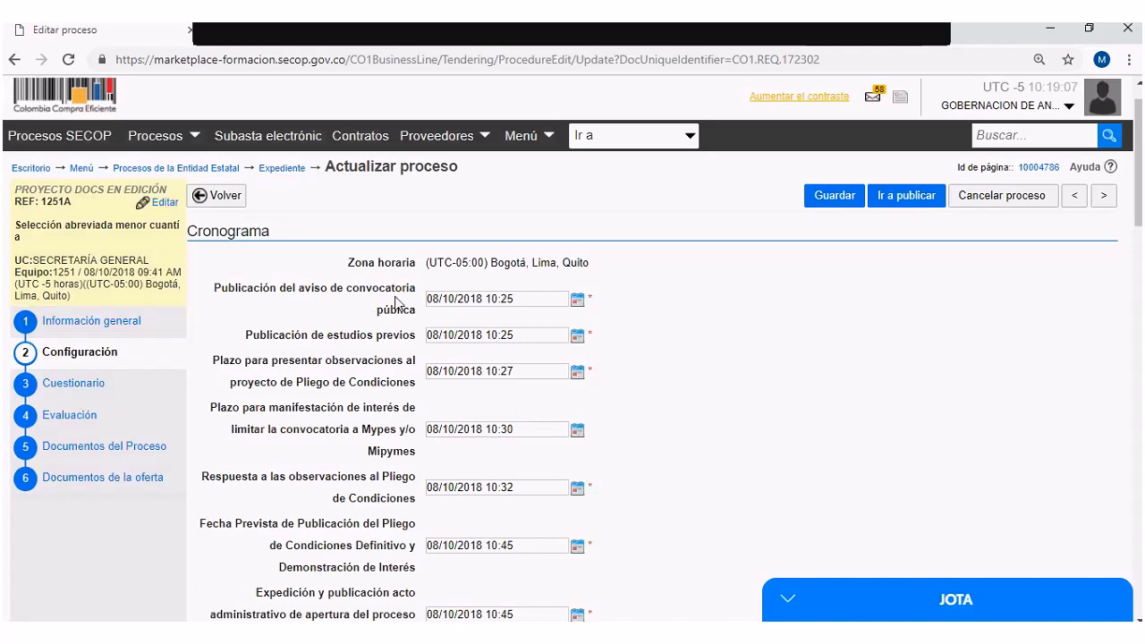
click(438, 299)
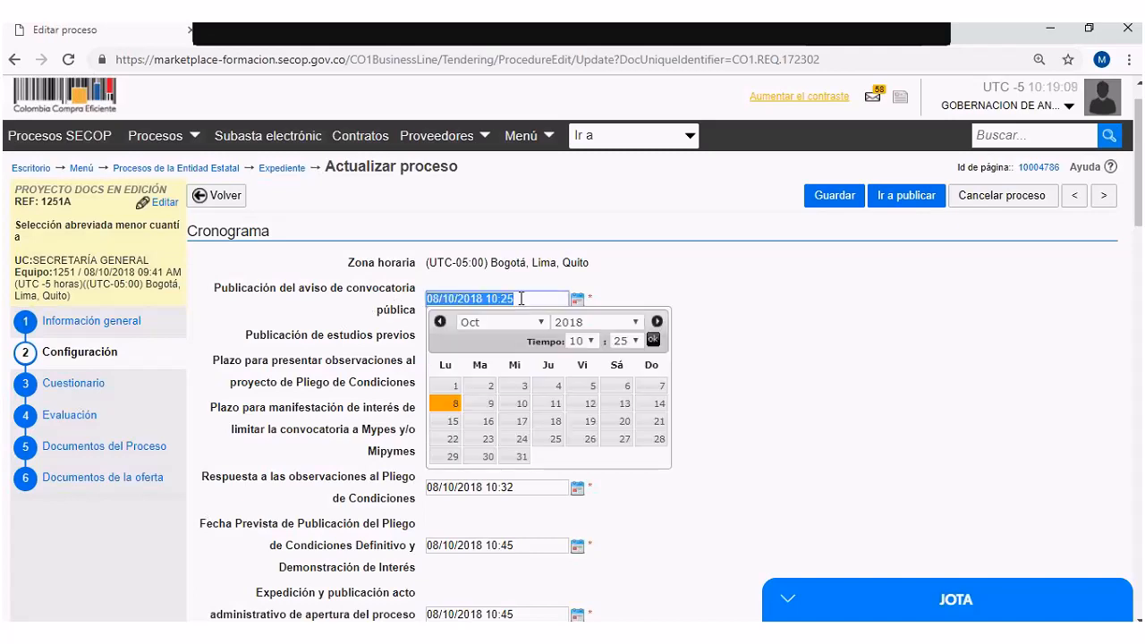
click(672, 322)
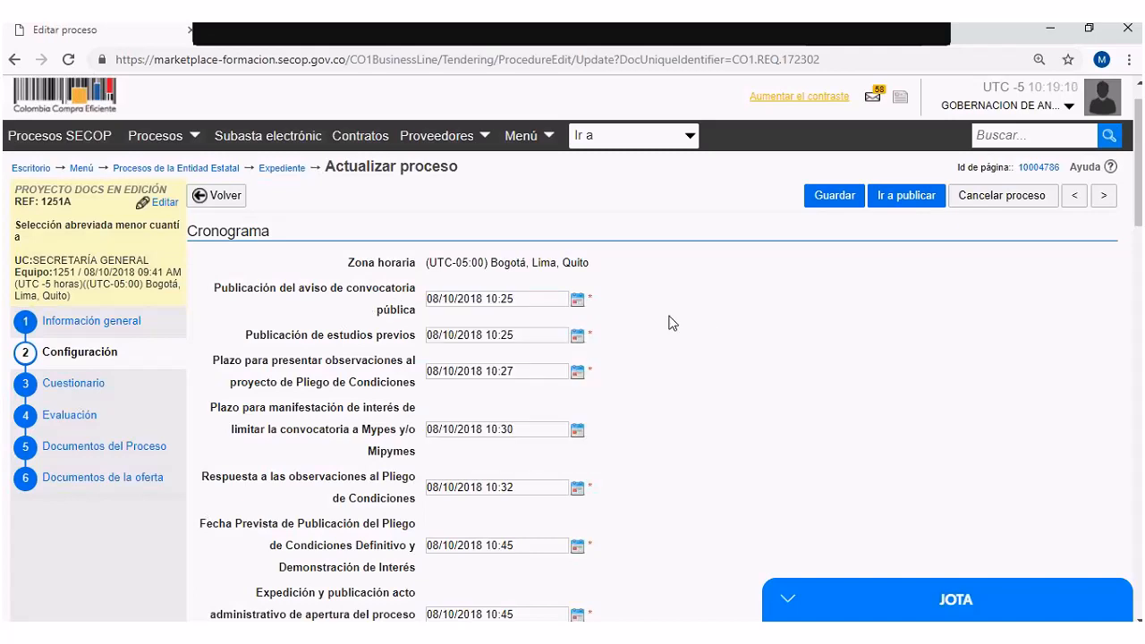
key(Tab)
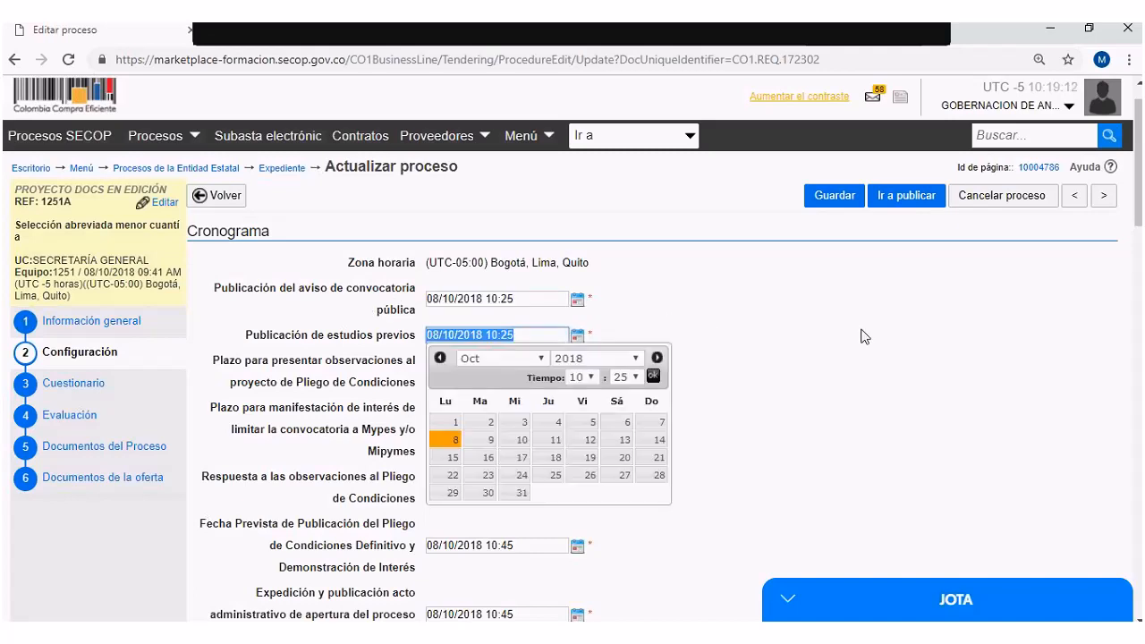
click(314, 301)
click(802, 347)
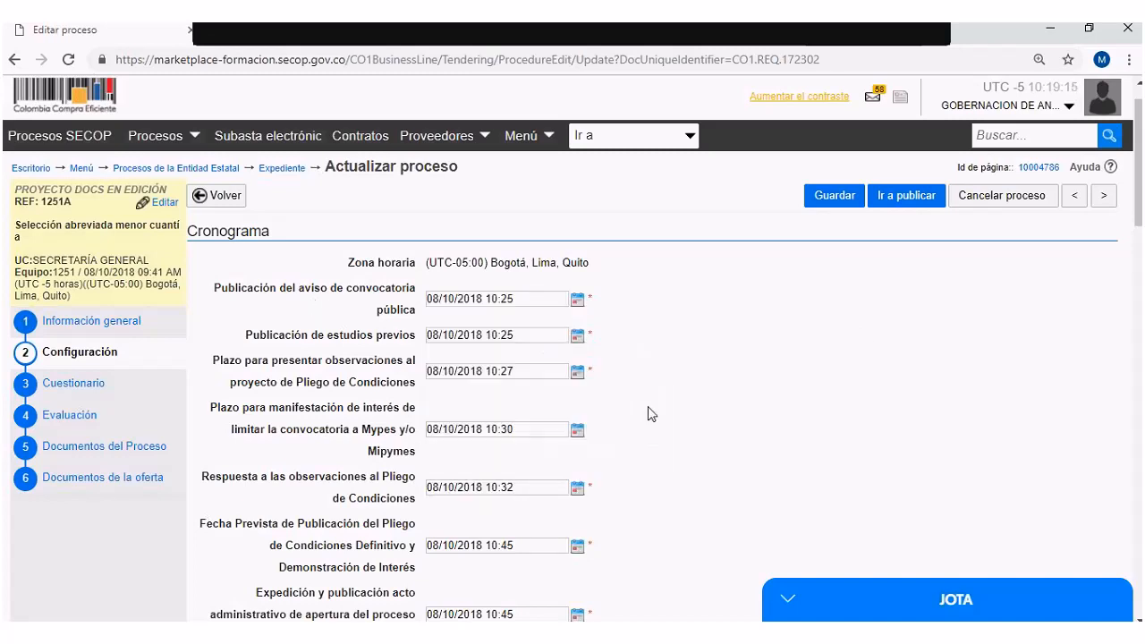
scroll(558, 400, down, 1)
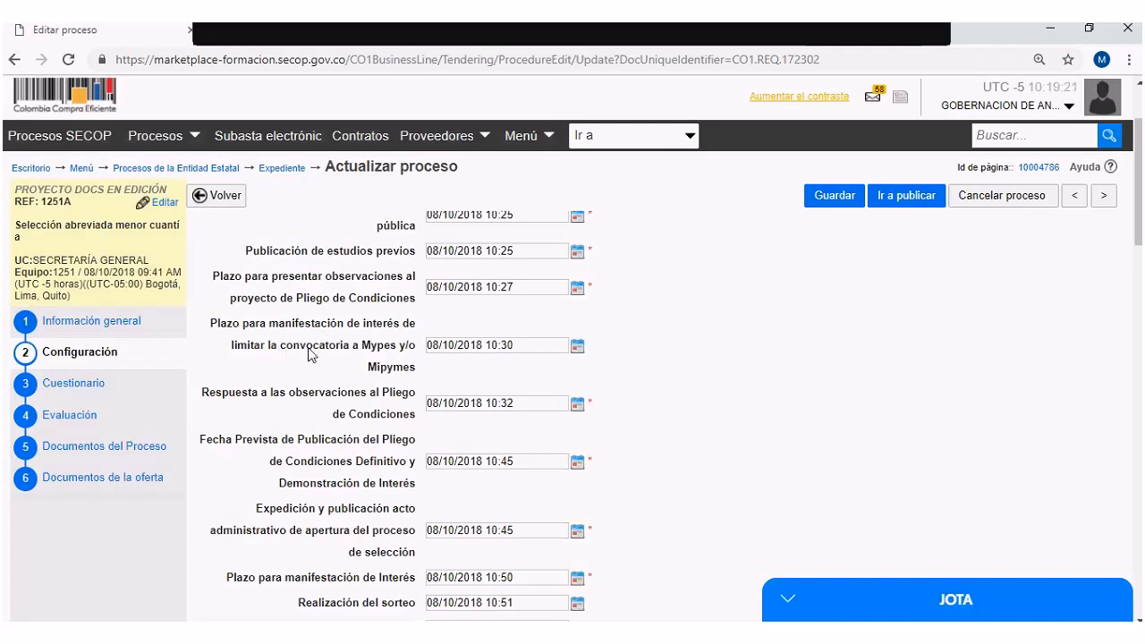
click(489, 344)
triple_click(489, 344)
click(685, 335)
Step: Check the remaining schedule milestones, including Plazo para manifestación de Interés, Realización del sorteo and the later offer and contract dates
scroll(511, 402, down, 1)
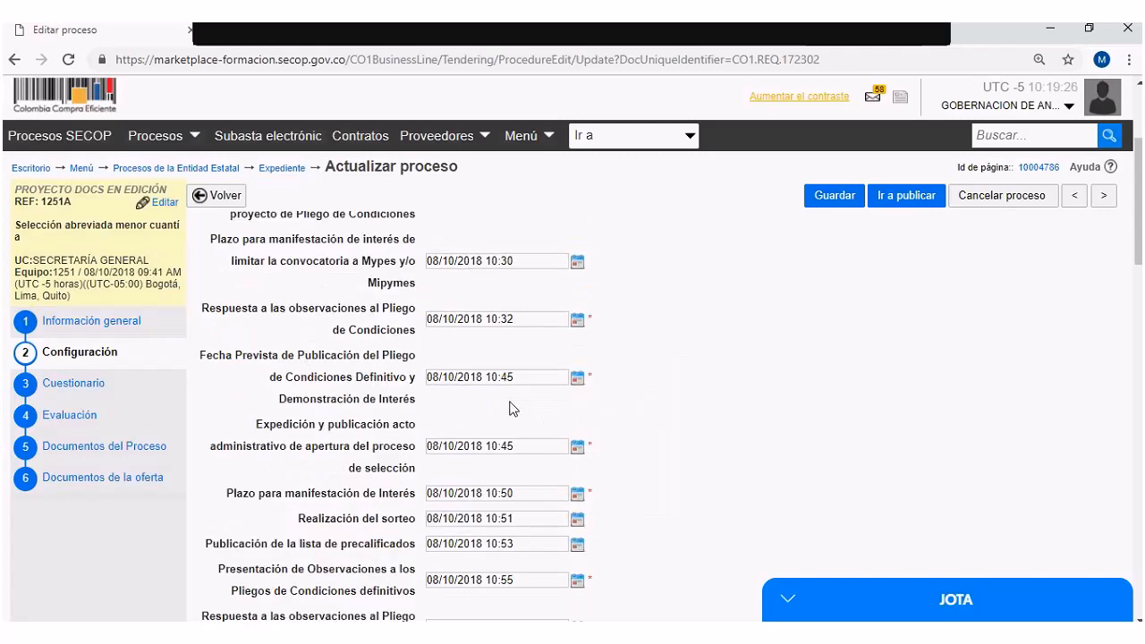
scroll(514, 407, down, 1)
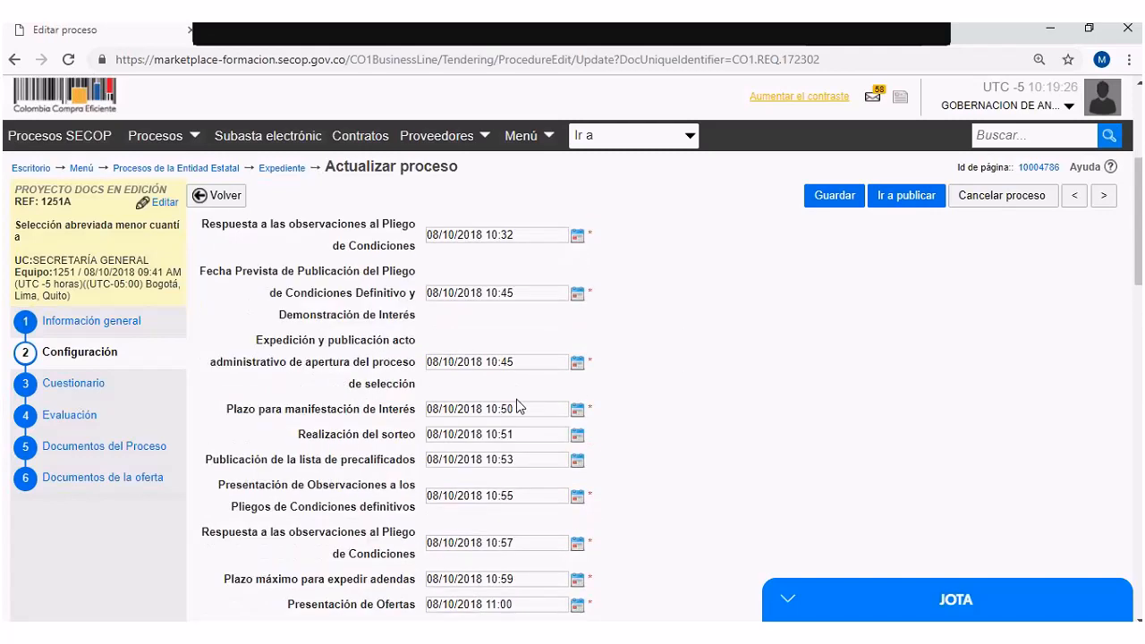
scroll(516, 400, down, 1)
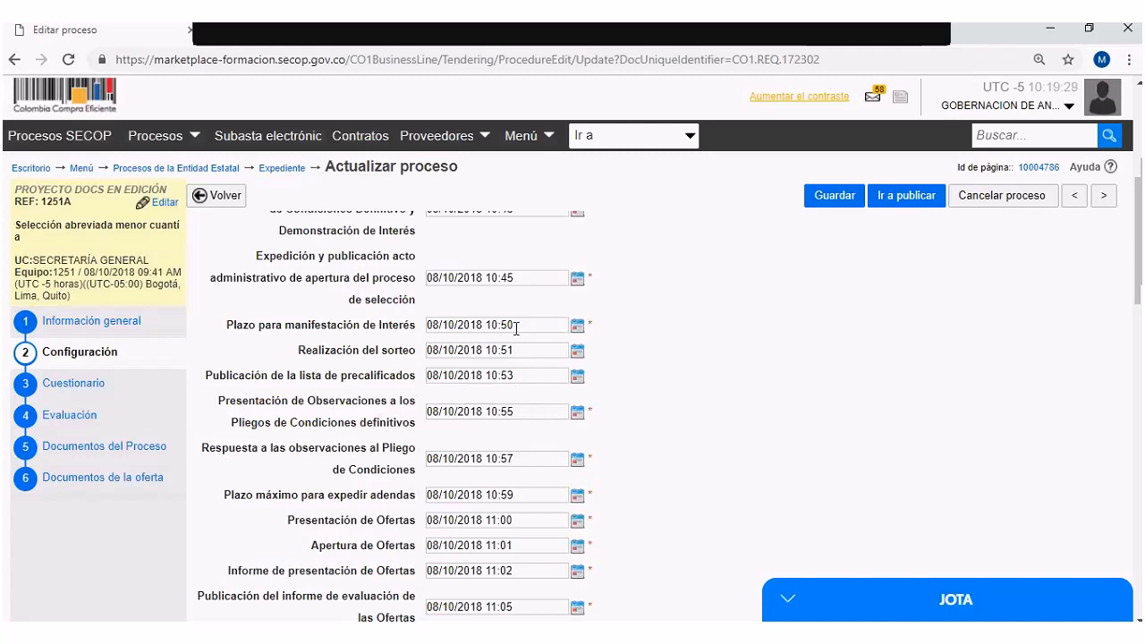
drag(225, 324, 352, 325)
click(417, 327)
drag(225, 325, 373, 326)
click(422, 330)
triple_click(426, 335)
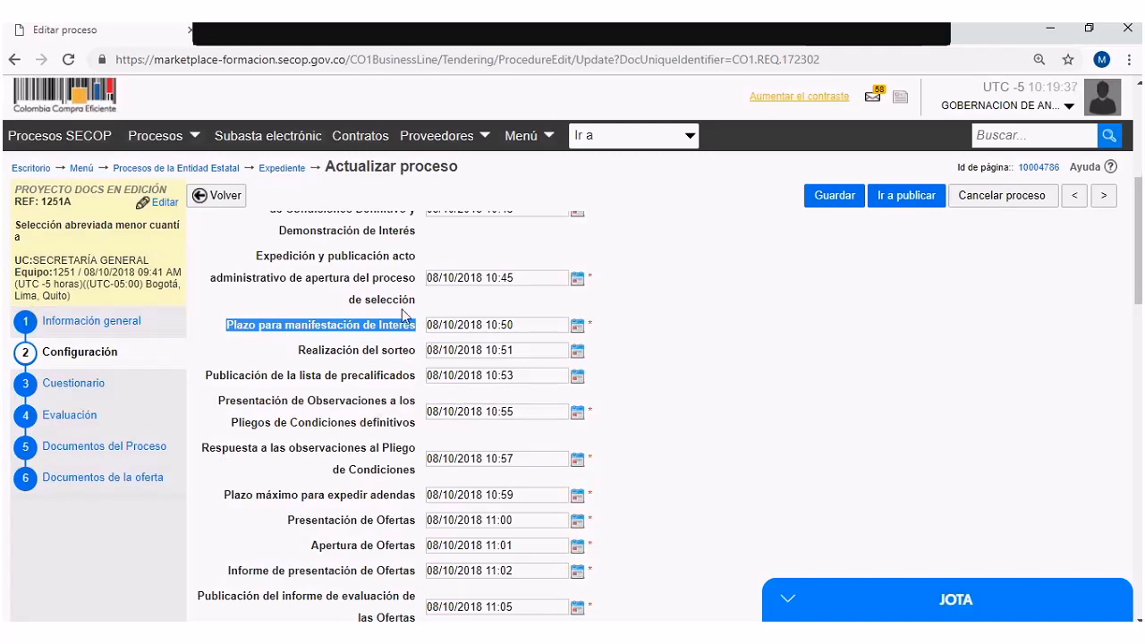
triple_click(416, 352)
drag(415, 347, 593, 357)
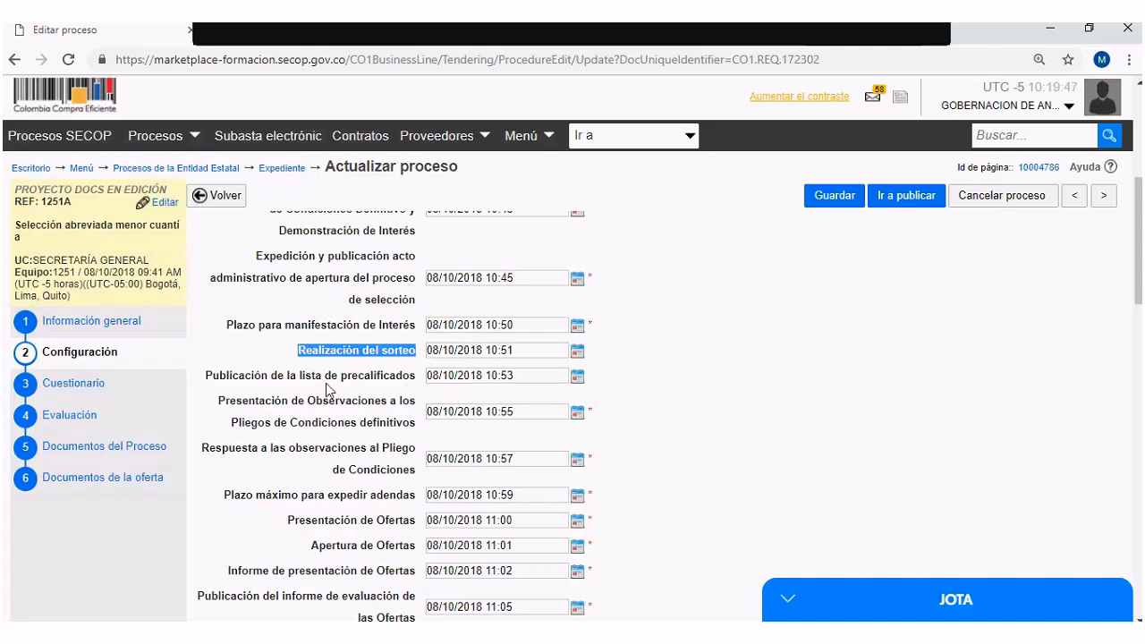
scroll(445, 398, down, 1)
scroll(445, 398, down, 5)
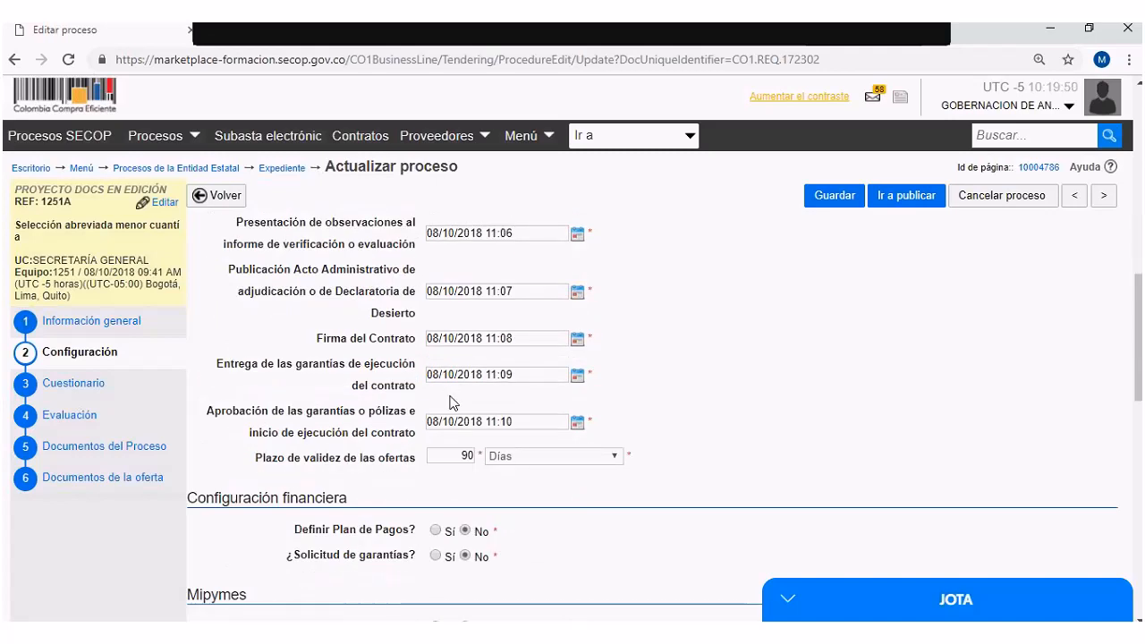
scroll(461, 339, up, 4)
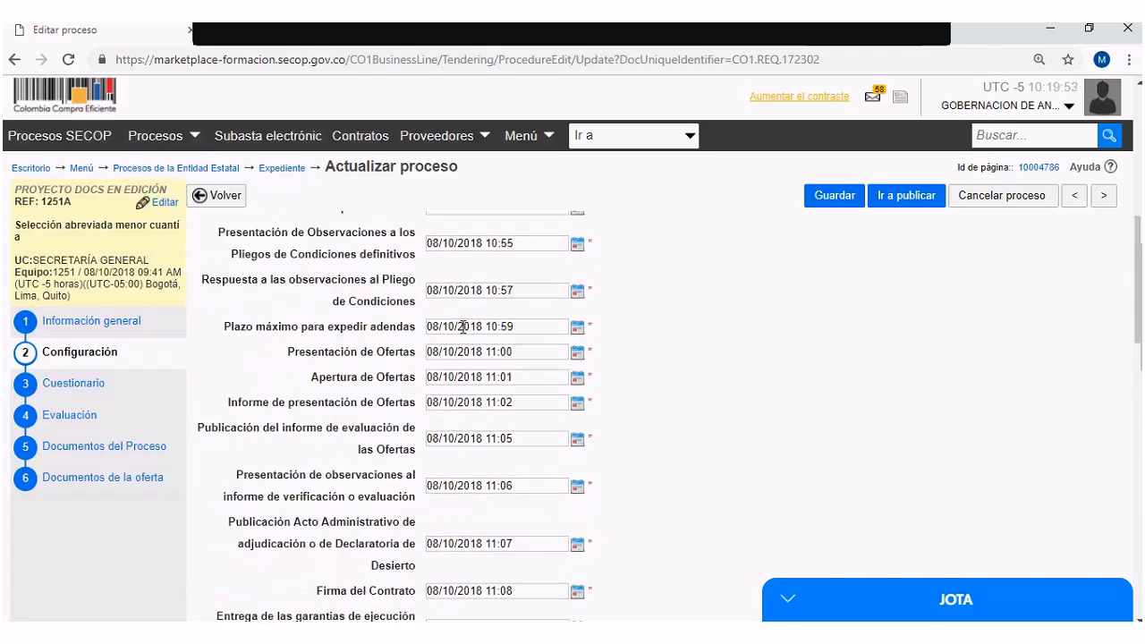
Step: Set Limitar este proceso a Mipymes to No and save the process
scroll(463, 326, down, 8)
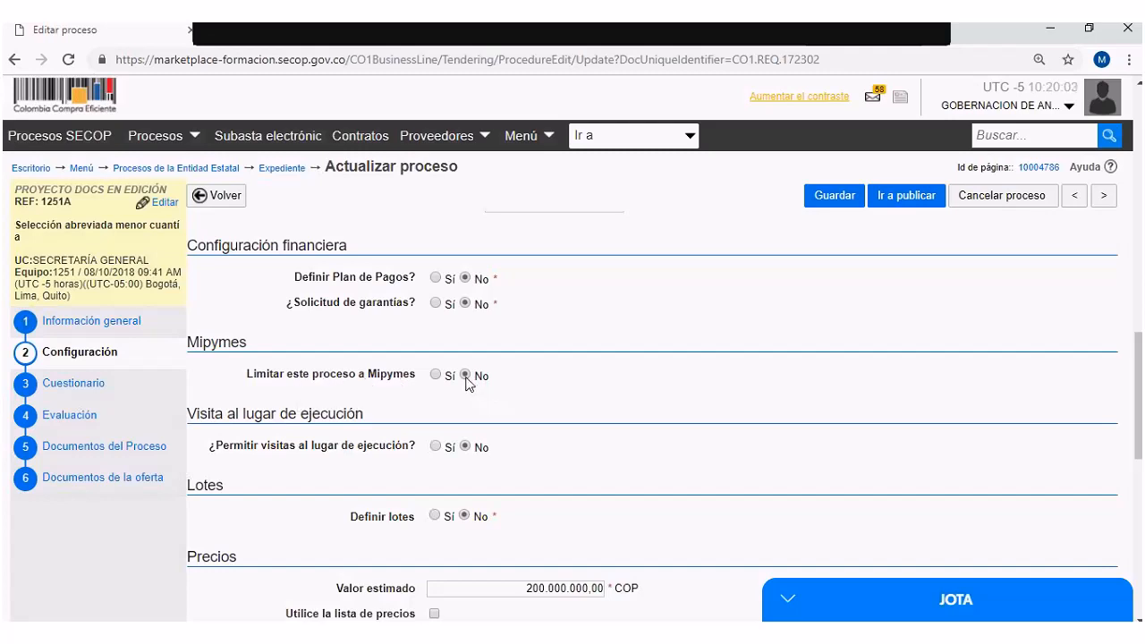
click(436, 377)
click(464, 373)
click(821, 204)
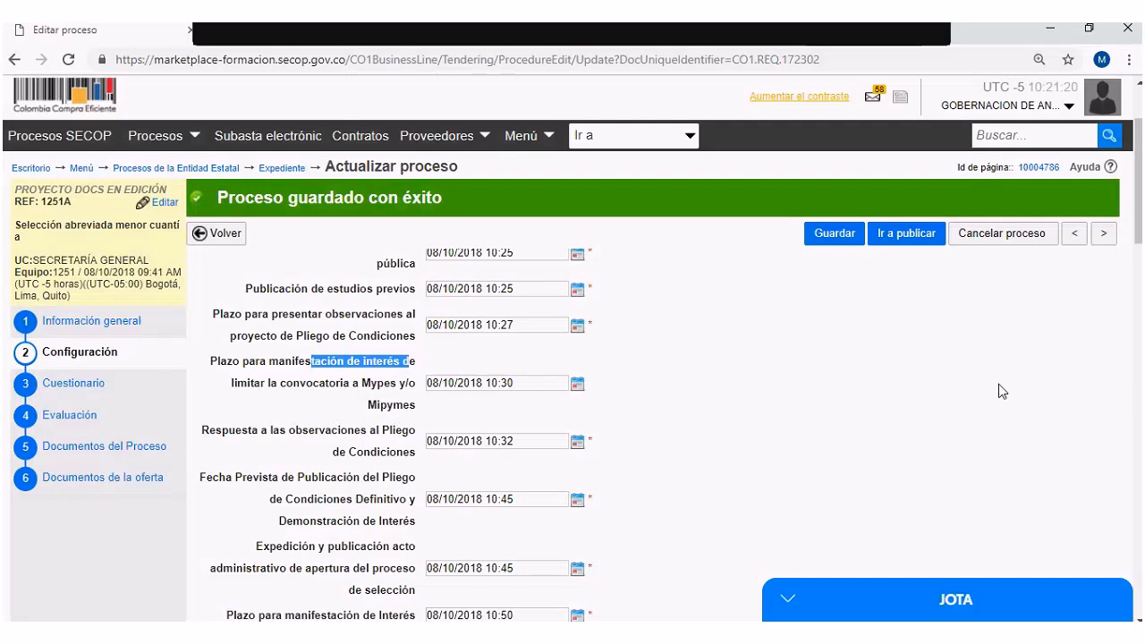
Step: Send the saved process to publication and publish it
click(904, 238)
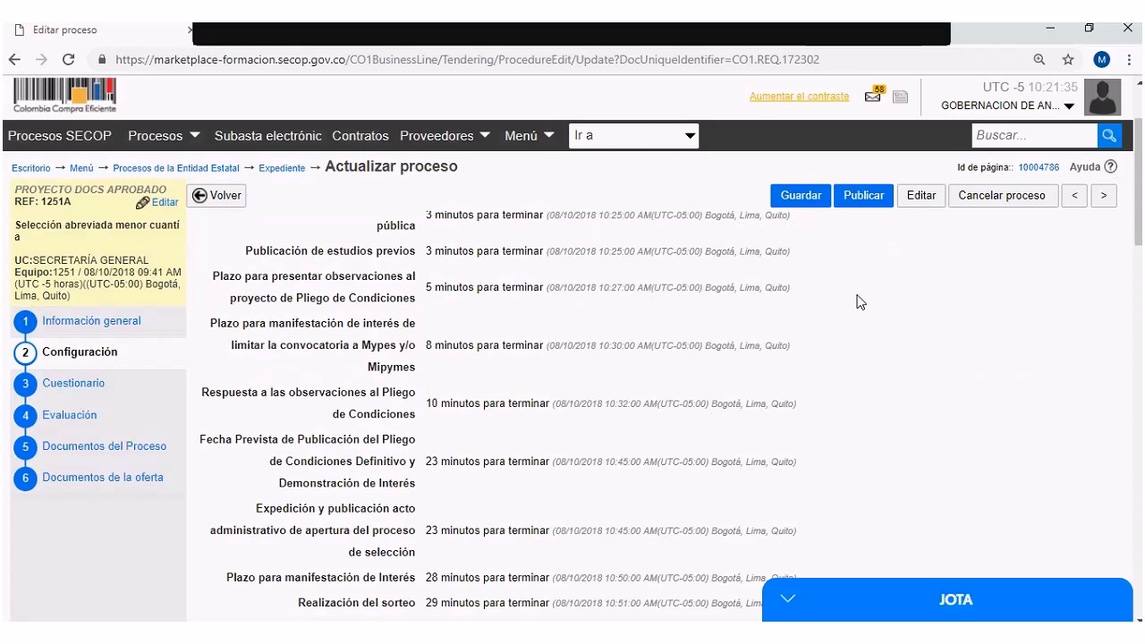
click(864, 201)
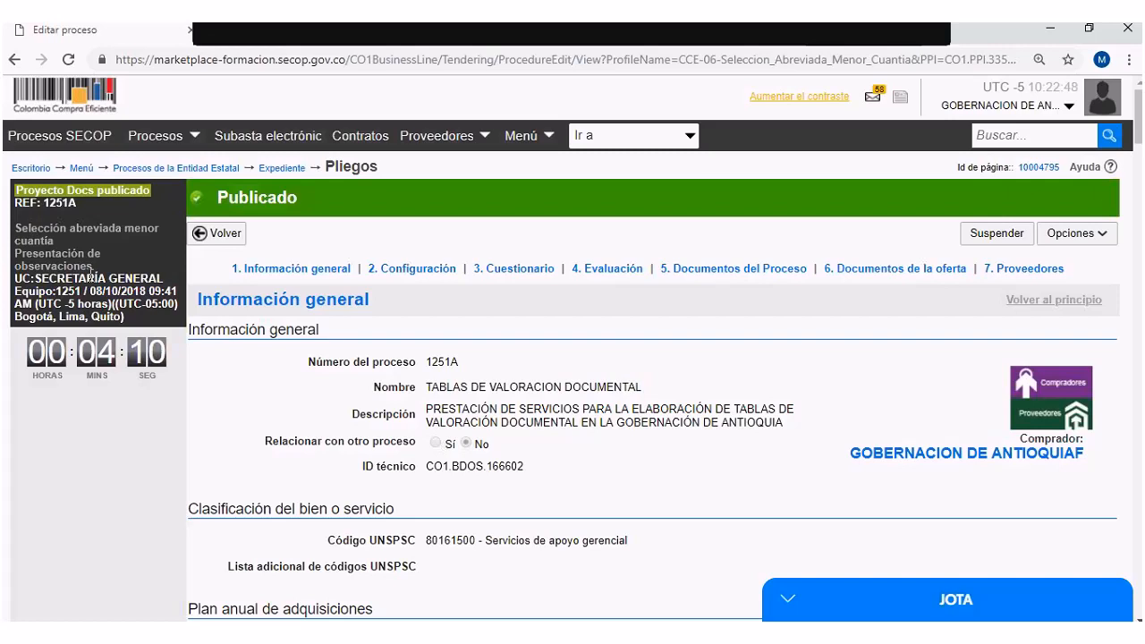
Step: Examine the published process's current phase and countdown, and its schedule's deadline for interest in limiting the call to Mipymes
drag(92, 275, 17, 231)
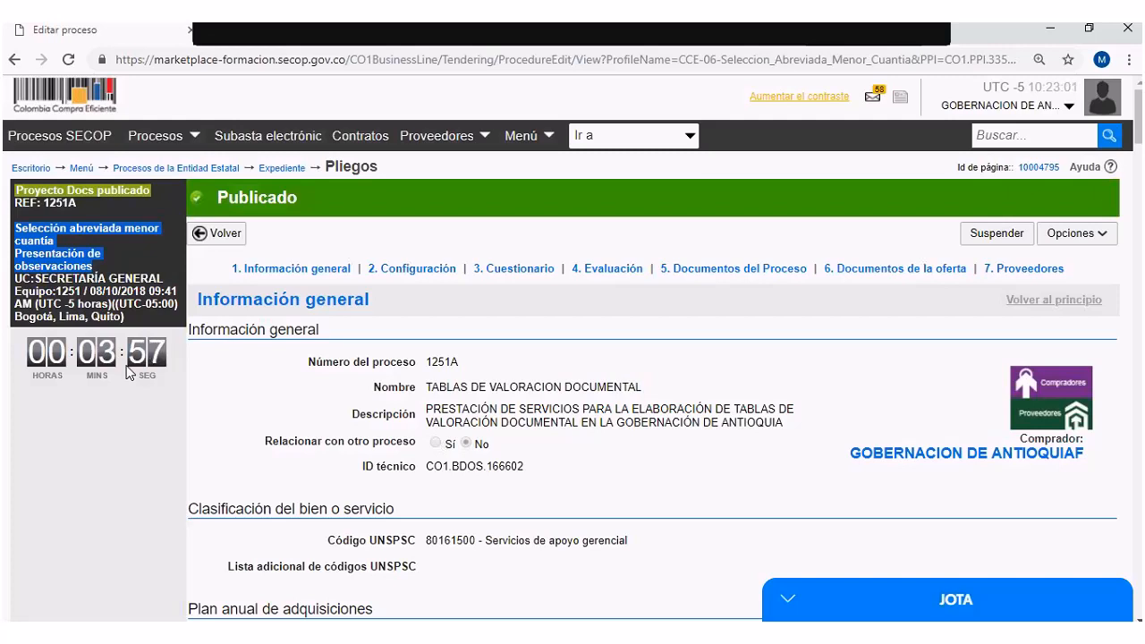
click(362, 305)
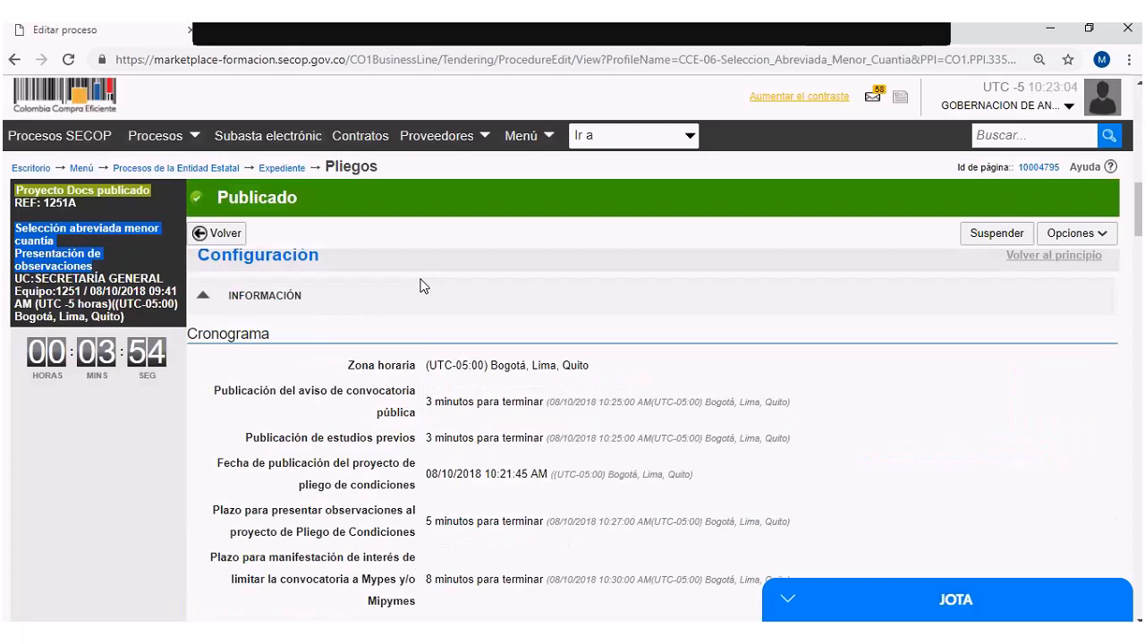
scroll(501, 358, down, 2)
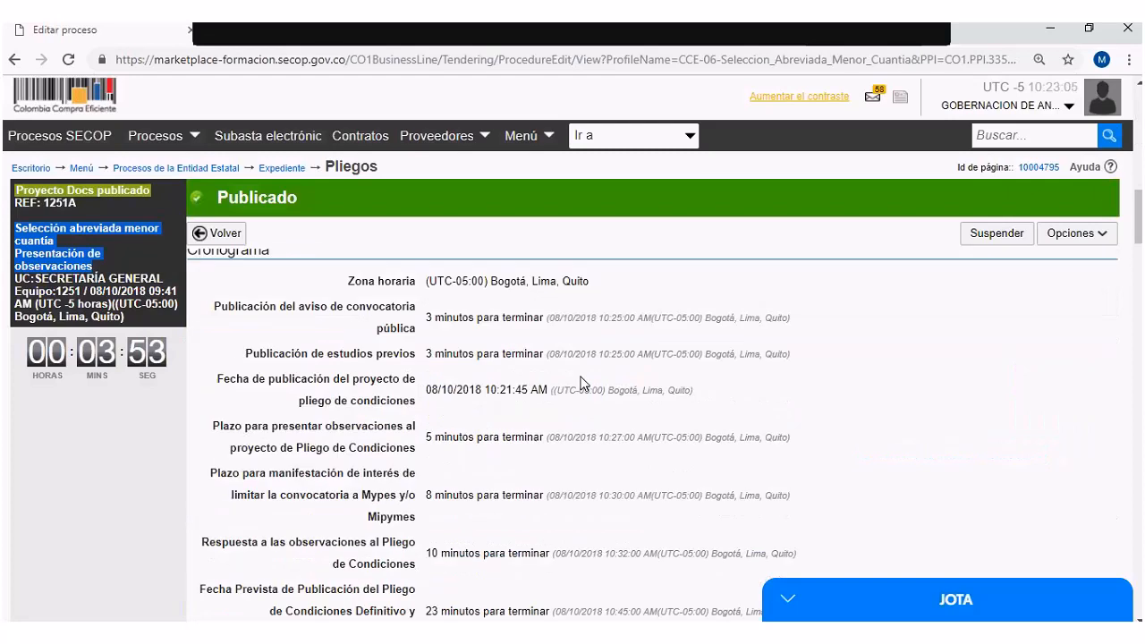
scroll(500, 403, down, 1)
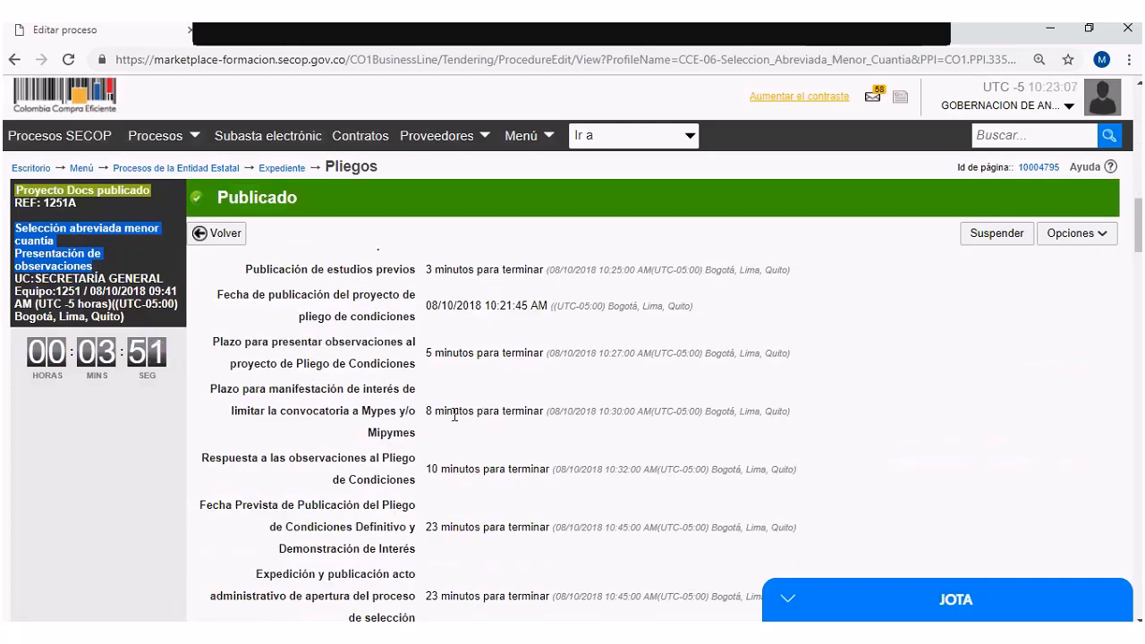
drag(428, 408, 532, 412)
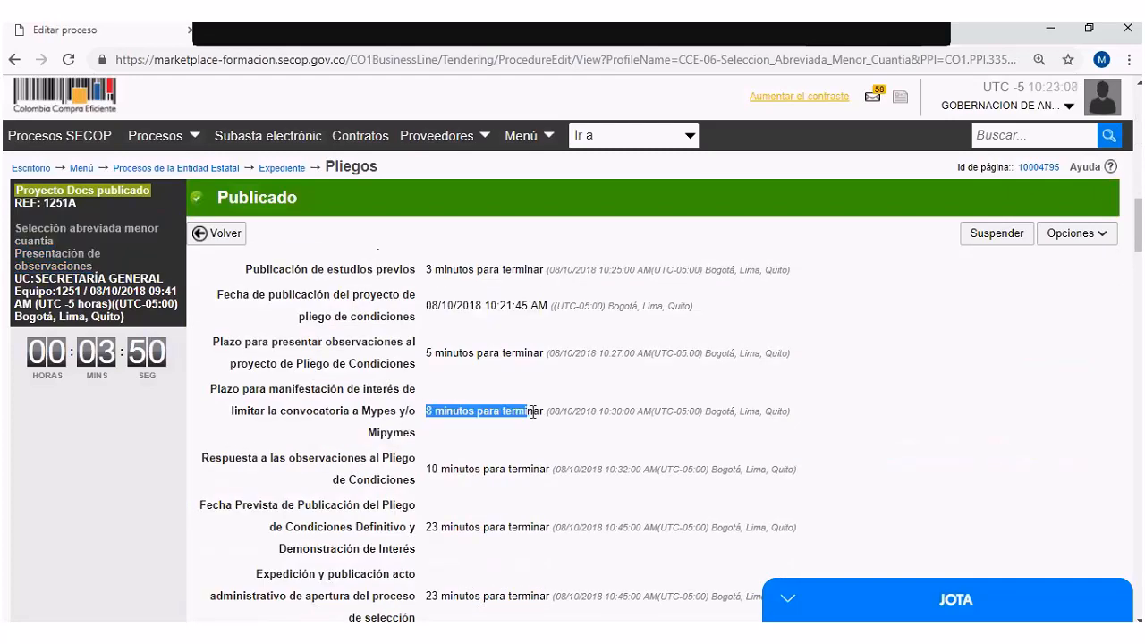
drag(227, 389, 417, 434)
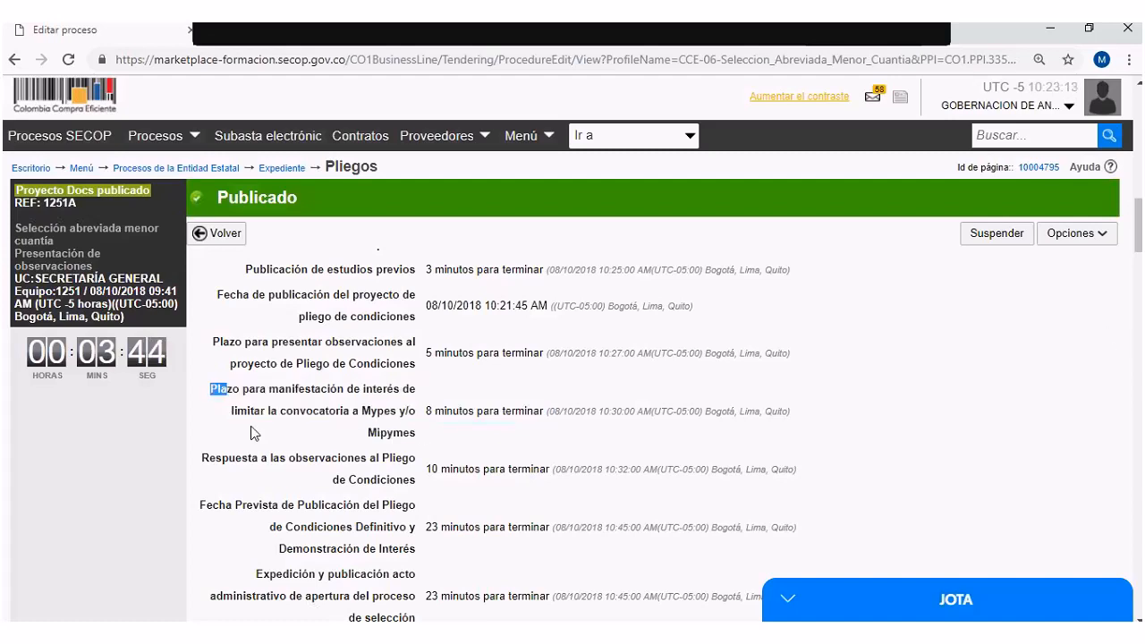